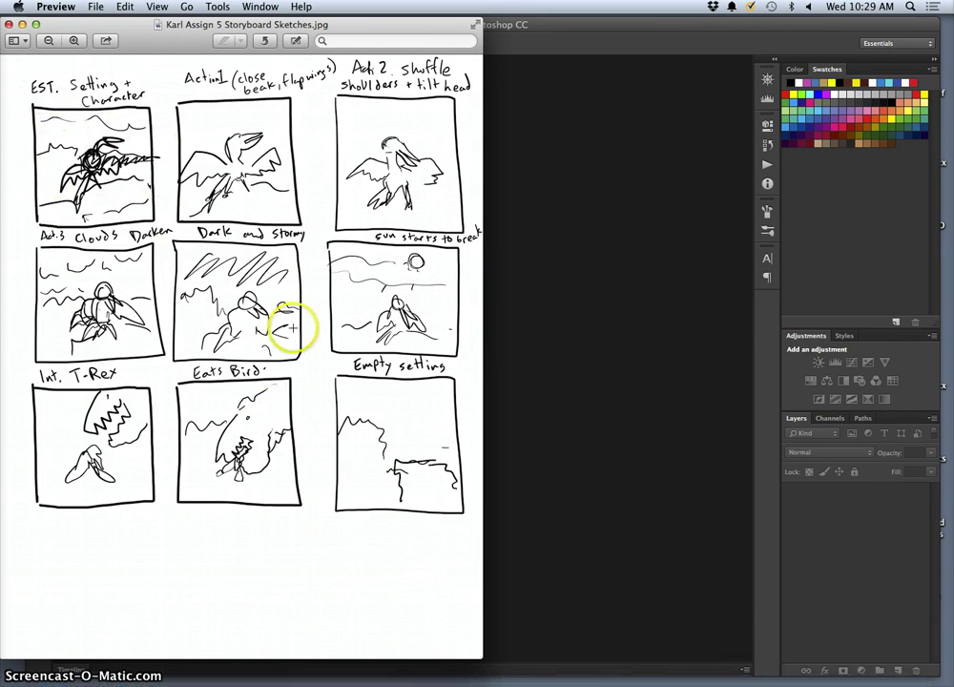
# Open the Dig SP15 Assignment 1 folder inside the SP15 DIG folder in Documents, and look through its images.
pyautogui.moveTo(752, 679)
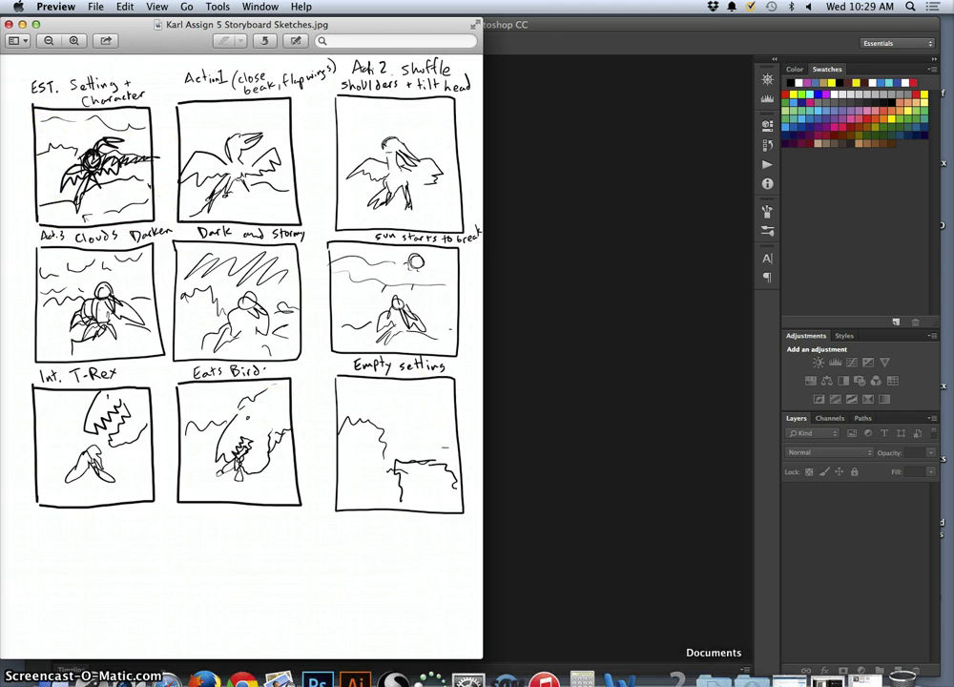
pyautogui.click(713, 677)
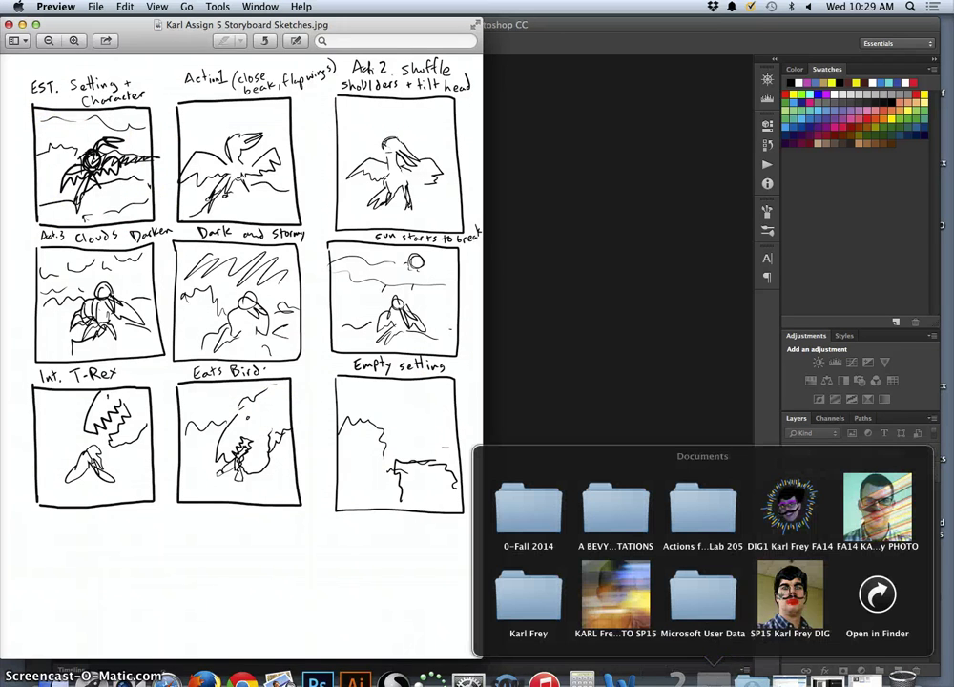
pyautogui.click(778, 606)
pyautogui.click(753, 561)
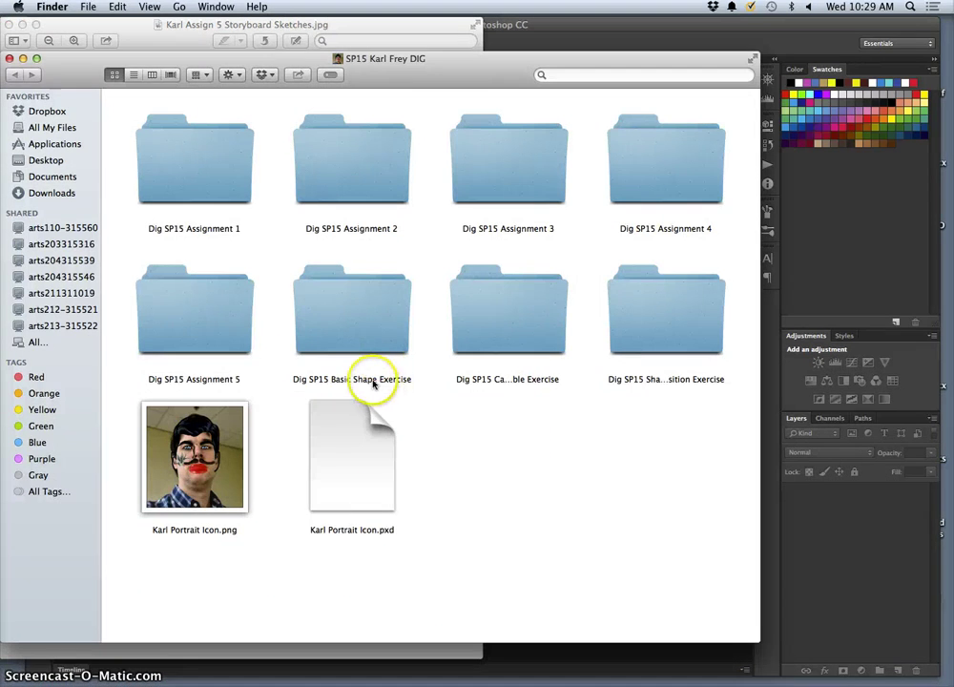
pyautogui.doubleClick(196, 164)
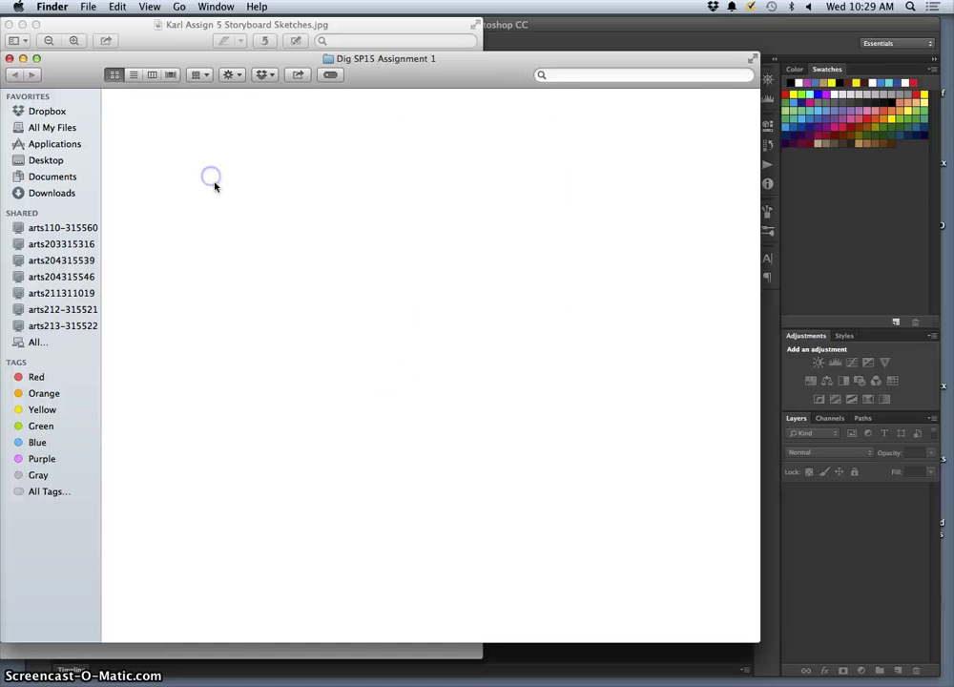
pyautogui.scroll(-5, 441, 399)
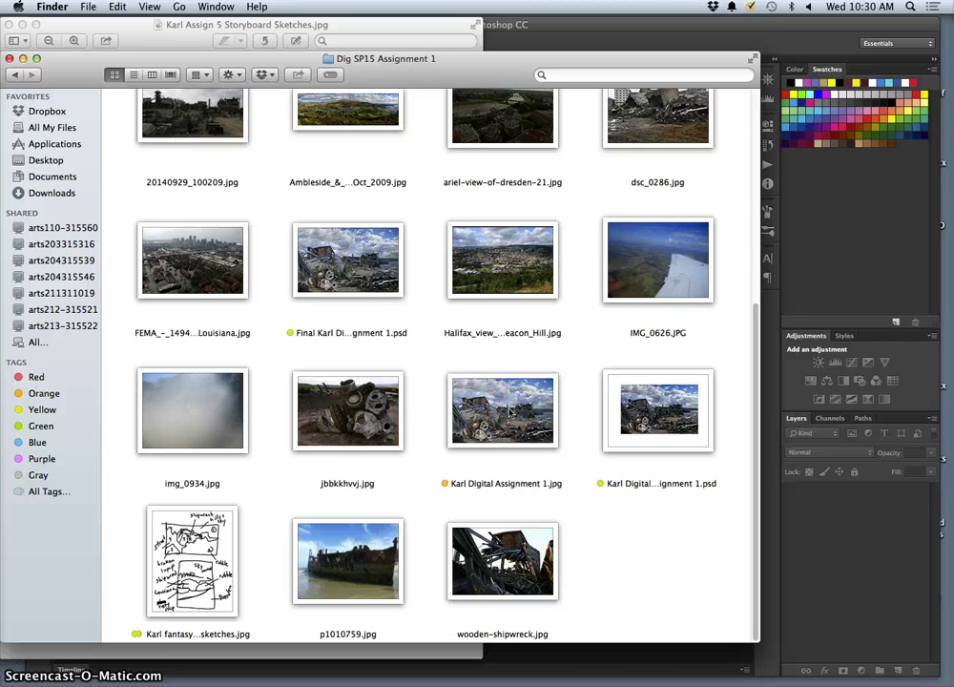
# Open the Digital Assignment 1 JPG file in Adobe Photoshop CC.
pyautogui.rightClick(513, 412)
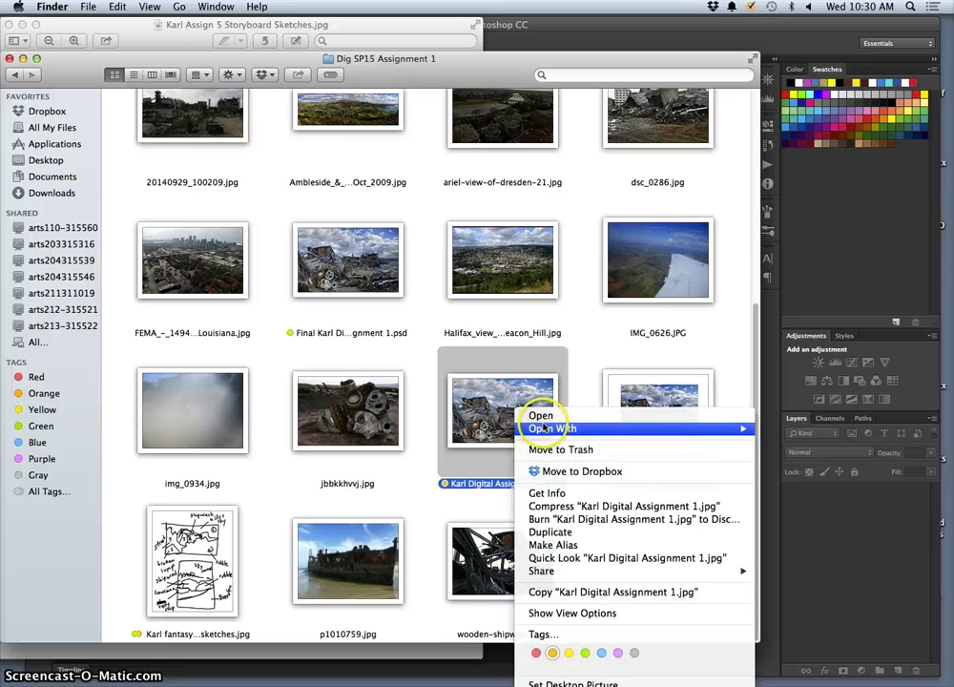
pyautogui.moveTo(550, 434)
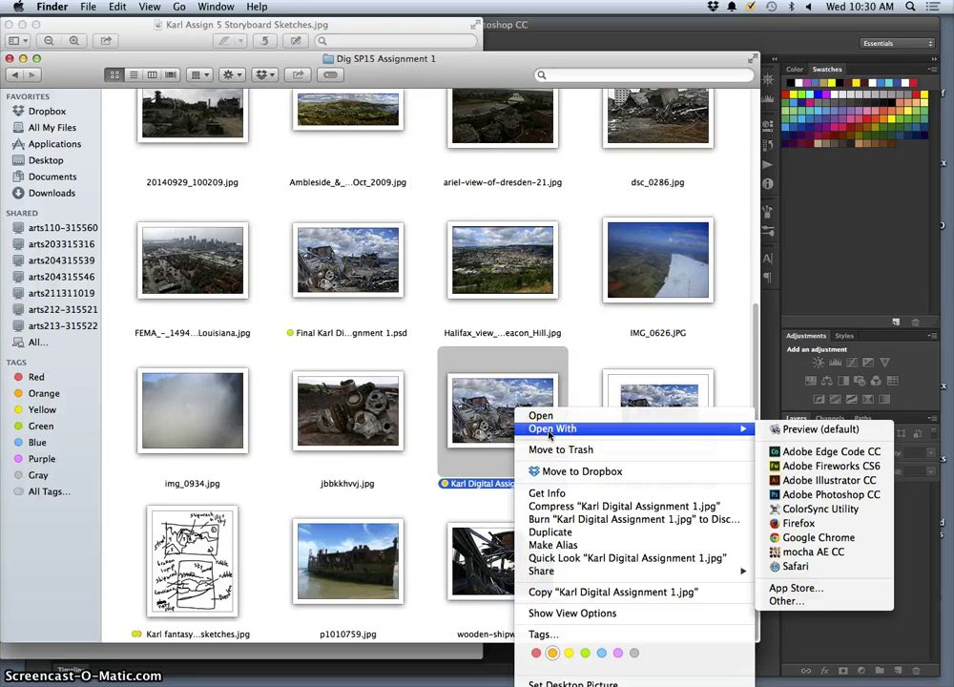
pyautogui.click(505, 434)
pyautogui.moveTo(539, 427)
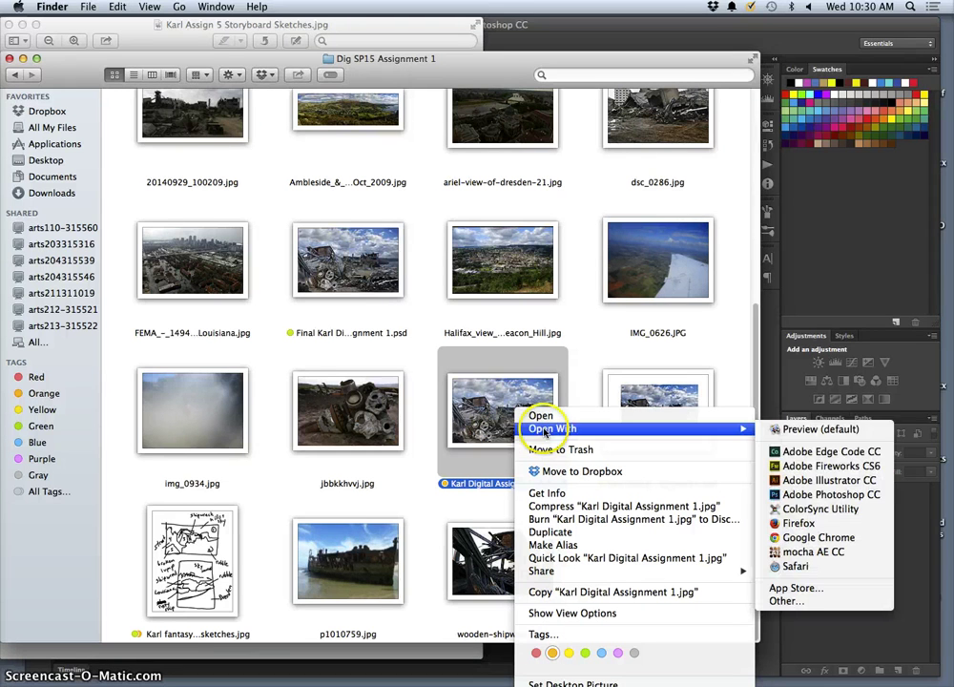
pyautogui.click(822, 495)
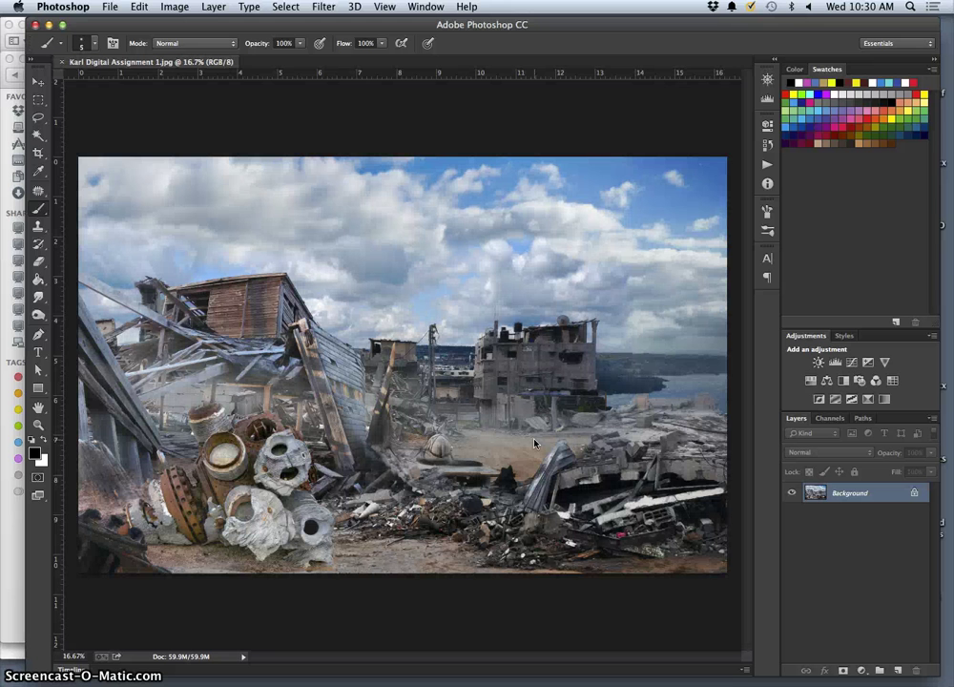
# Activate the Rectangular Marquee tool and add a new empty layer above the Background.
pyautogui.click(510, 412)
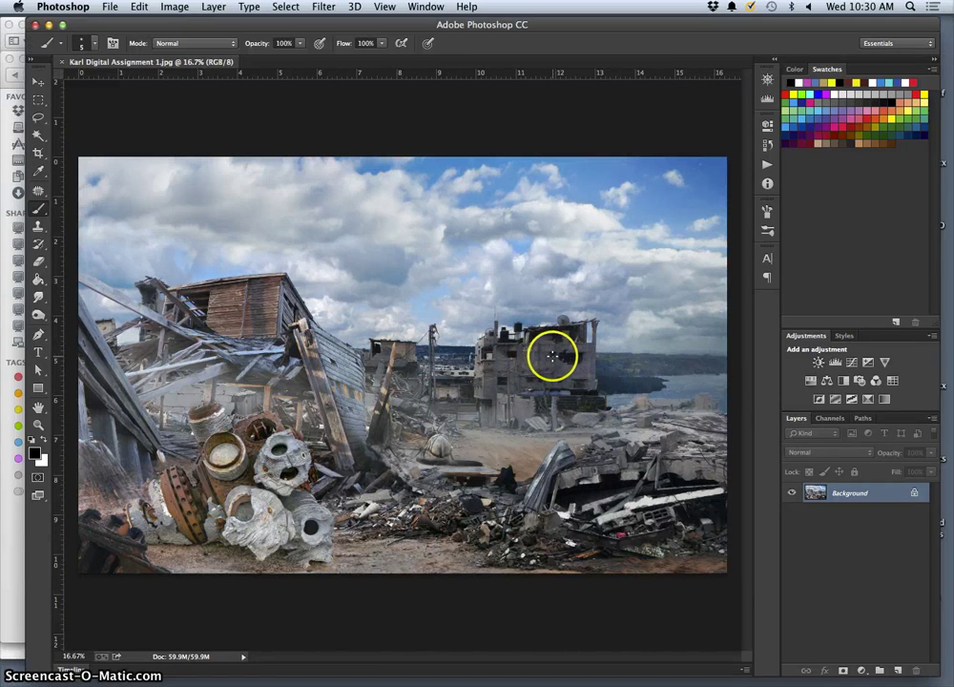
pyautogui.click(40, 103)
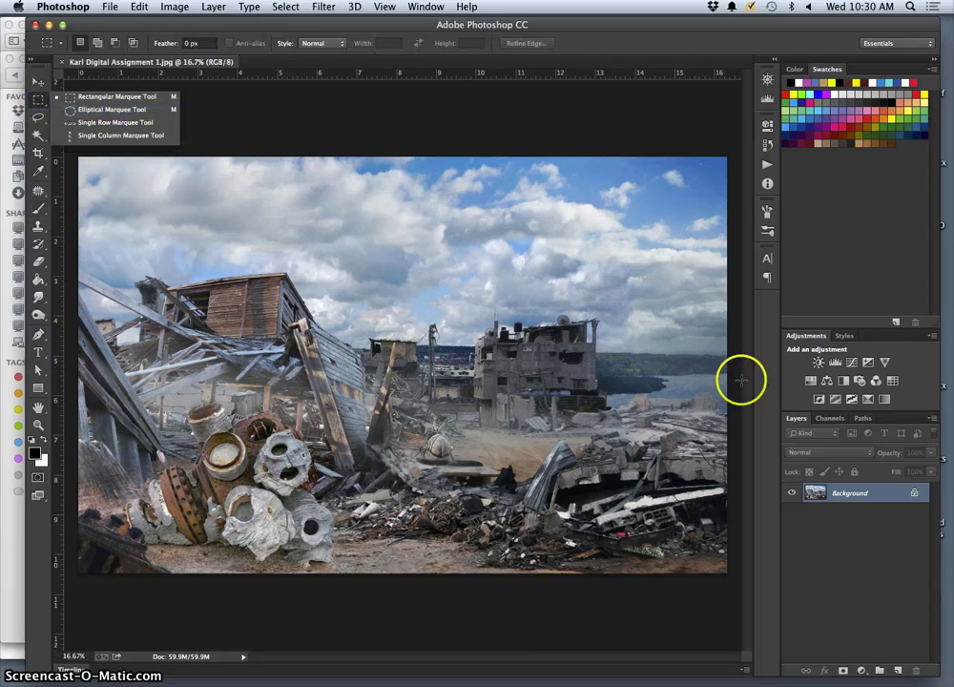
pyautogui.click(878, 502)
pyautogui.click(897, 672)
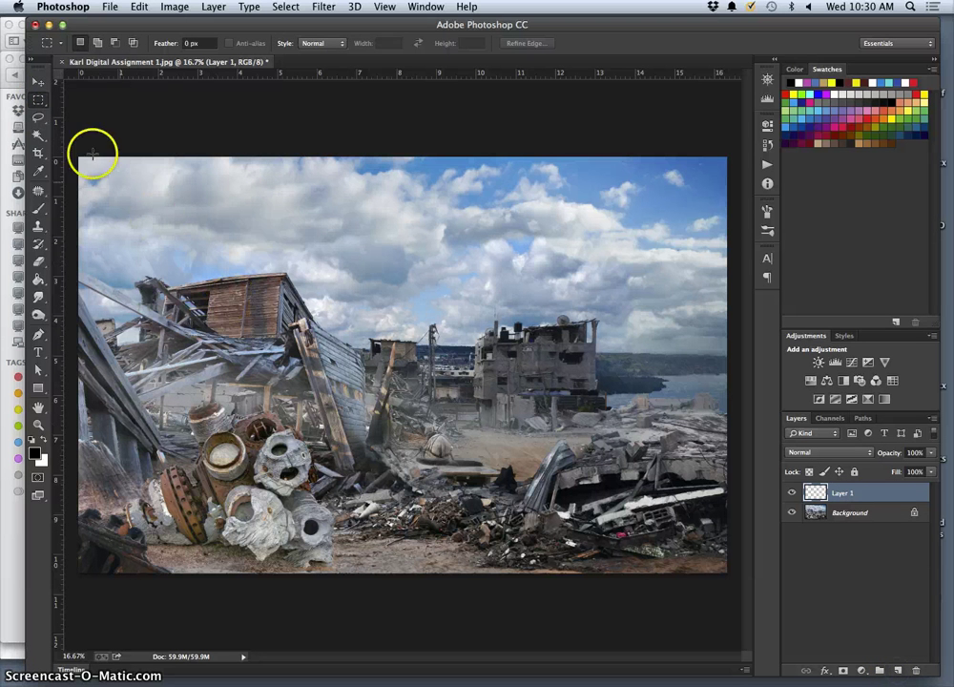
# Close the assignment folder window in Finder and bring the storyboard sketches in Preview to the front.
pyautogui.click(208, 228)
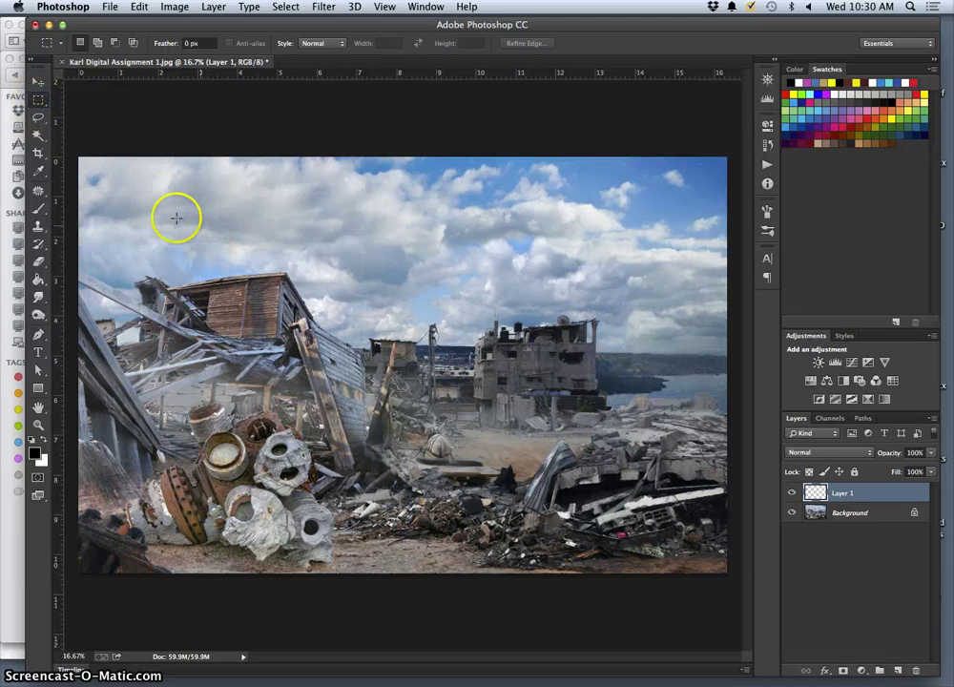
pyautogui.click(61, 25)
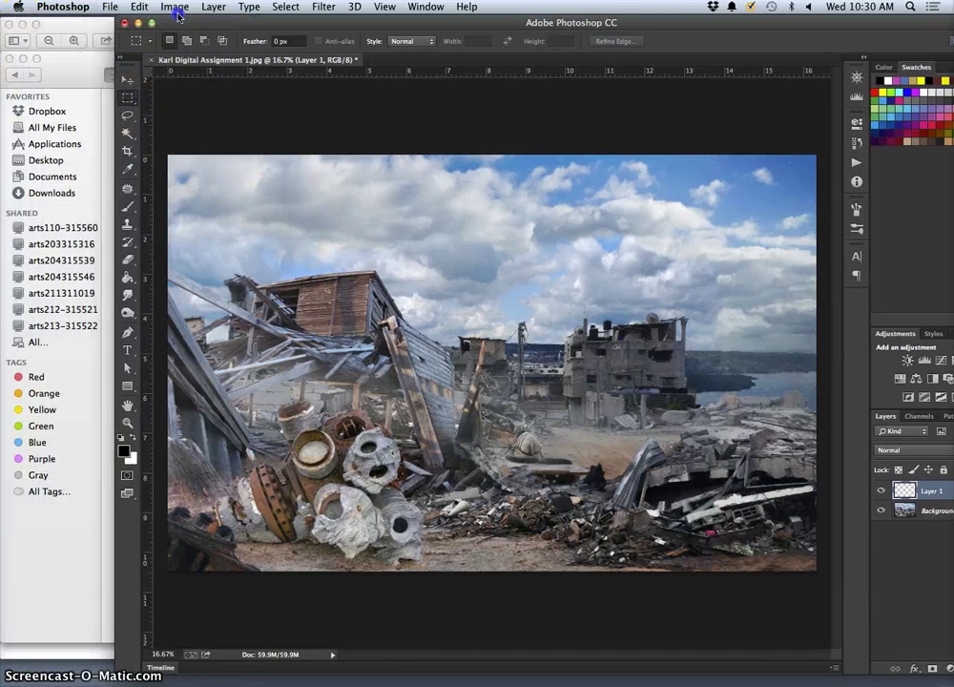
pyautogui.click(85, 80)
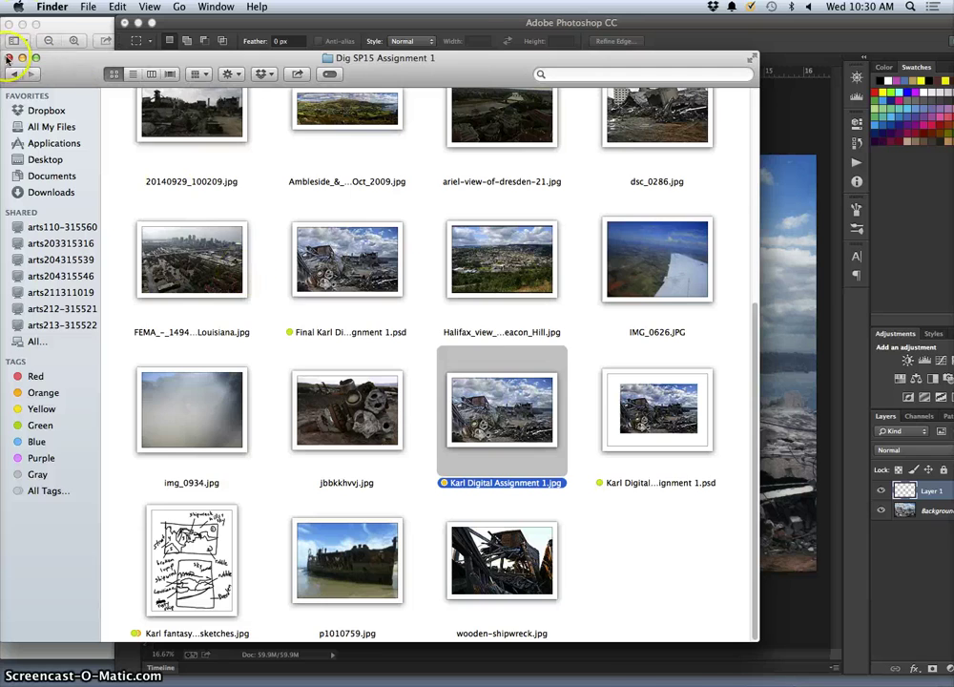
pyautogui.click(8, 58)
pyautogui.click(53, 38)
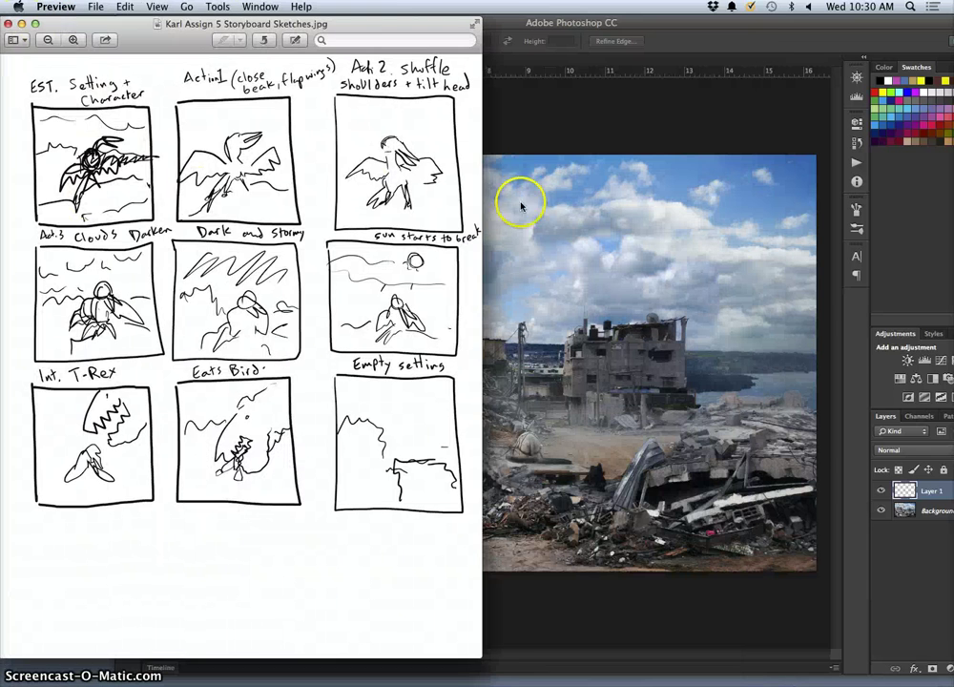
# Switch back to Photoshop and reposition its window so the whole workspace fits on screen.
pyautogui.click(521, 205)
pyautogui.moveTo(517, 57); pyautogui.dragTo(482, 66)
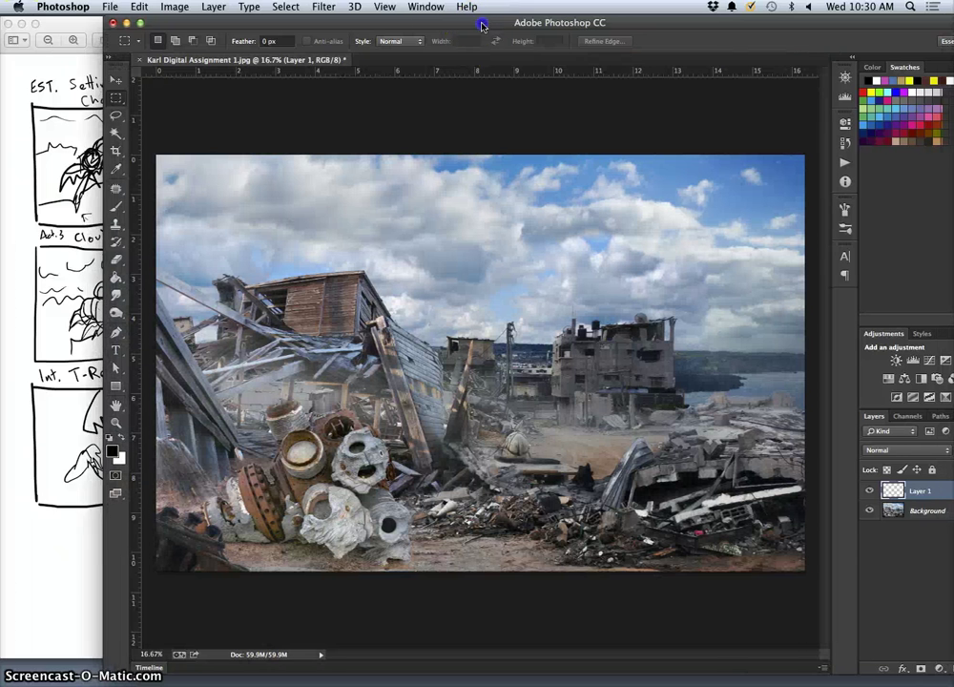
pyautogui.doubleClick(482, 24)
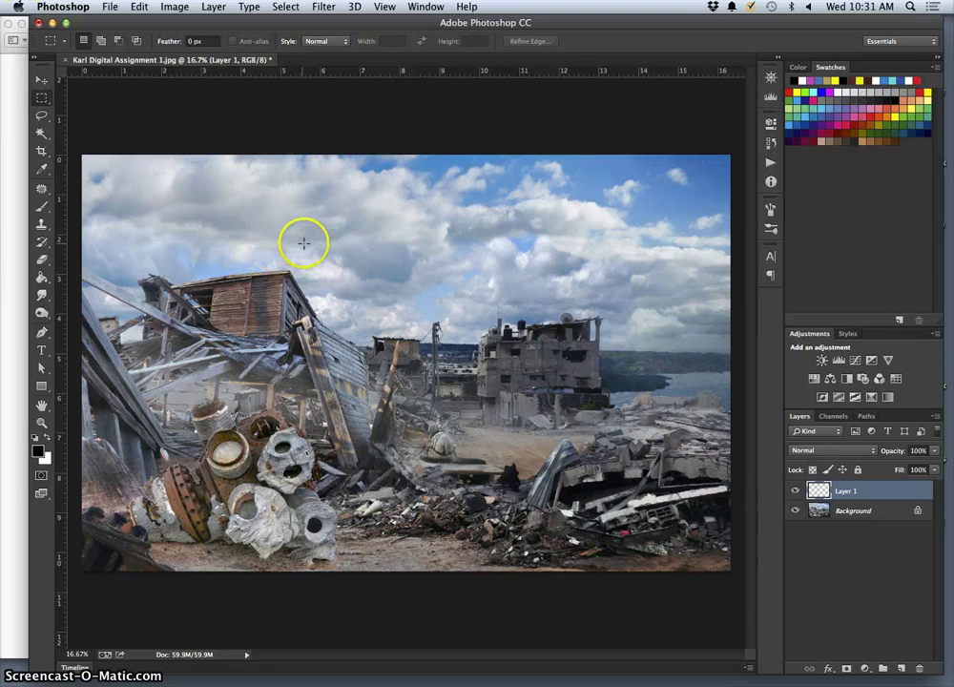
# Marquee-select a square about 7.4 ruler units wide over the ruined building, flush with the image's bottom edge, and invert the selection.
pyautogui.moveTo(303, 225); pyautogui.dragTo(598, 609)
pyautogui.moveTo(494, 405); pyautogui.dragTo(613, 413)
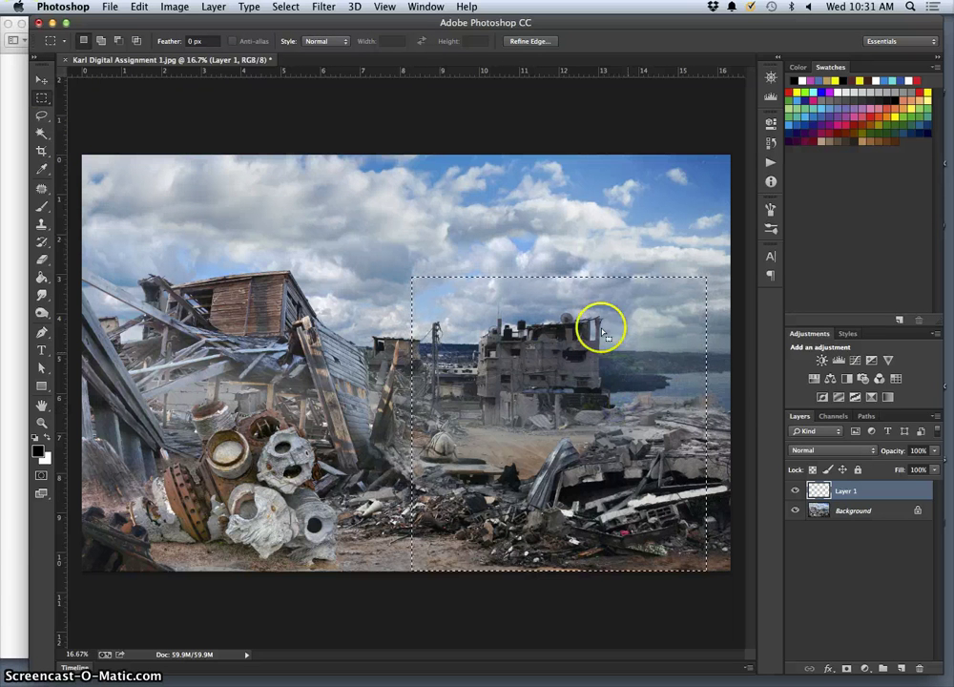
pyautogui.click(283, 7)
pyautogui.click(239, 62)
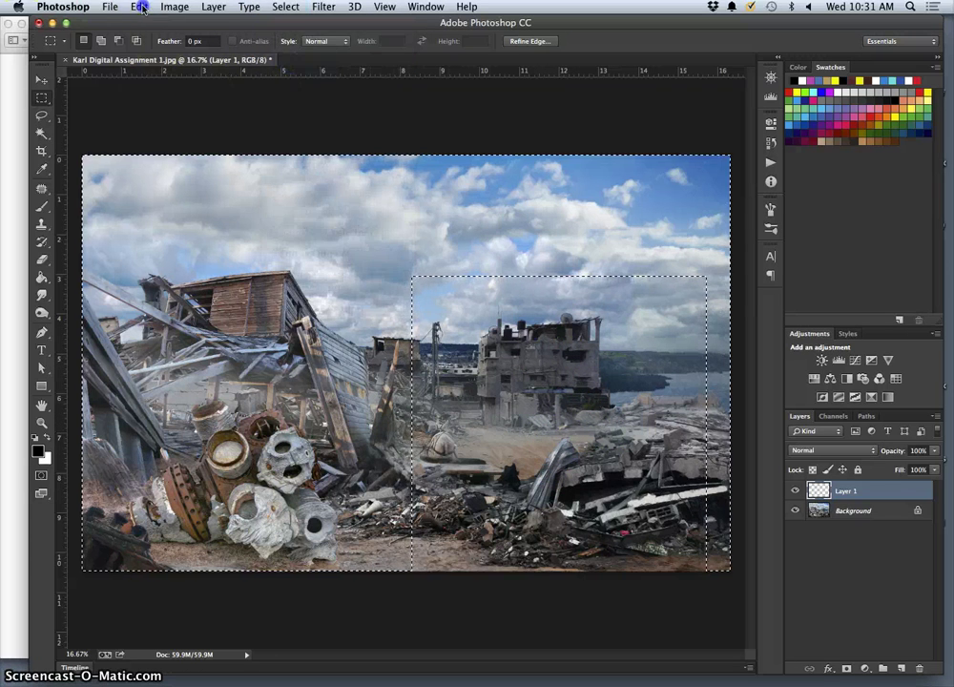
# Fill the area around the square on Layer 1 with white, using Normal mode and 100% opacity.
pyautogui.click(140, 8)
pyautogui.click(184, 211)
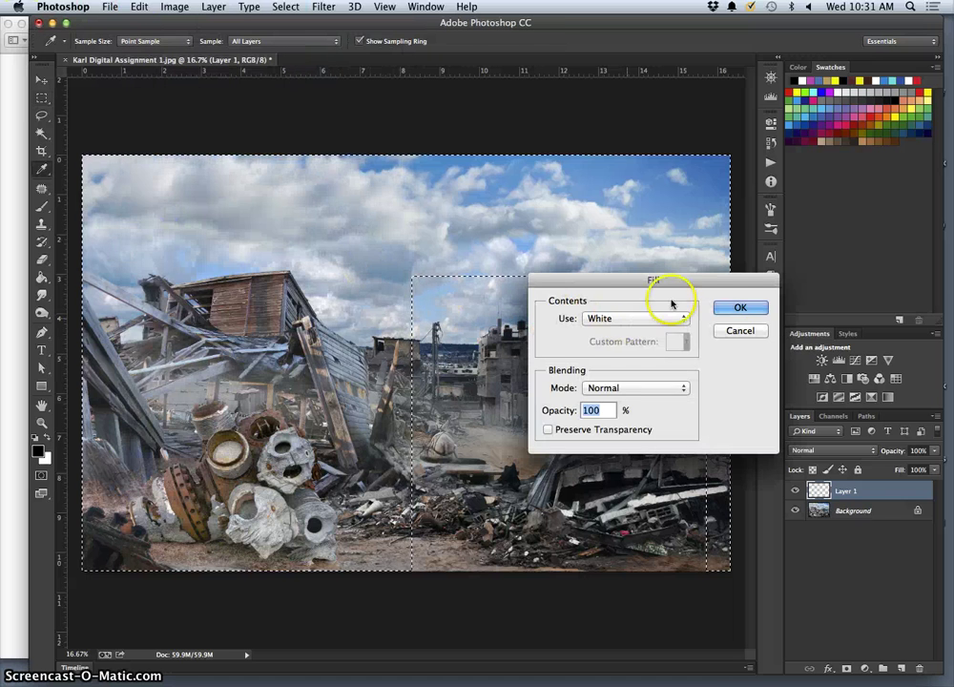
pyautogui.click(728, 306)
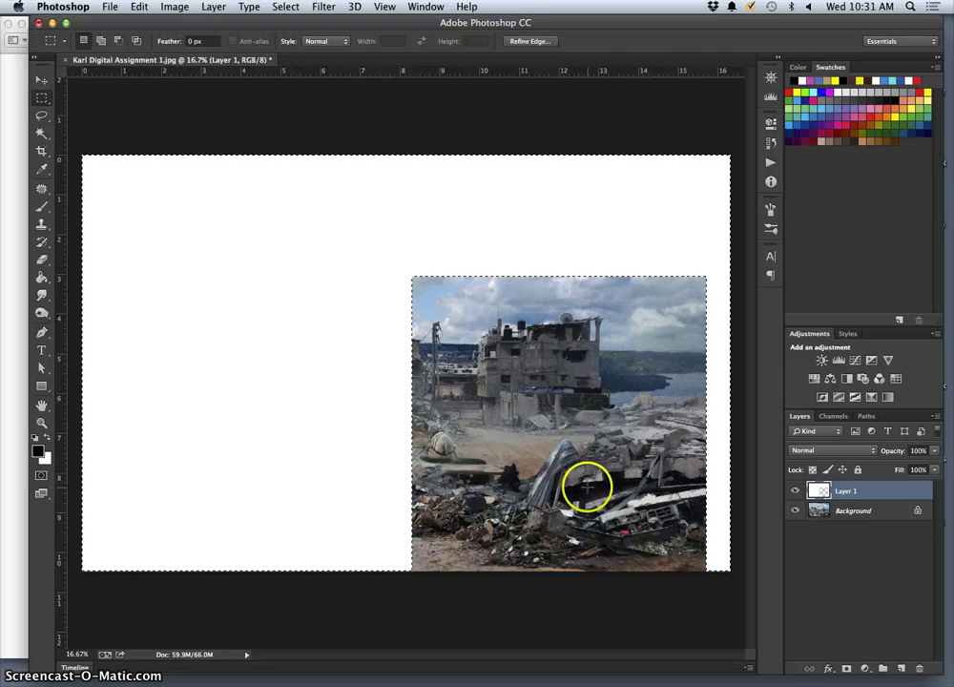
# Deselect with the Lasso tool active, restore the last selection, and deselect again.
pyautogui.click(42, 115)
pyautogui.click(260, 262)
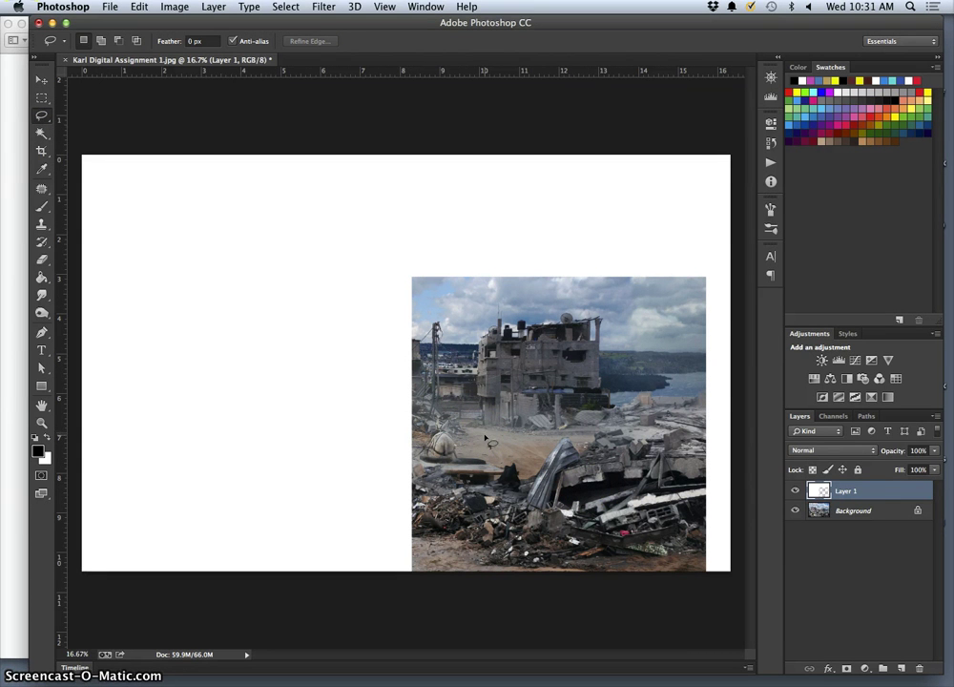
pyautogui.press('super+shift+d')
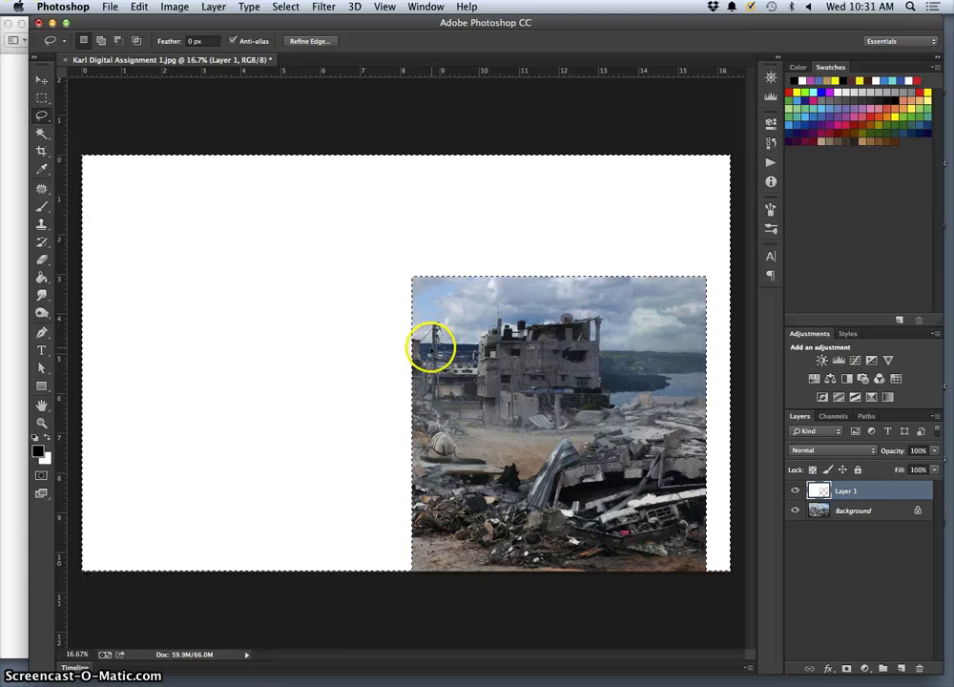
pyautogui.click(432, 346)
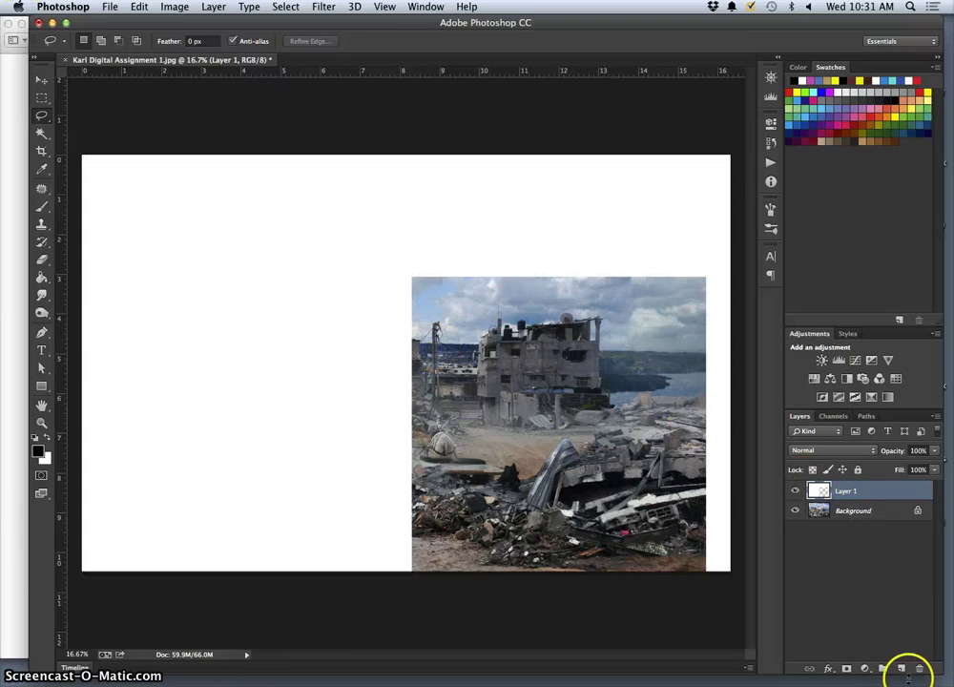
# Add an empty layer directly above the Background, check the image without Layer 1, and make Layer 1 visible and active.
pyautogui.click(854, 512)
pyautogui.click(901, 667)
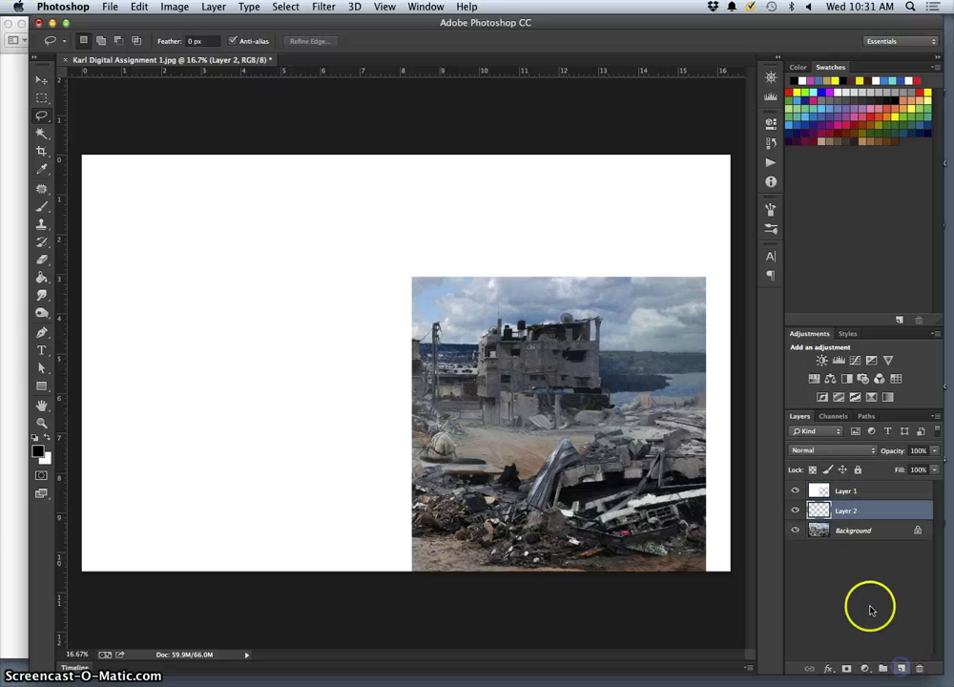
pyautogui.click(796, 491)
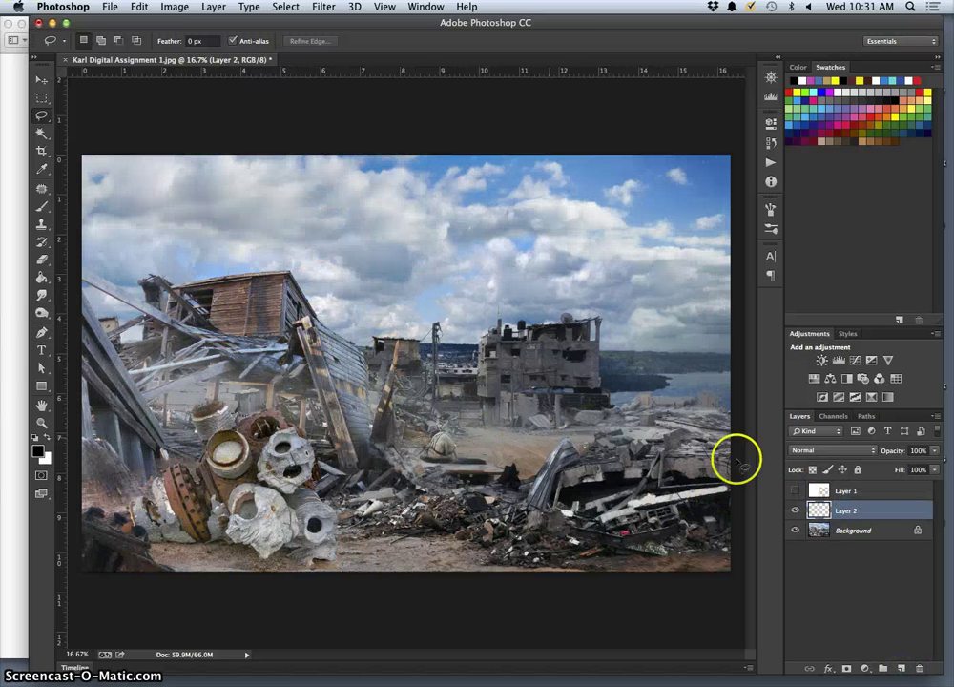
pyautogui.click(838, 491)
pyautogui.click(789, 492)
# Select the transparent square on Layer 1 with the Magic Wand and move the selection outline over the wooden wreck on the image's left side.
pyautogui.click(302, 351)
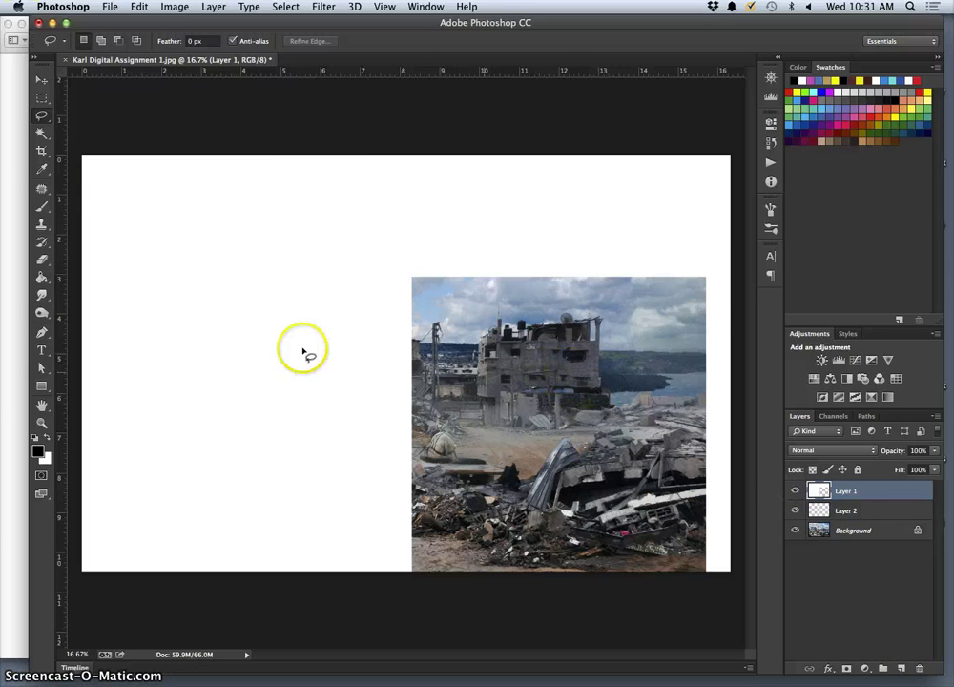
pyautogui.click(41, 134)
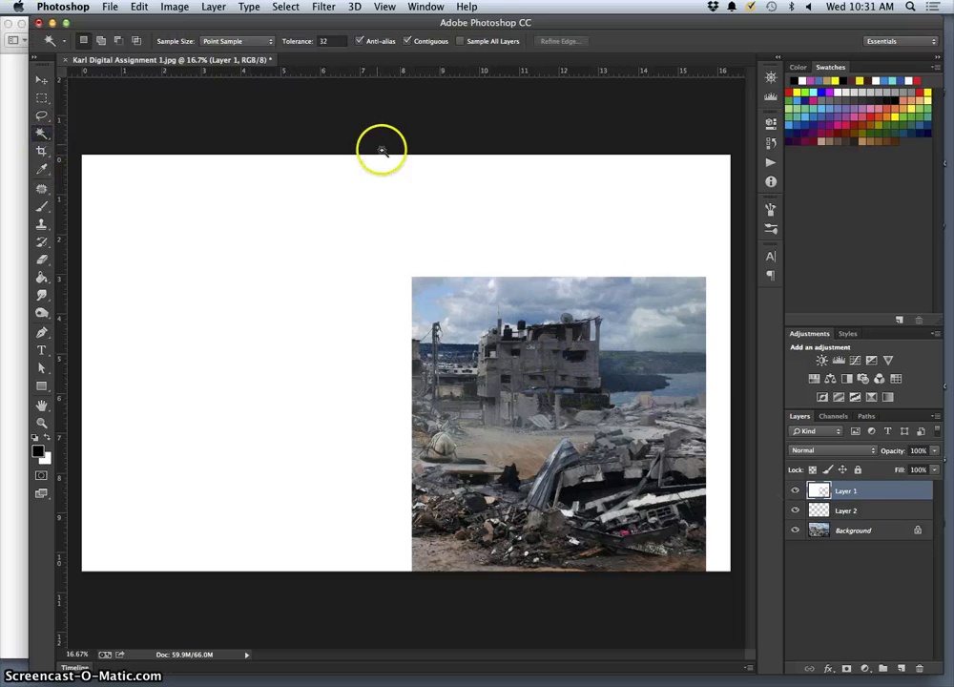
pyautogui.click(583, 379)
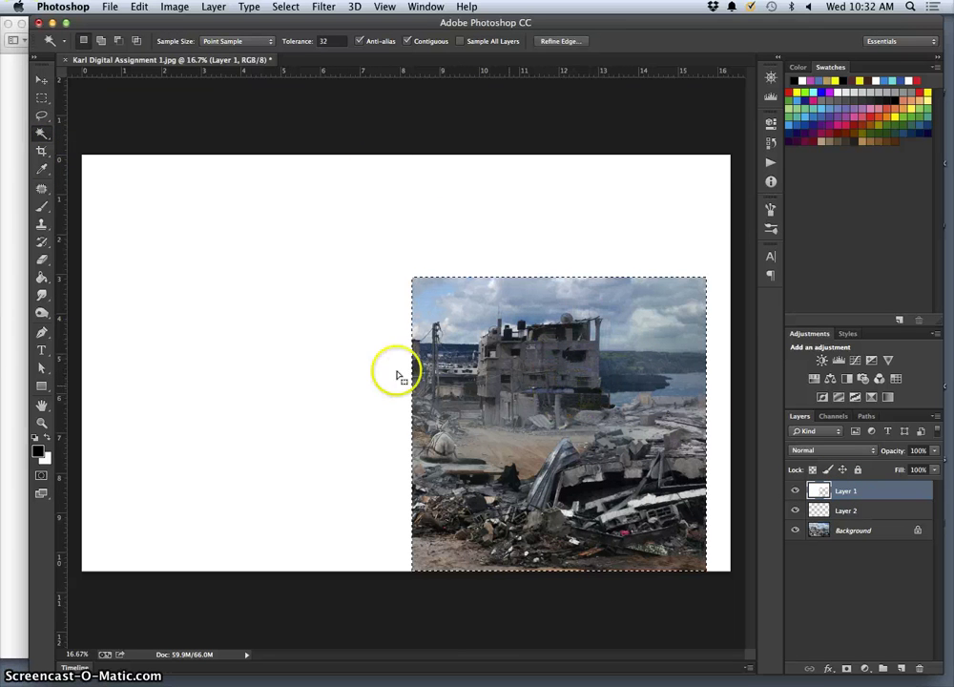
pyautogui.click(42, 97)
pyautogui.moveTo(560, 375); pyautogui.dragTo(255, 309)
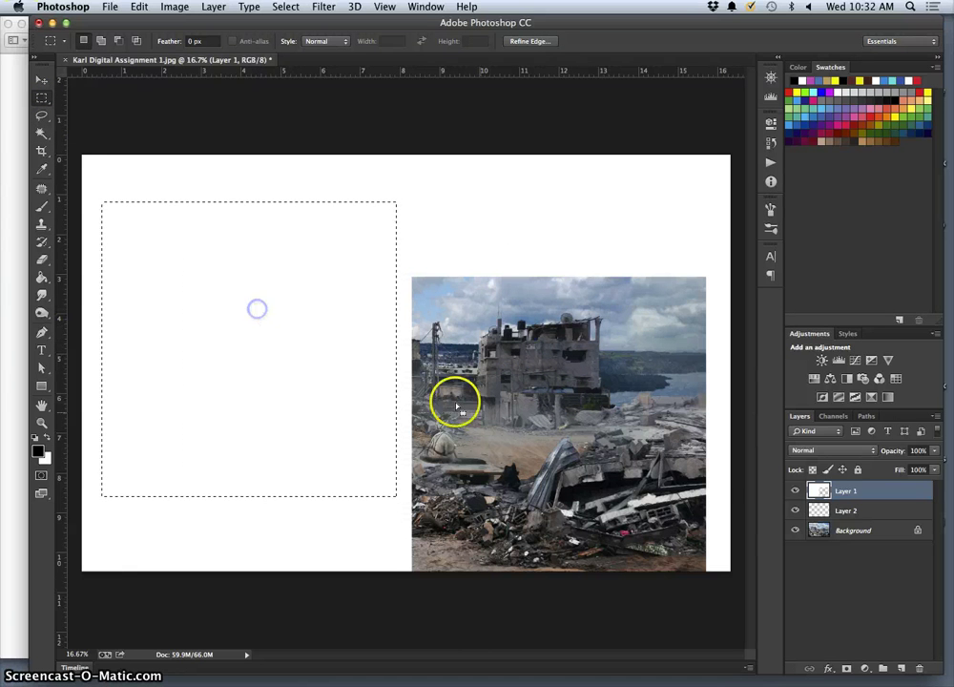
# Compare the image with and without Layer 1, make the Background layer active, and leave Layer 1 hidden.
pyautogui.click(795, 492)
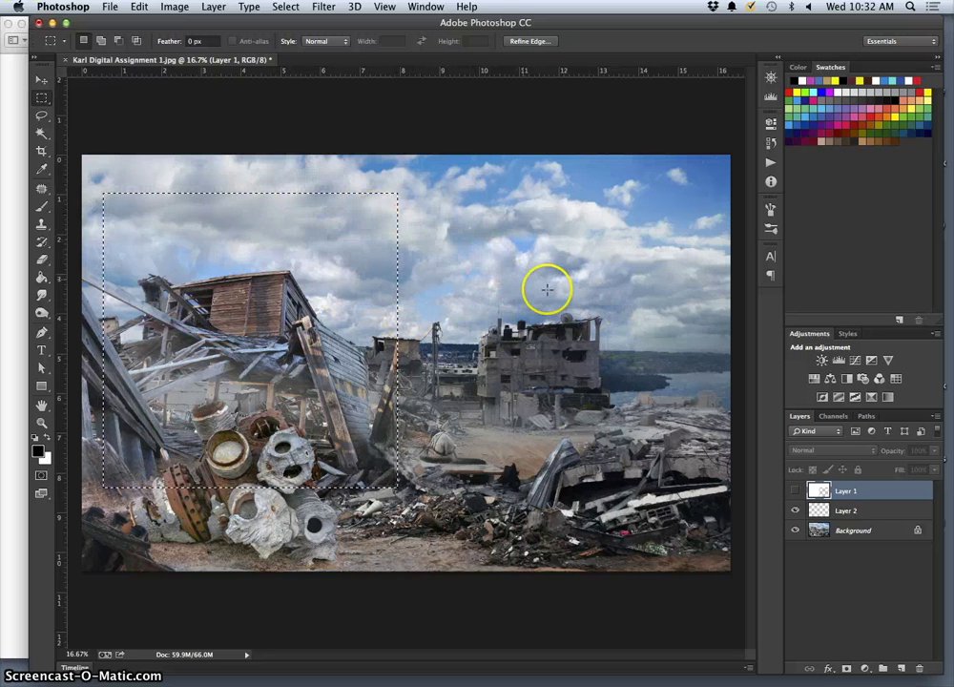
pyautogui.click(794, 491)
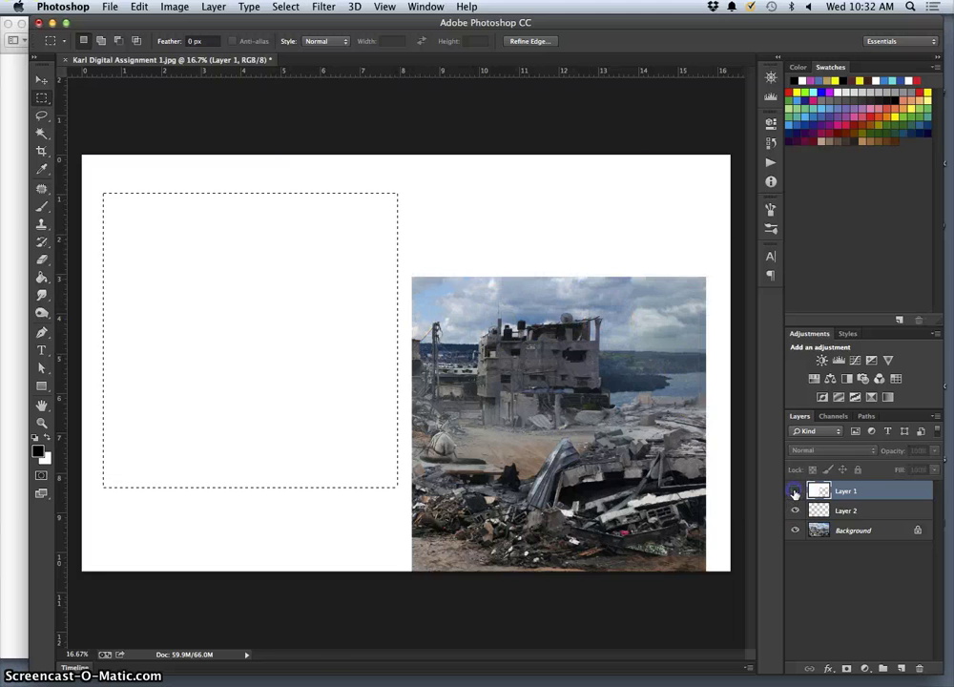
pyautogui.click(795, 490)
pyautogui.click(794, 491)
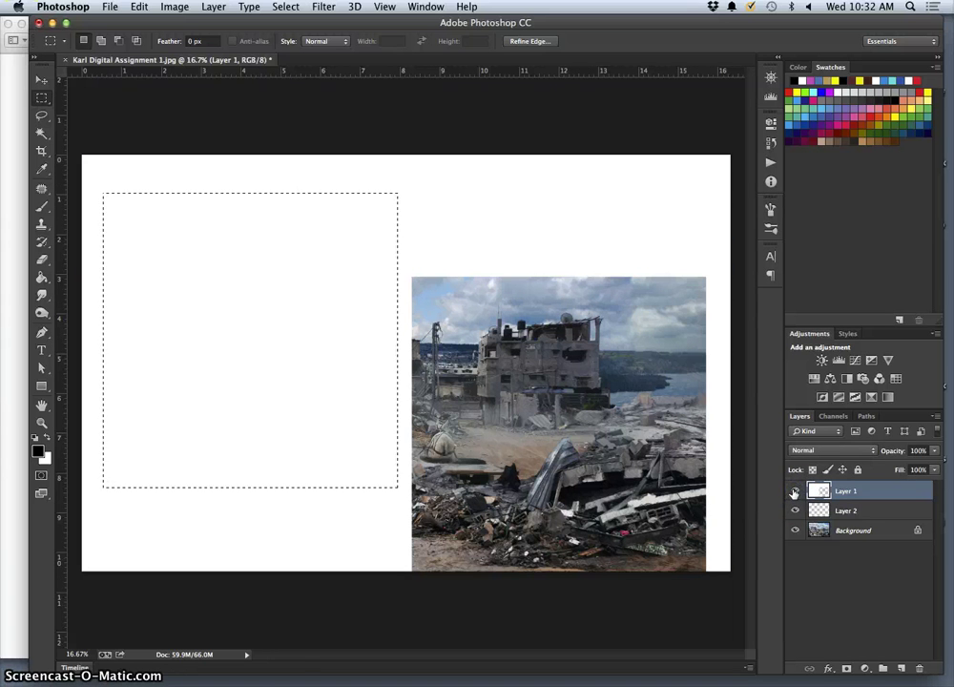
pyautogui.click(844, 530)
pyautogui.click(794, 492)
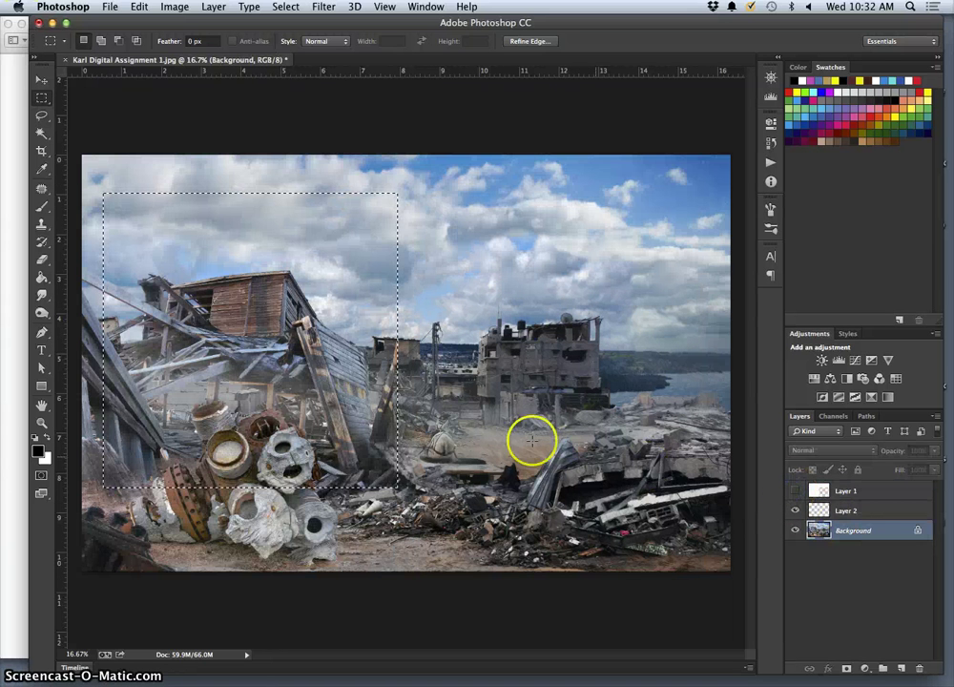
# Make Layer 2 active, invert the square selection, and fill the area outside the square with white at 100% opacity.
pyautogui.click(857, 512)
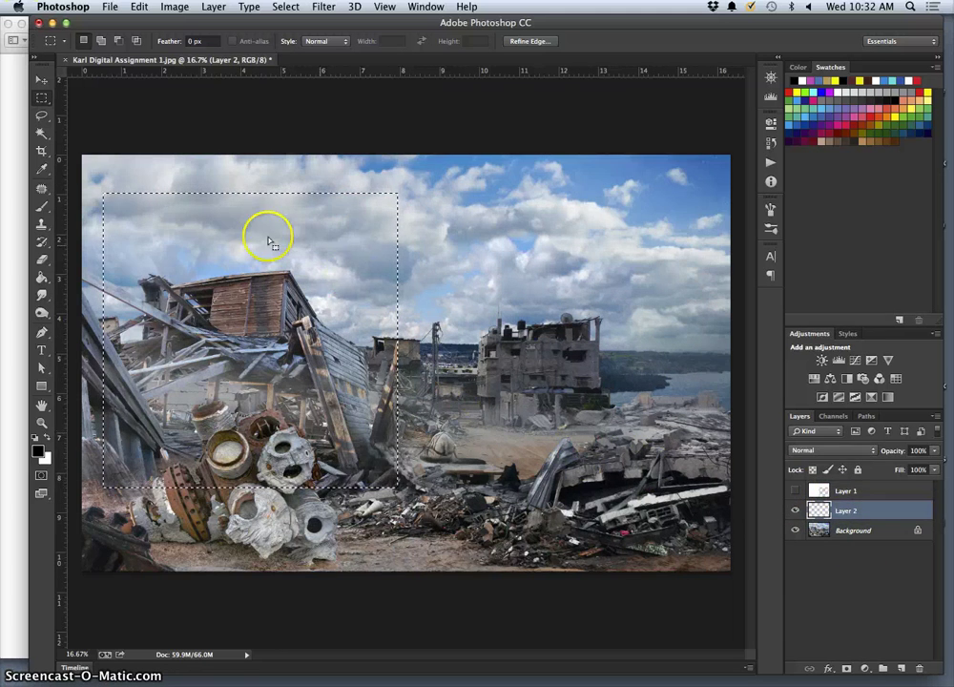
pyautogui.click(286, 7)
pyautogui.click(288, 62)
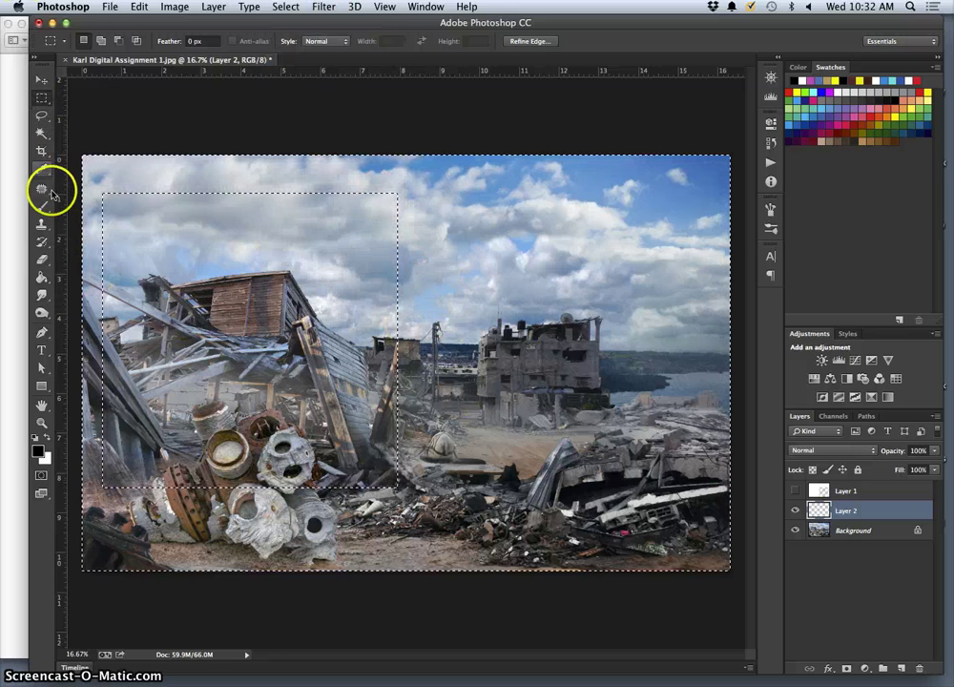
pyautogui.click(139, 7)
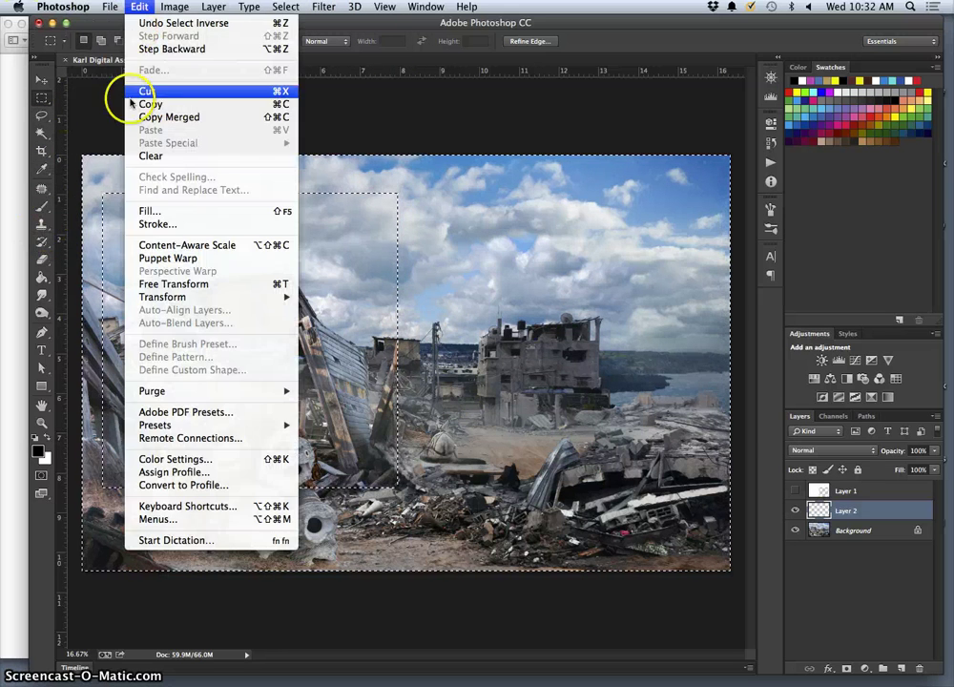
pyautogui.click(143, 211)
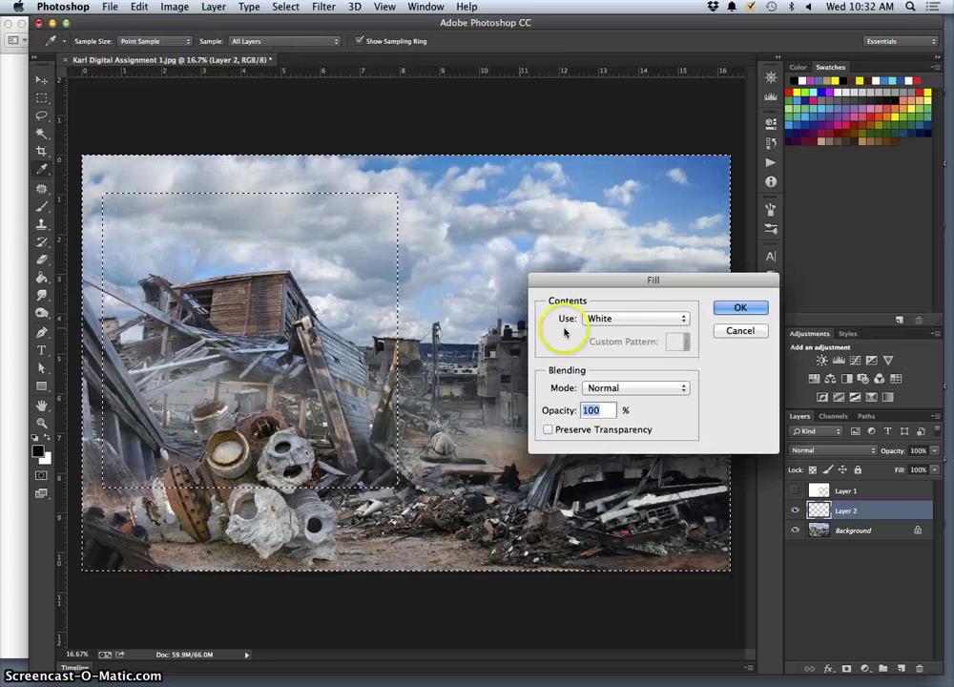
pyautogui.click(722, 306)
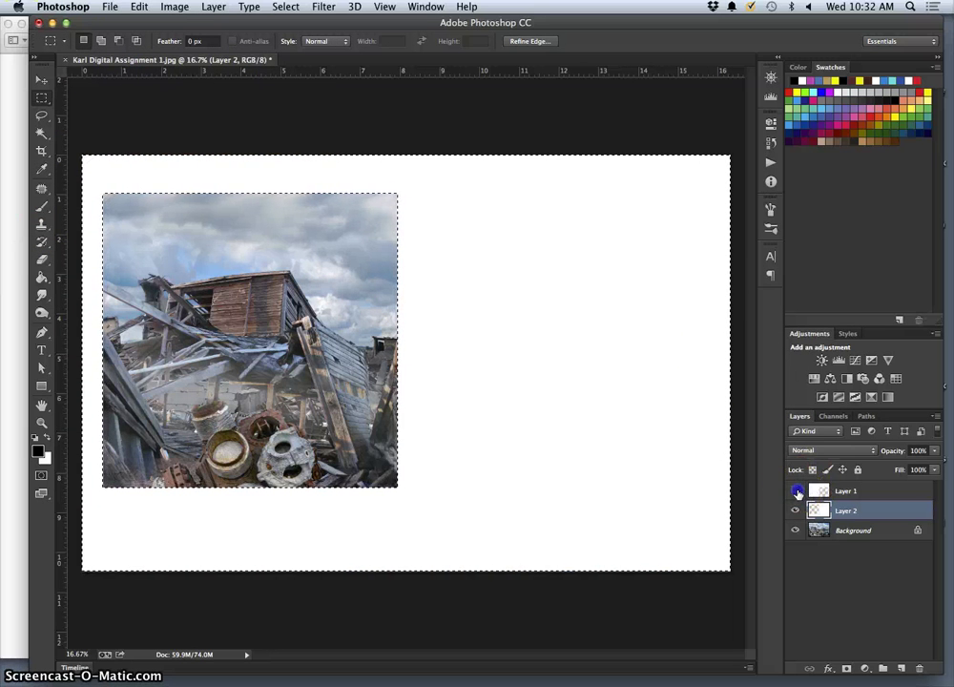
# Check the new frame by toggling layer visibility, and leave only the Background visible.
pyautogui.click(796, 491)
pyautogui.click(797, 491)
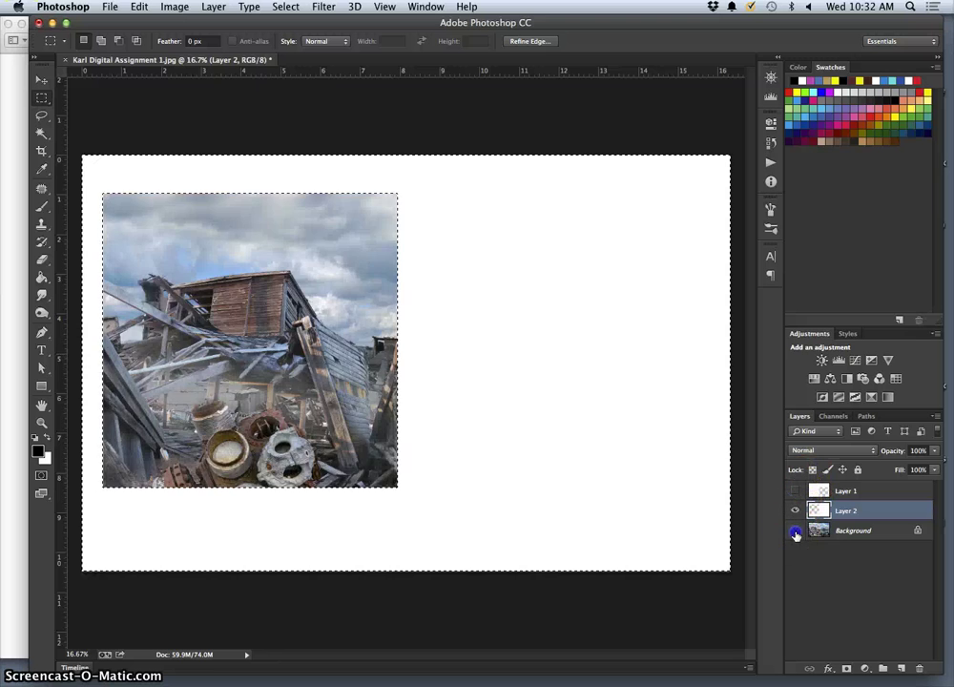
pyautogui.click(795, 530)
pyautogui.click(795, 511)
pyautogui.click(795, 530)
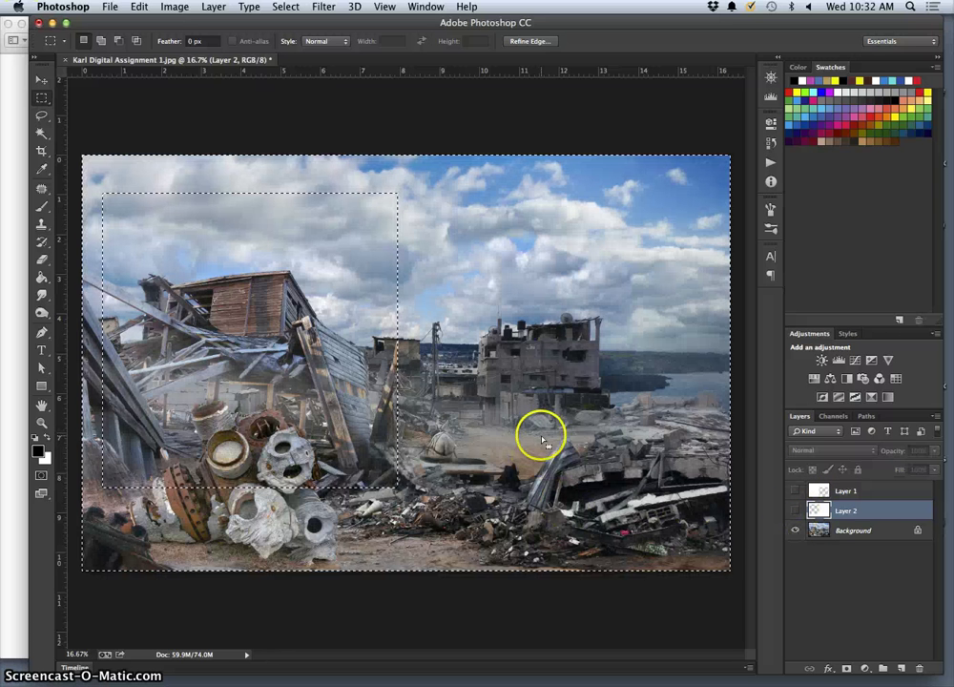
# Deselect with the Lasso tool active and make Layer 1 visible over the Background, keeping Layer 2 hidden.
pyautogui.click(42, 114)
pyautogui.click(111, 127)
pyautogui.click(804, 515)
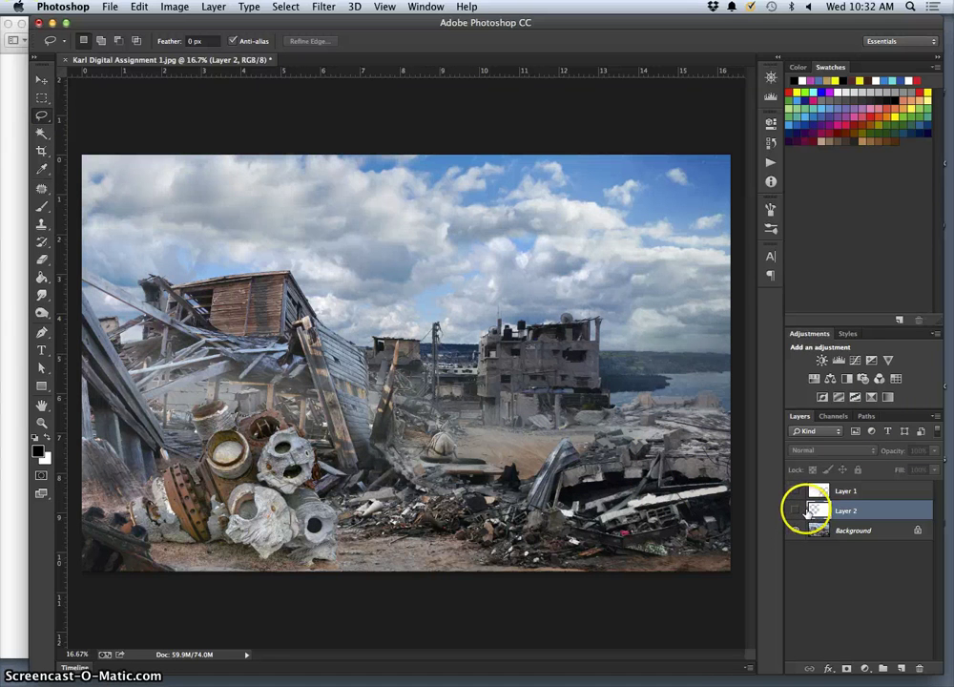
pyautogui.click(795, 491)
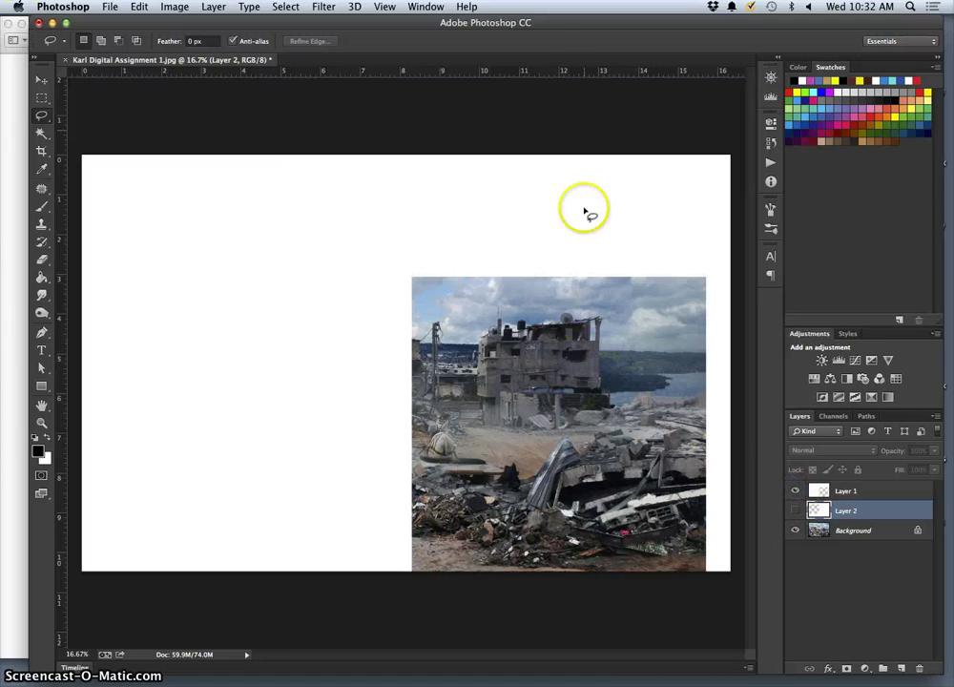
# Compare the two square frames by toggling Layer 1 and Layer 2, ending with Layer 1 visible and Layer 2 hidden.
pyautogui.moveTo(567, 70); pyautogui.dragTo(550, 86)
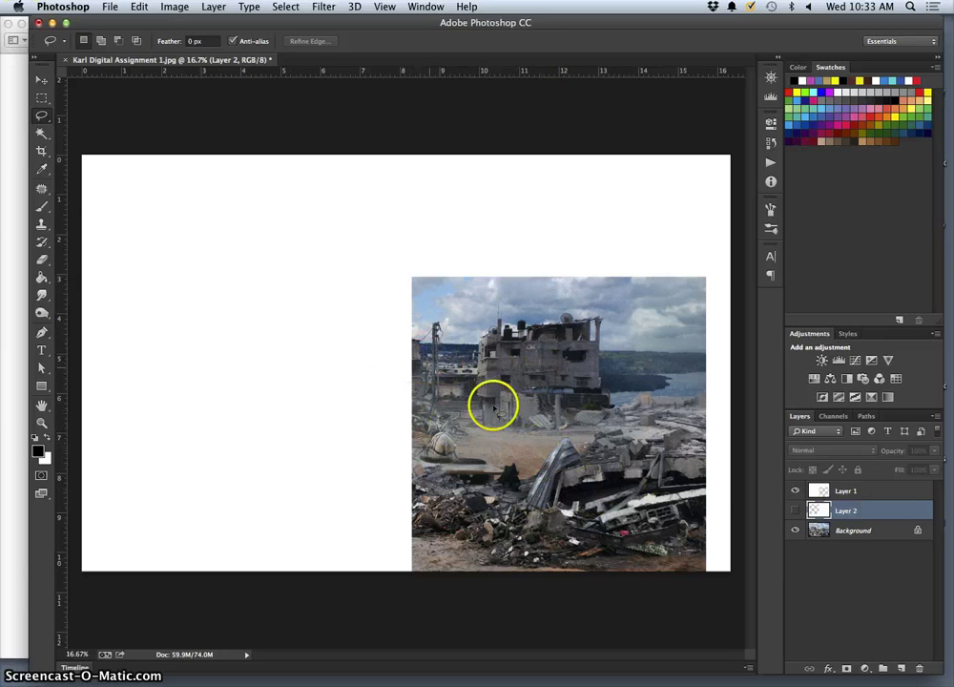
pyautogui.click(795, 511)
pyautogui.click(795, 490)
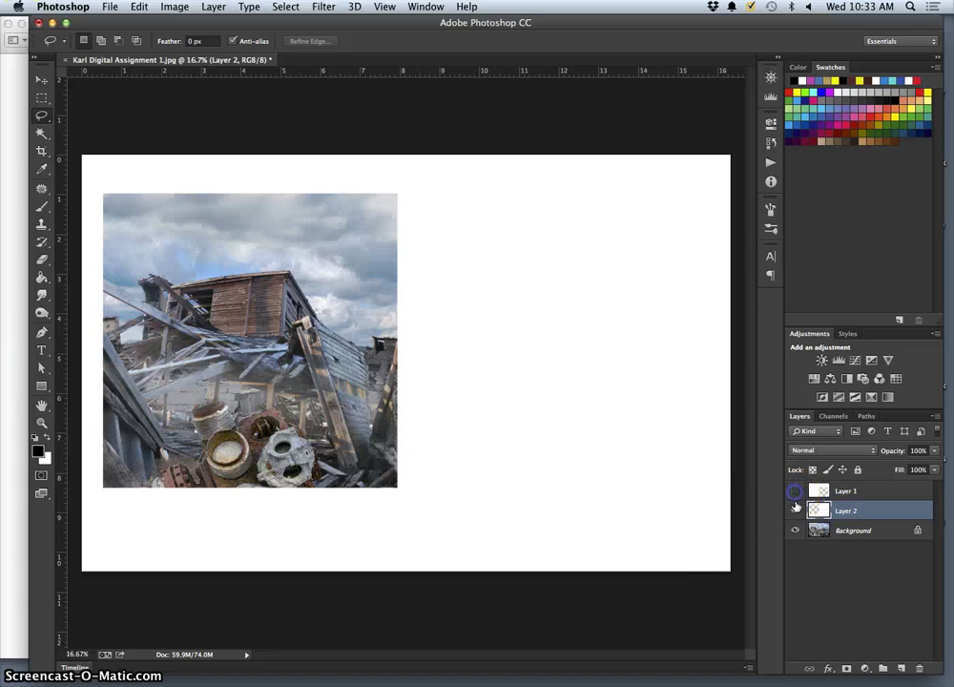
pyautogui.click(797, 512)
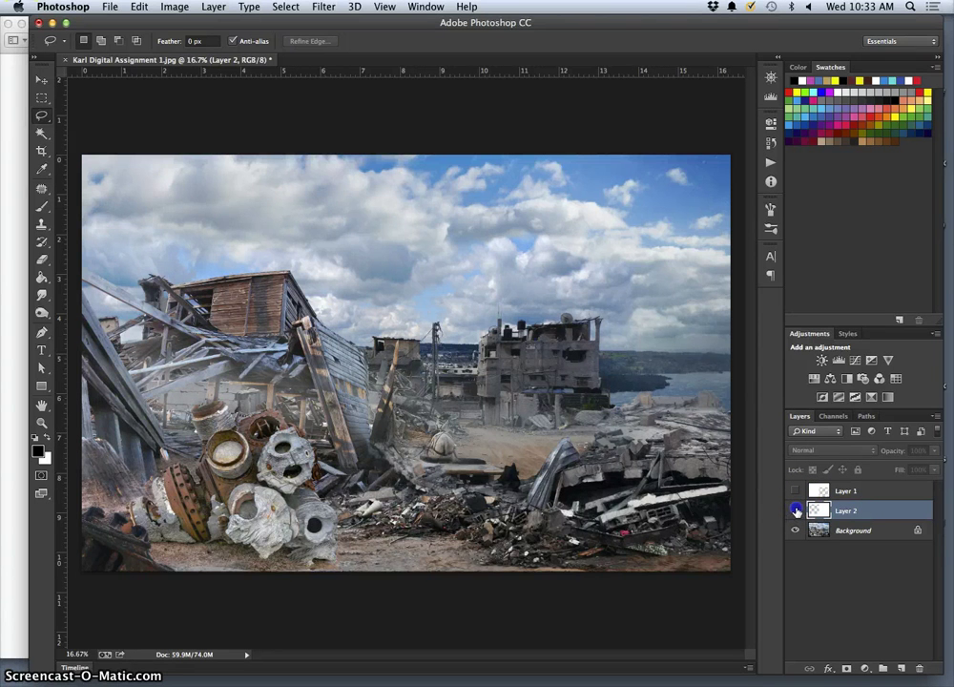
pyautogui.click(796, 512)
pyautogui.click(796, 491)
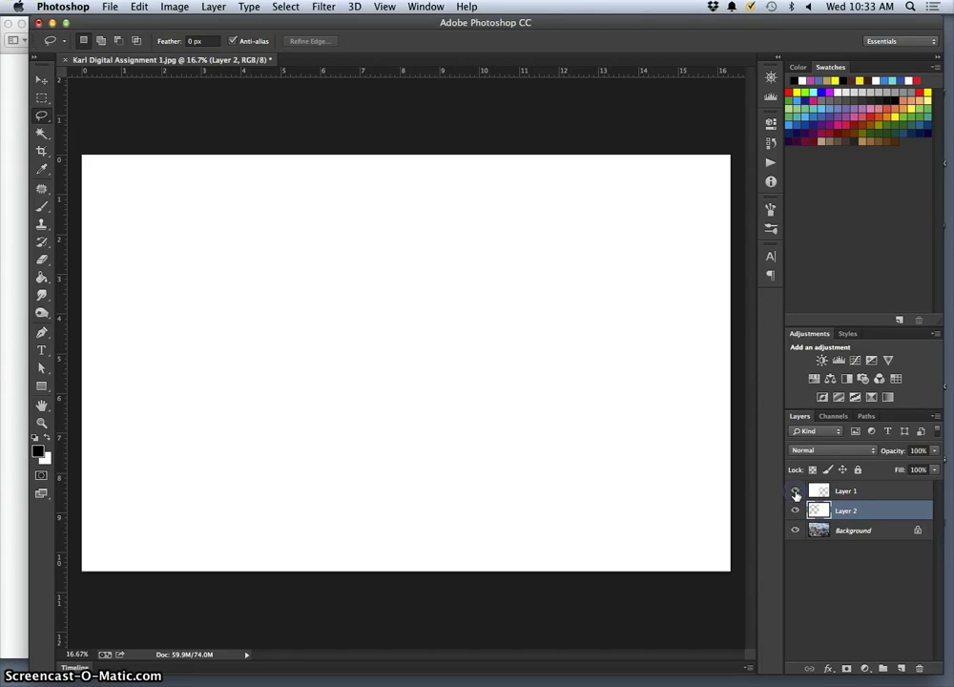
pyautogui.click(796, 490)
pyautogui.click(796, 511)
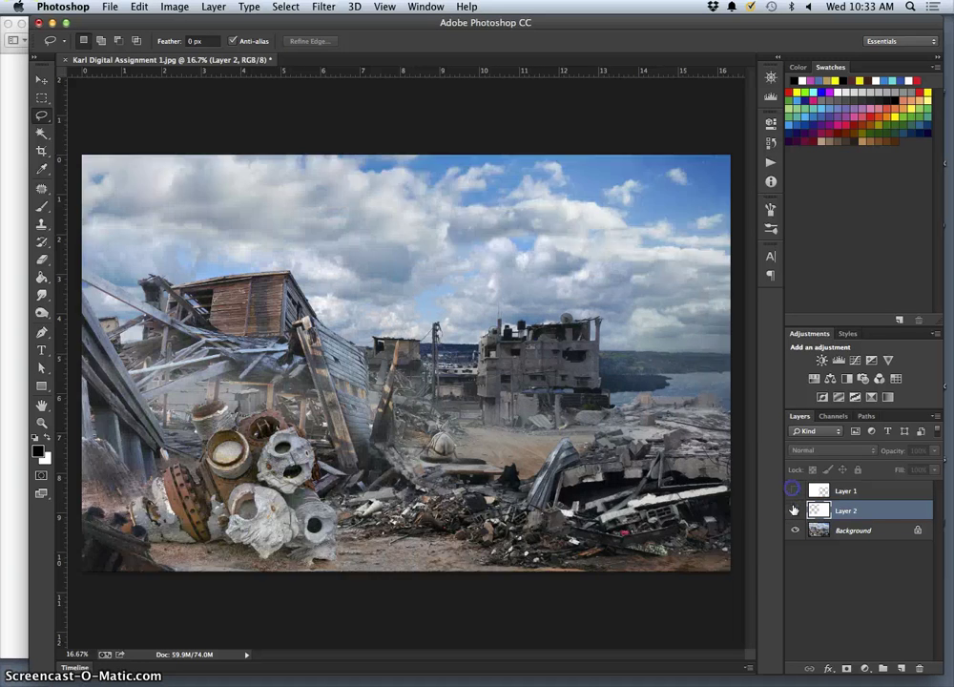
pyautogui.click(796, 511)
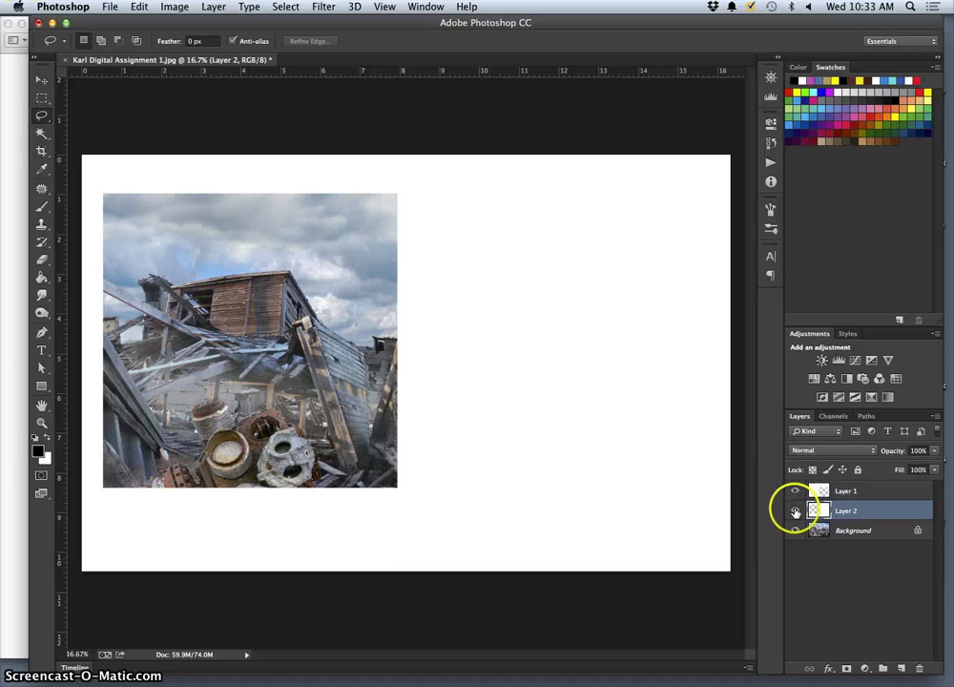
pyautogui.click(795, 511)
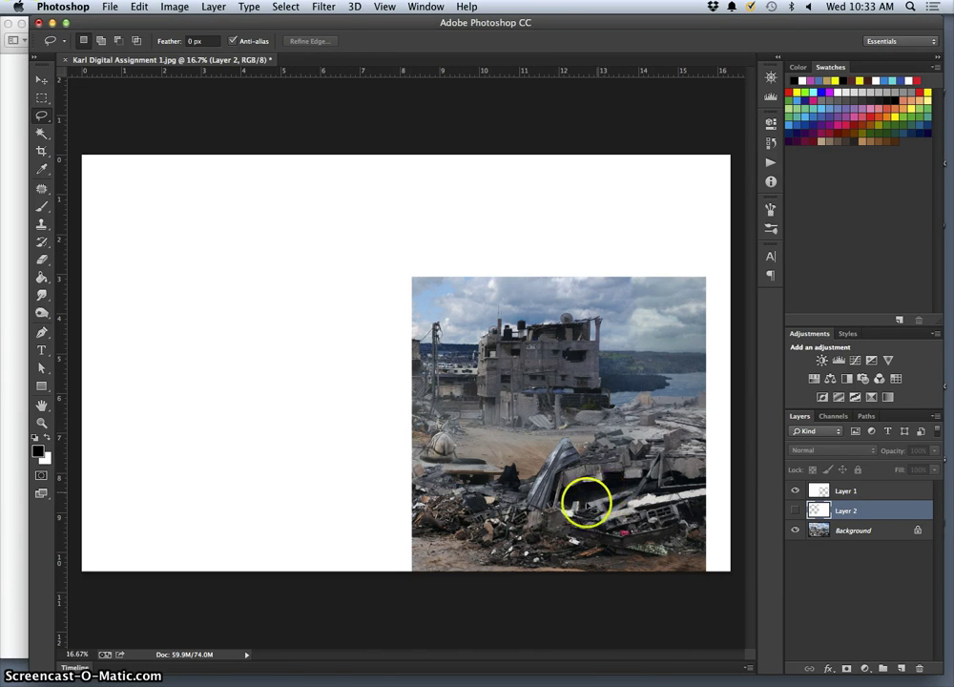
# Switch to Firefox and open a new empty tab after the existing ones.
pyautogui.moveTo(713, 673)
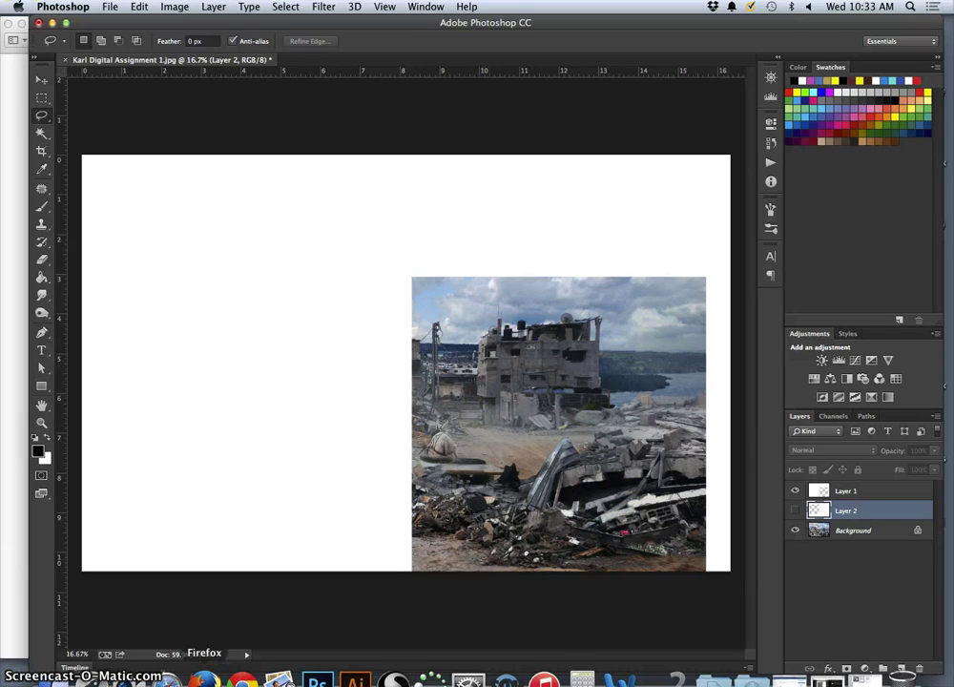
pyautogui.click(211, 677)
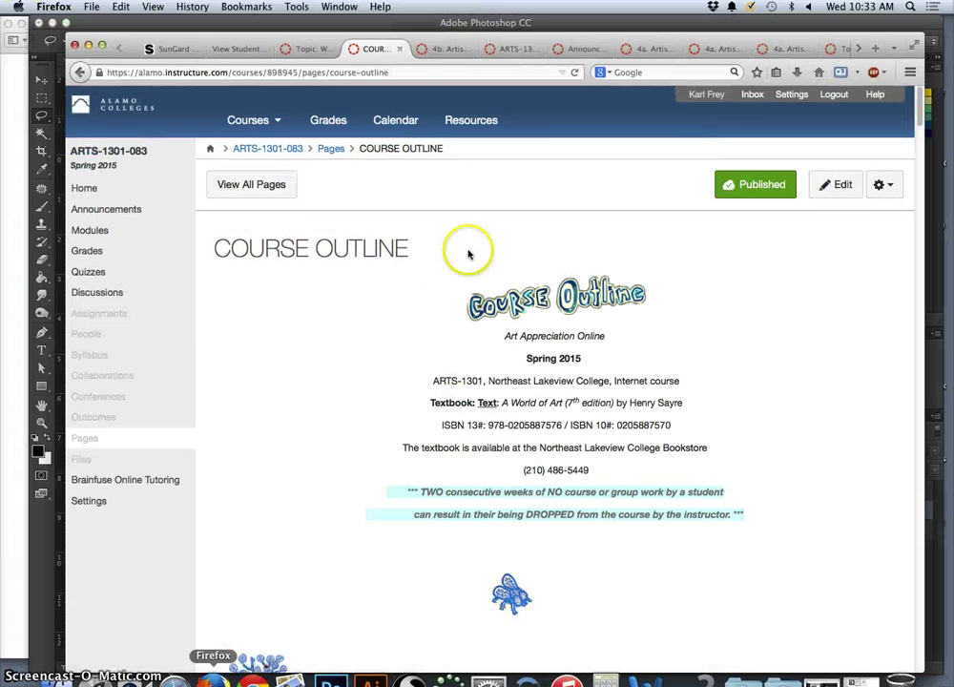
pyautogui.click(858, 48)
pyautogui.click(858, 50)
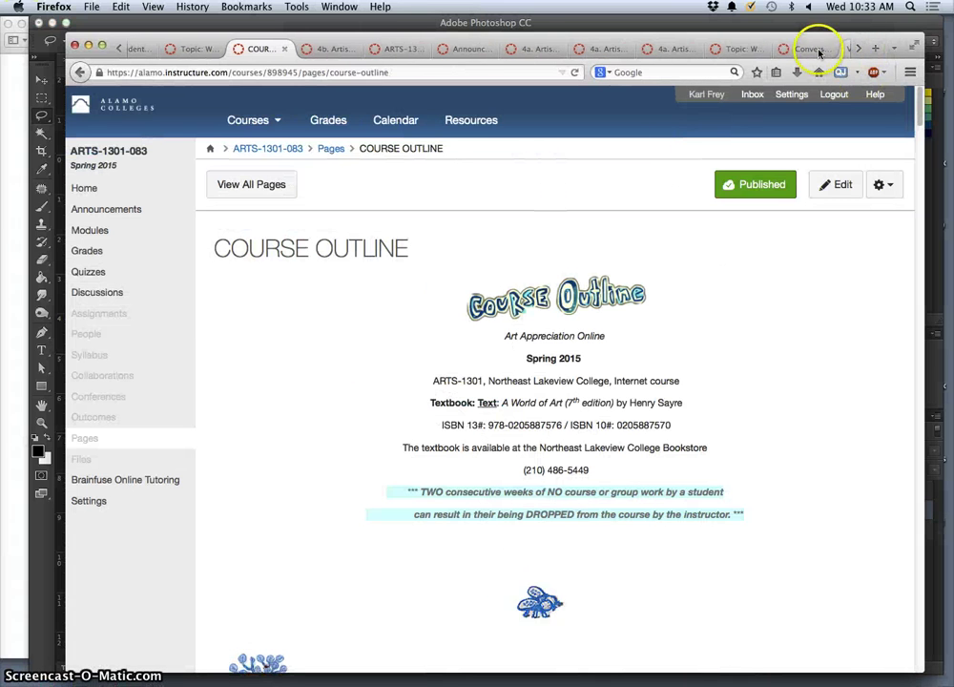
pyautogui.click(874, 48)
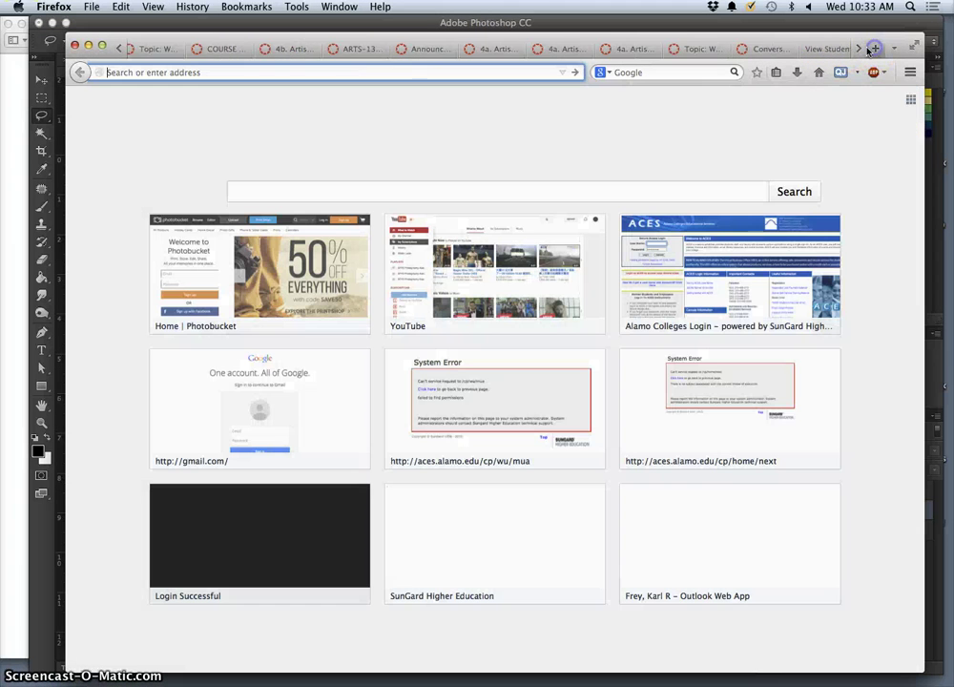
# Search Google for "animation background" and open the image results.
pyautogui.write('anima')
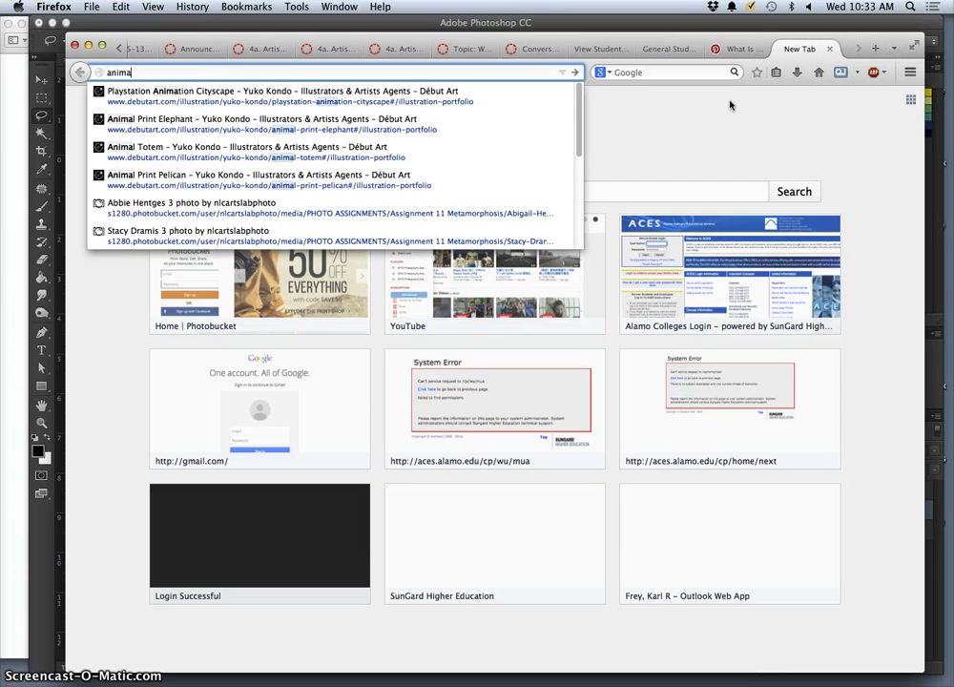
pyautogui.write('tion')
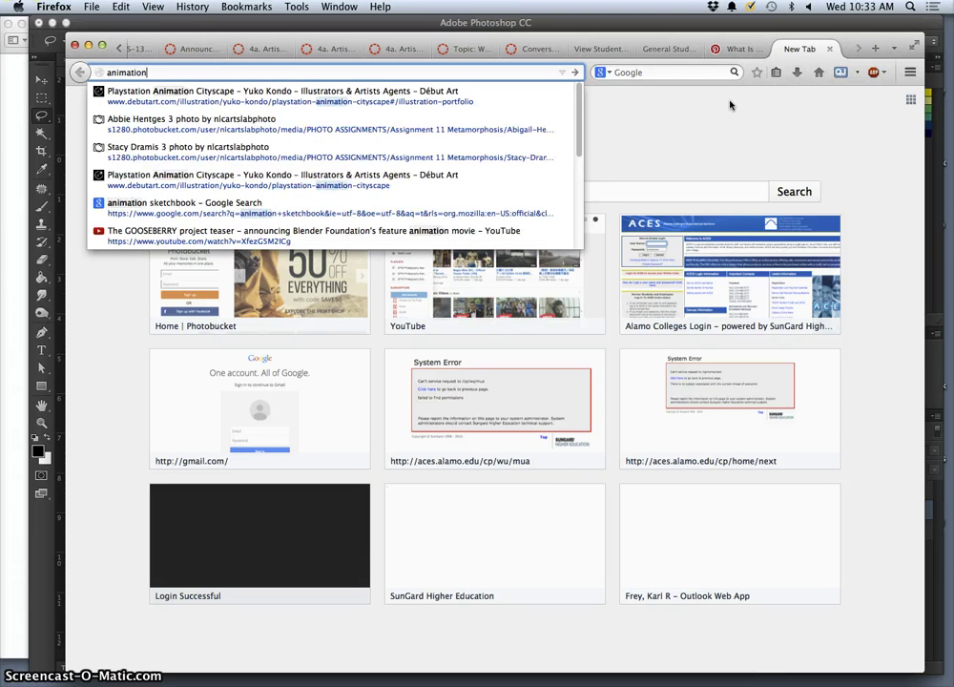
pyautogui.write(' background')
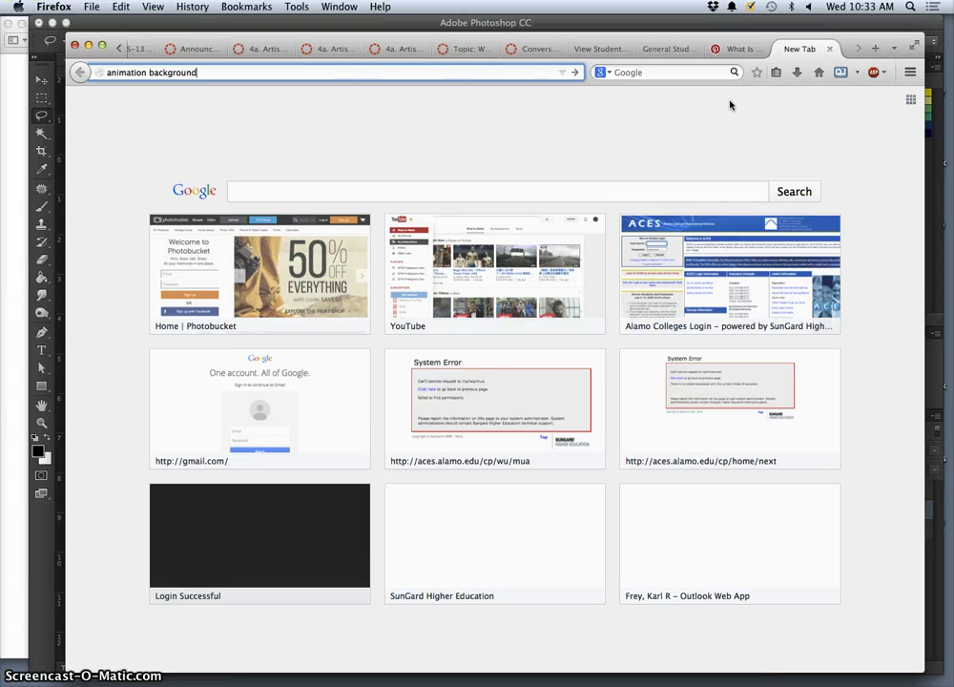
pyautogui.press('Return')
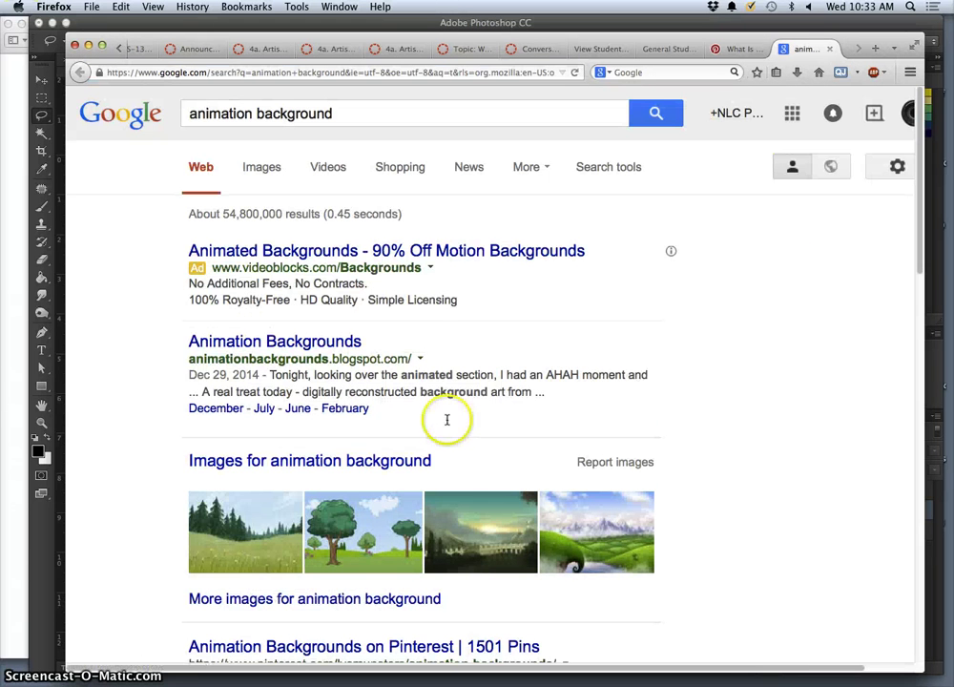
pyautogui.click(340, 460)
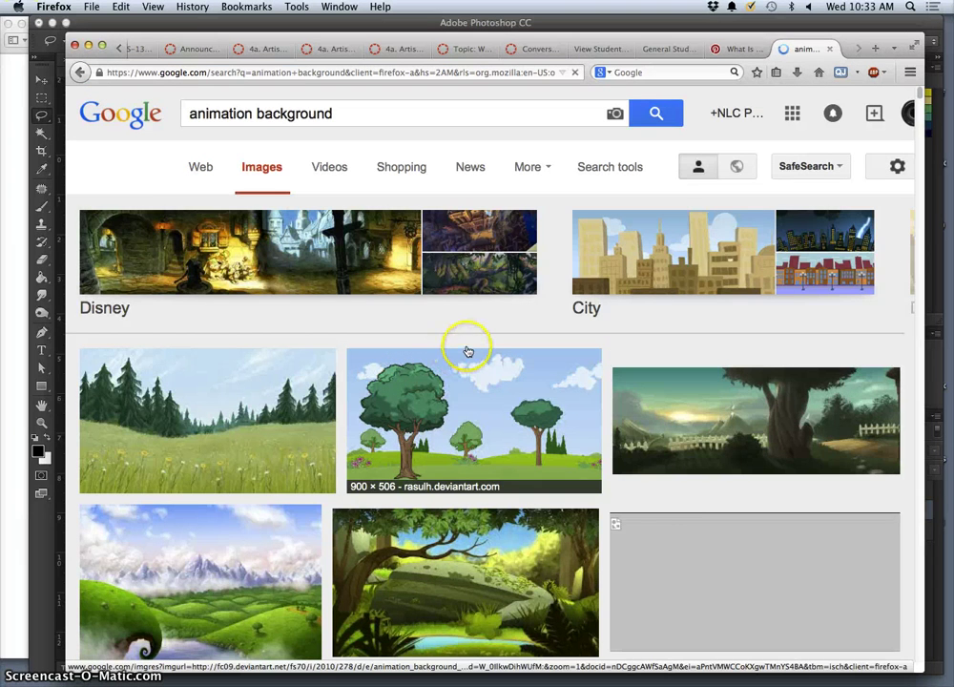
# Open the dusky tree-and-fence landscape and the dark forest clearing from the image results in separate new tabs.
pyautogui.scroll(-5, 466, 348)
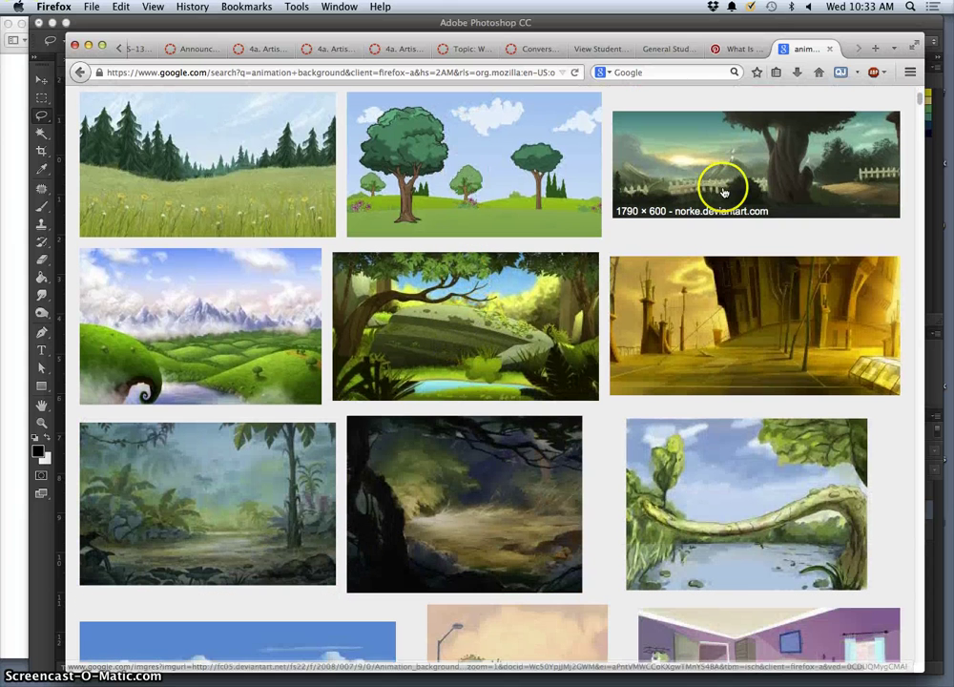
pyautogui.rightClick(709, 179)
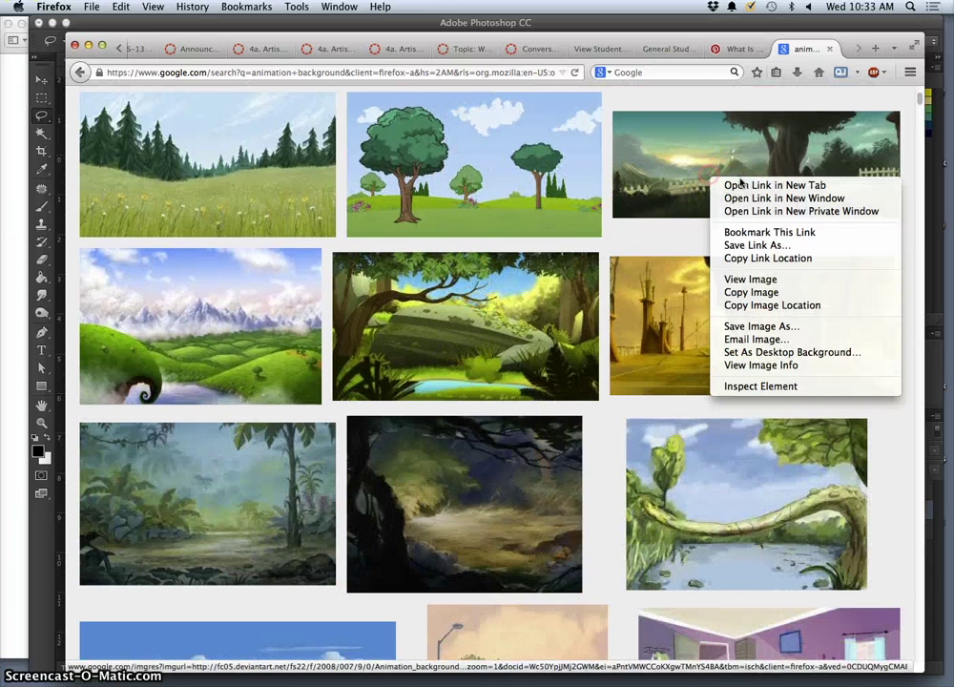
pyautogui.click(753, 186)
pyautogui.rightClick(518, 465)
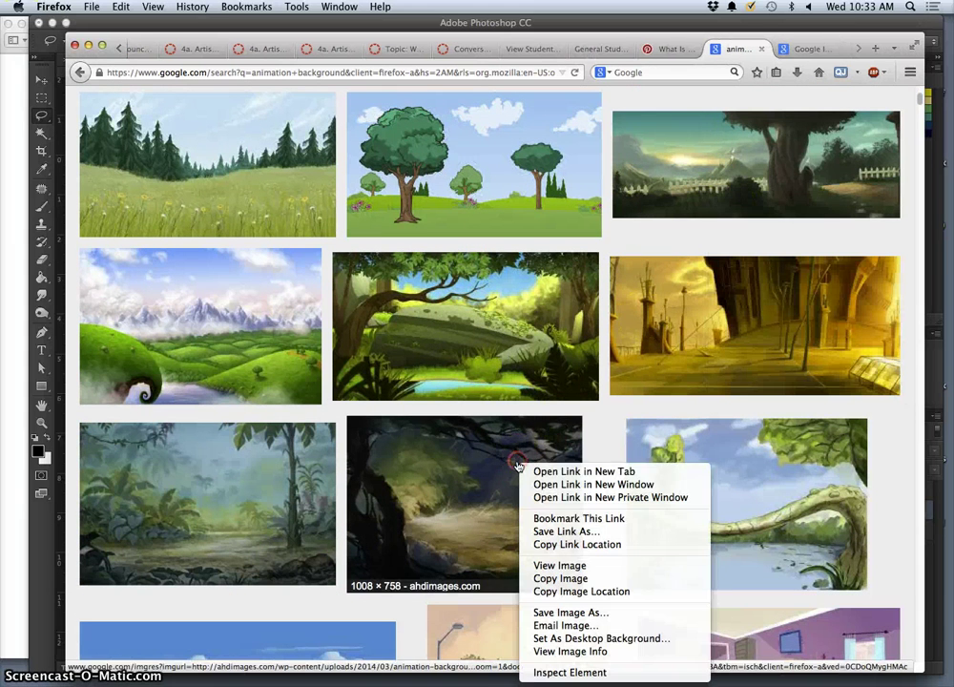
pyautogui.click(549, 472)
# Open the city street image with the tall yellow building from further down the results in a new tab.
pyautogui.scroll(-5, 563, 482)
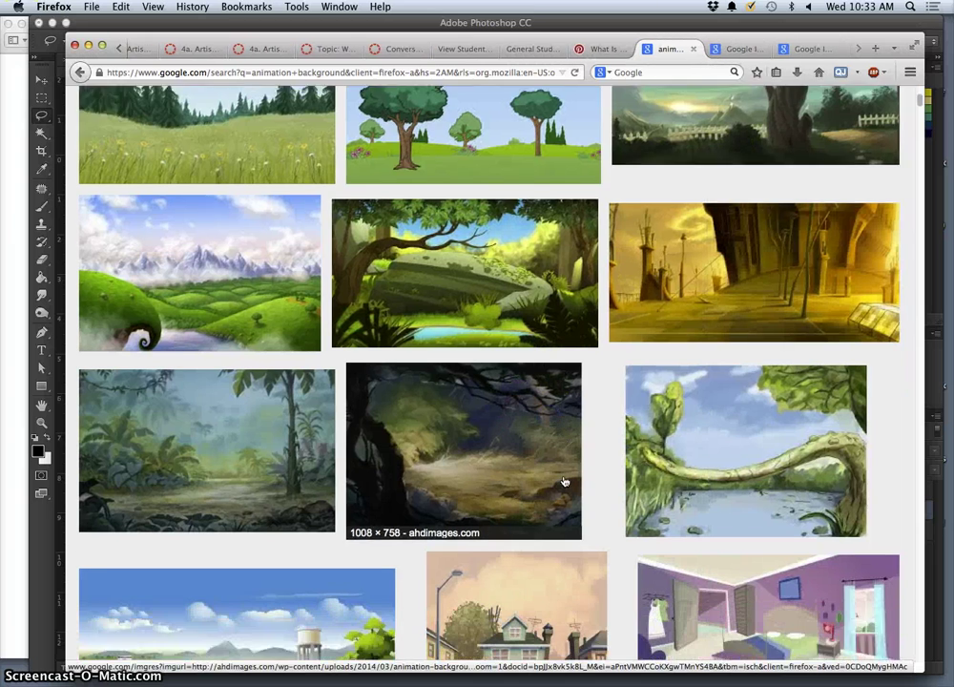
pyautogui.scroll(-2, 563, 482)
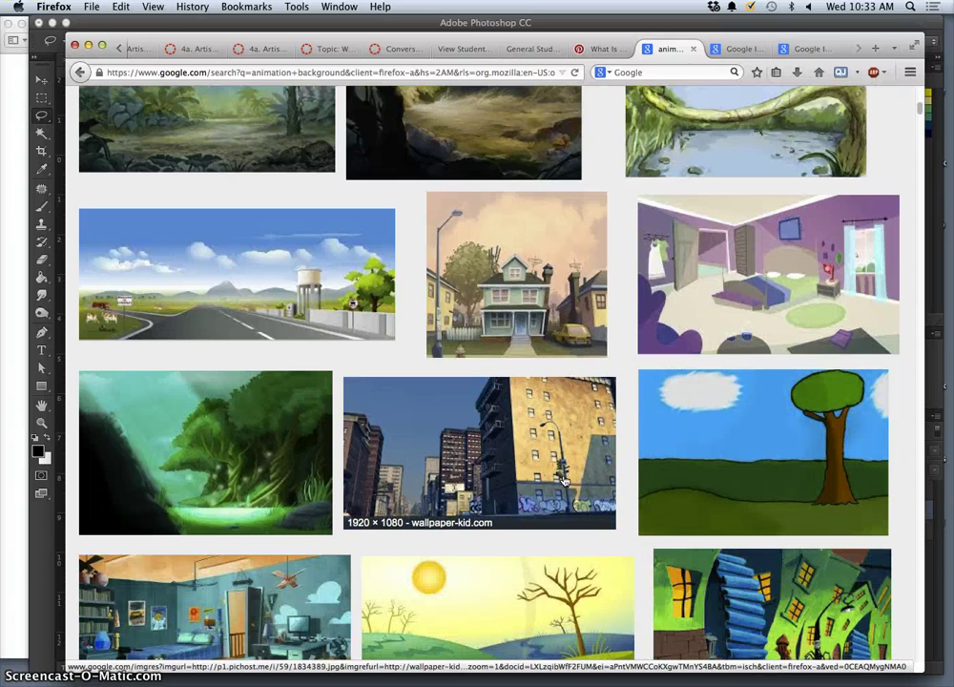
pyautogui.rightClick(515, 477)
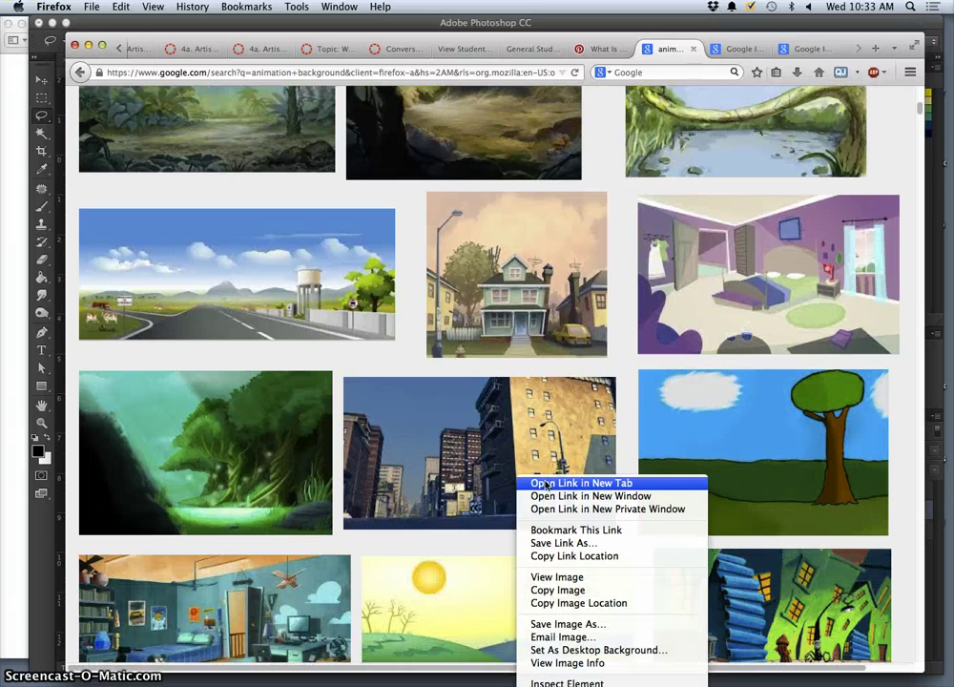
pyautogui.click(537, 482)
# Open the teal bedroom image in a new tab and bring up the tab with the tree-and-fence landscape.
pyautogui.scroll(-3, 615, 444)
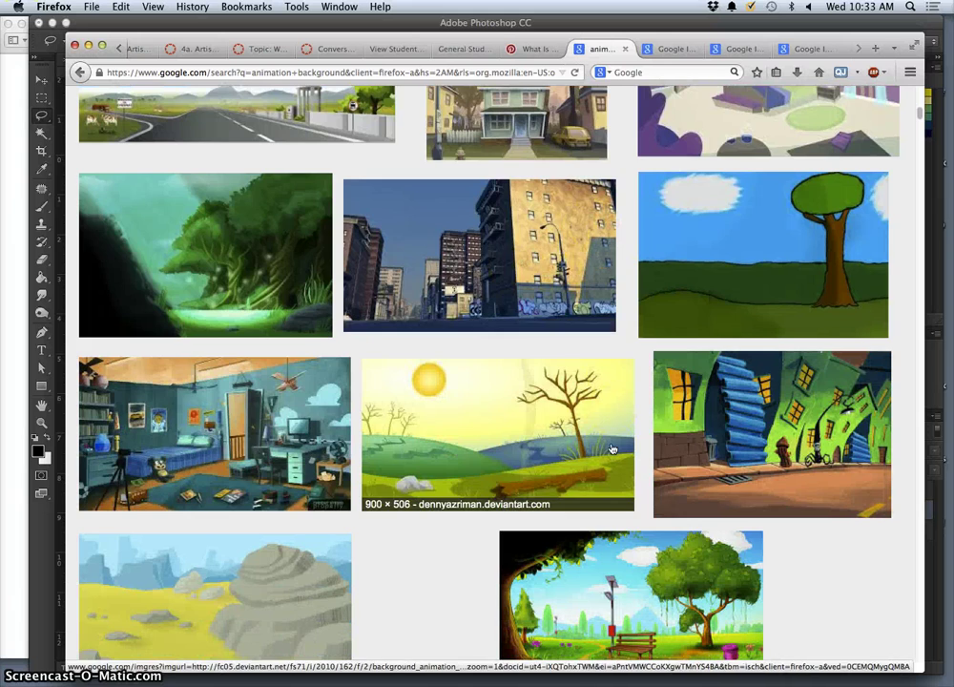
pyautogui.scroll(5, 611, 449)
pyautogui.scroll(2, 612, 449)
pyautogui.scroll(-7, 505, 449)
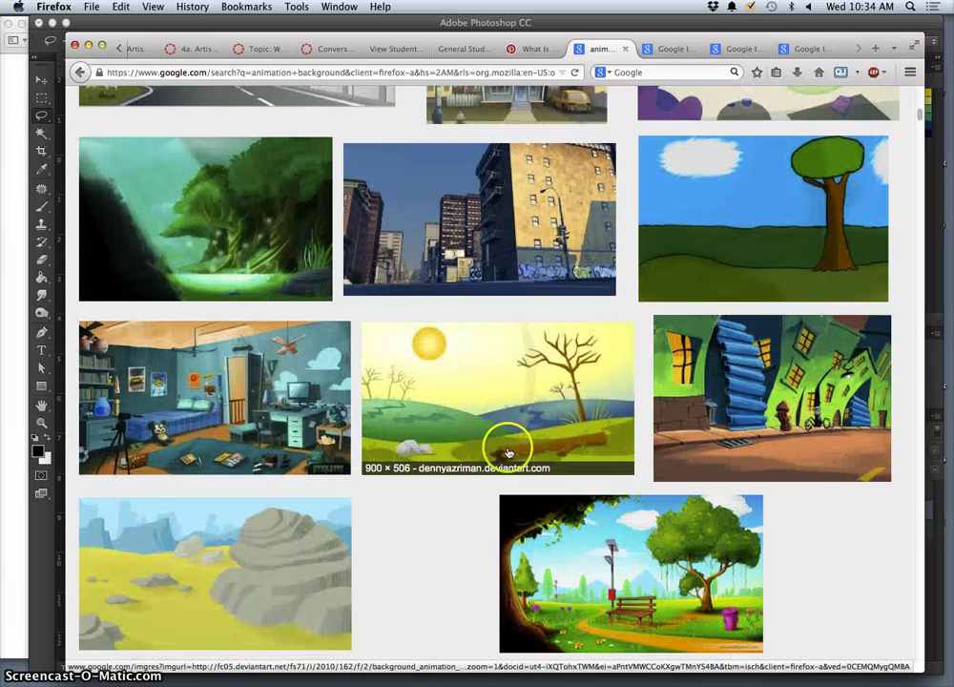
pyautogui.rightClick(250, 412)
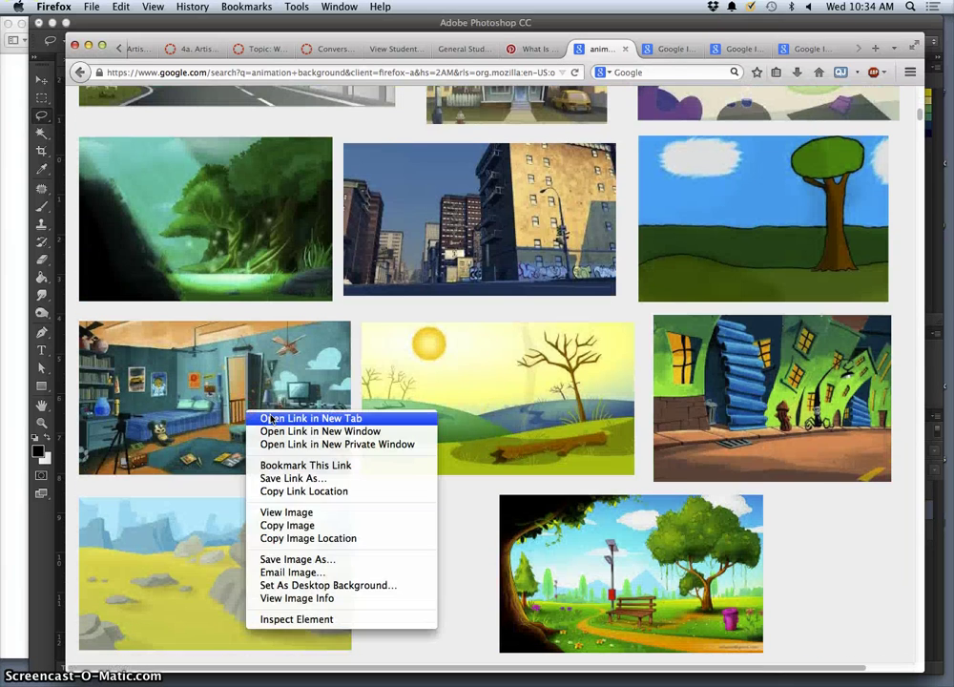
pyautogui.click(259, 417)
pyautogui.click(603, 49)
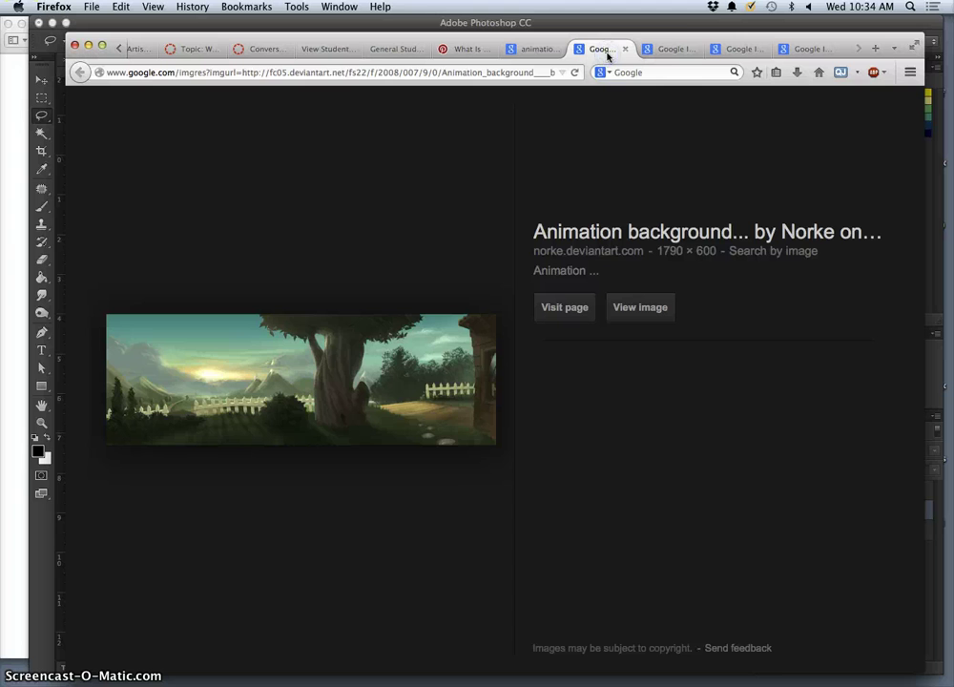
# Look through the opened forest clearing, city street and teal bedroom background images.
pyautogui.click(677, 50)
pyautogui.click(742, 49)
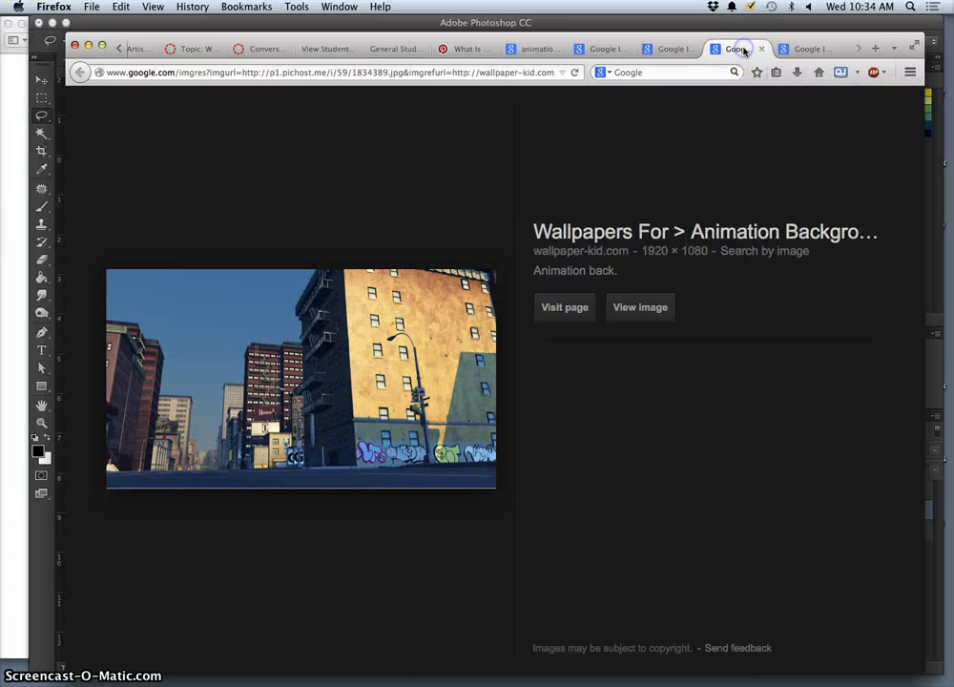
pyautogui.click(800, 50)
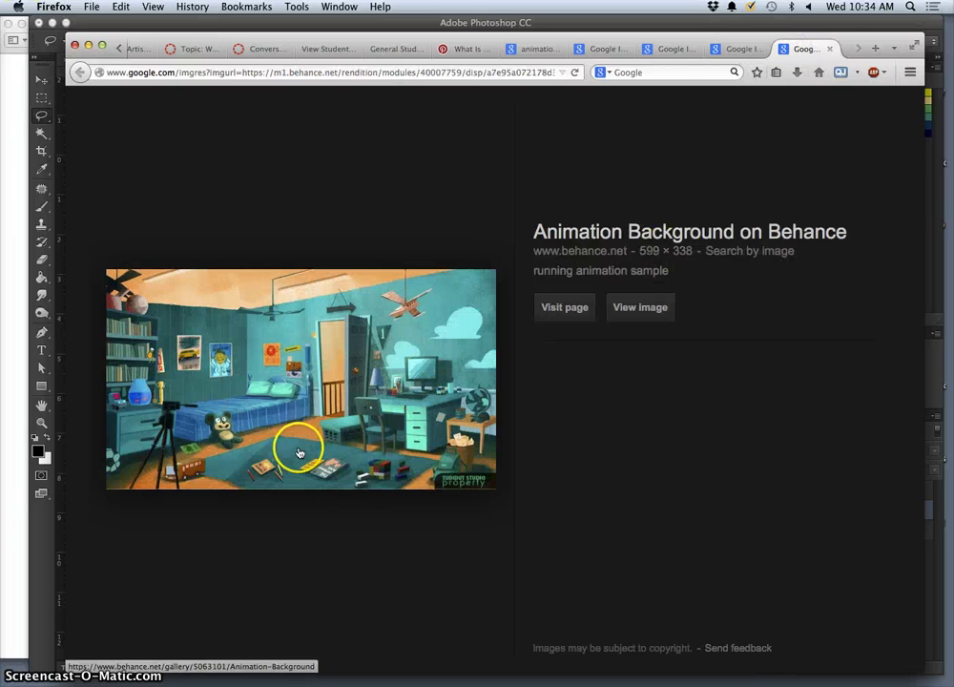
# Close the tabs with the teal bedroom, city street and forest clearing images, keeping the tree-and-fence landscape.
pyautogui.click(829, 50)
pyautogui.click(832, 48)
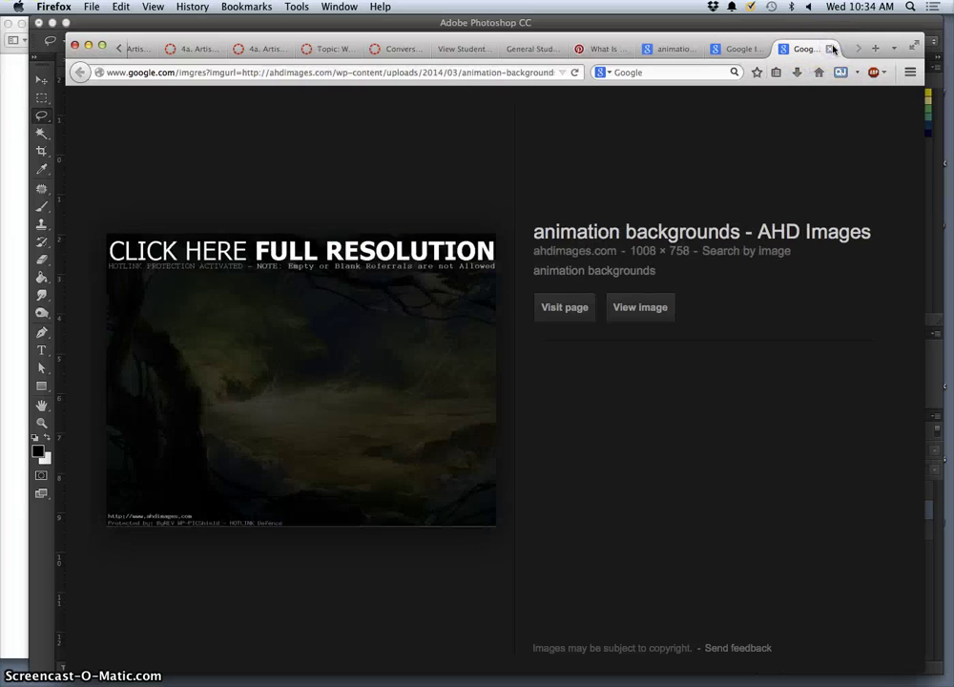
pyautogui.click(831, 48)
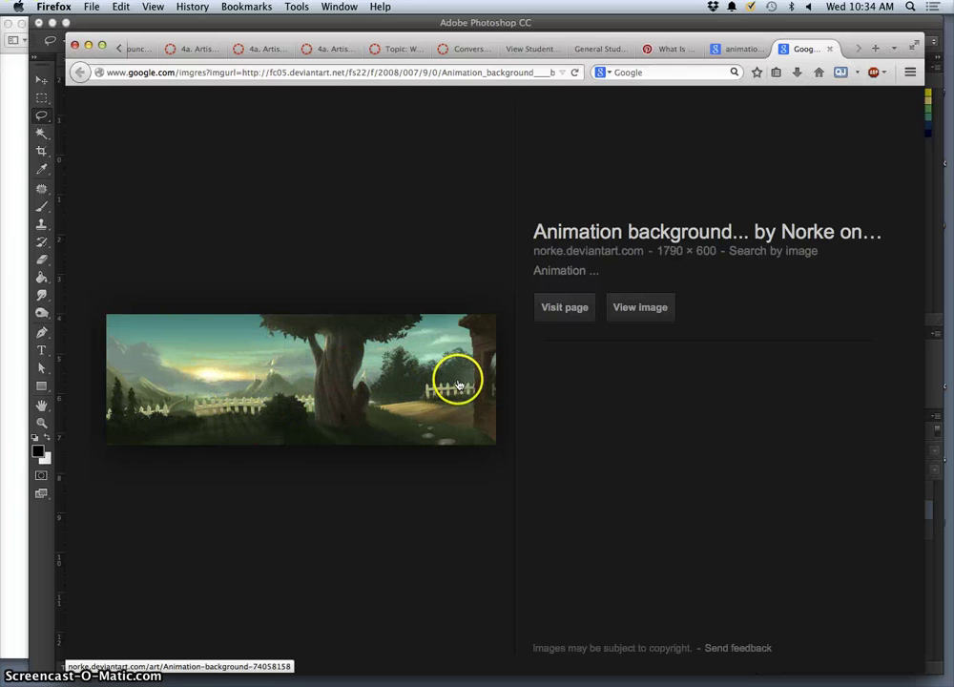
# Switch to Photoshop and toggle Layer 1 and Layer 2 to compare both square frames with the full landscape.
pyautogui.click(352, 21)
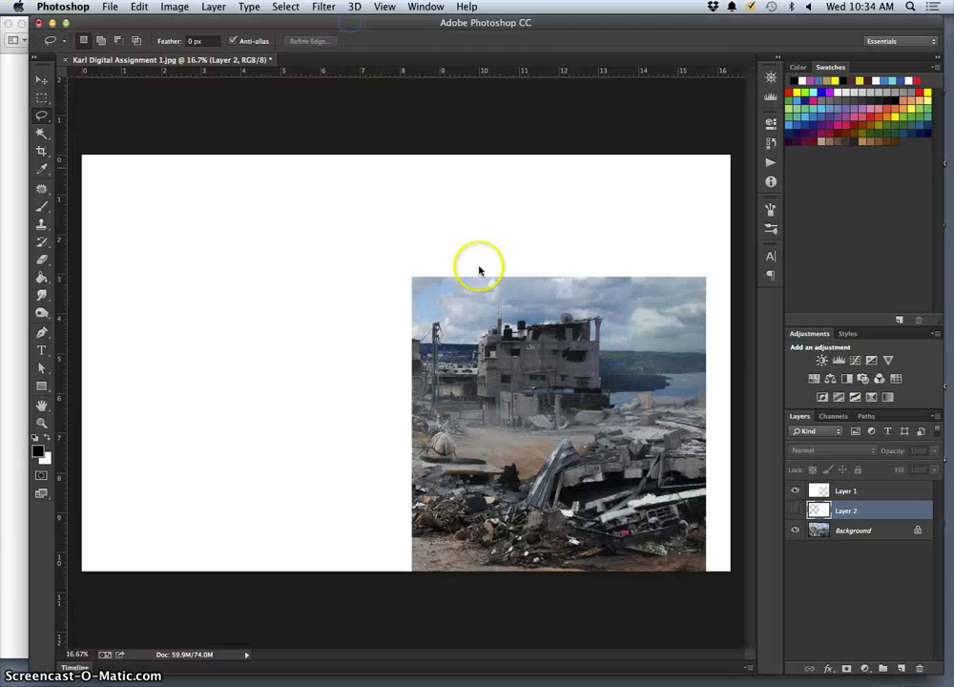
pyautogui.click(795, 491)
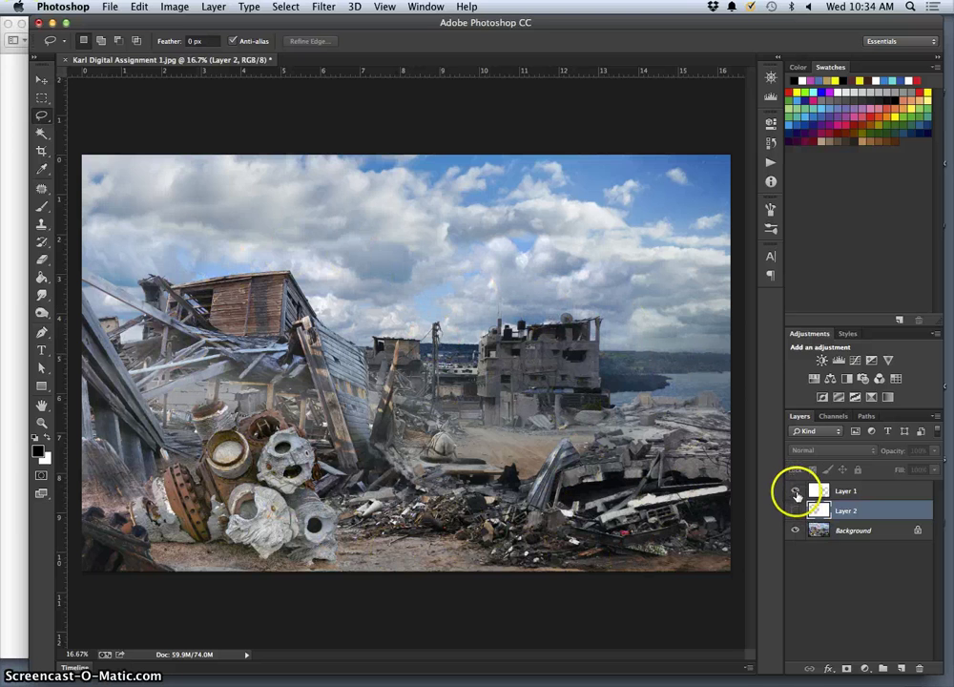
pyautogui.click(795, 492)
pyautogui.click(796, 510)
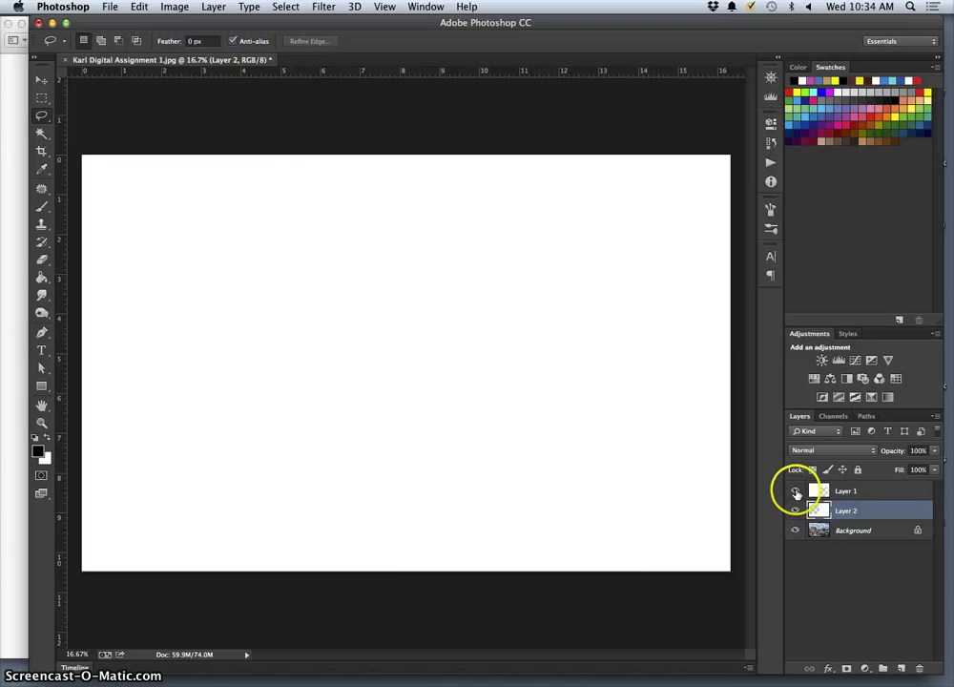
pyautogui.click(796, 491)
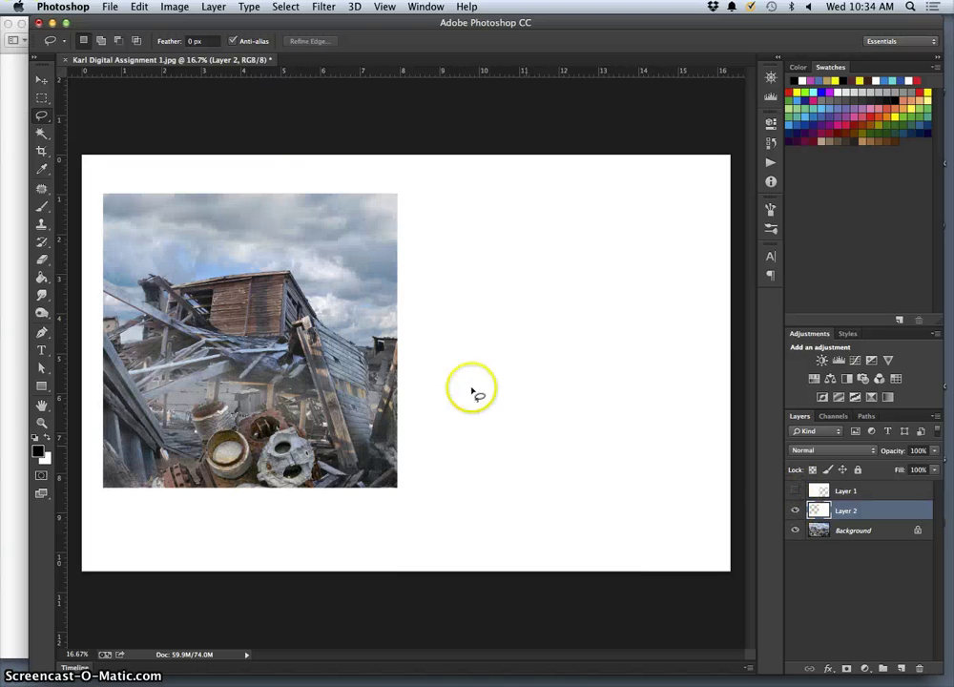
pyautogui.click(797, 490)
pyautogui.click(796, 509)
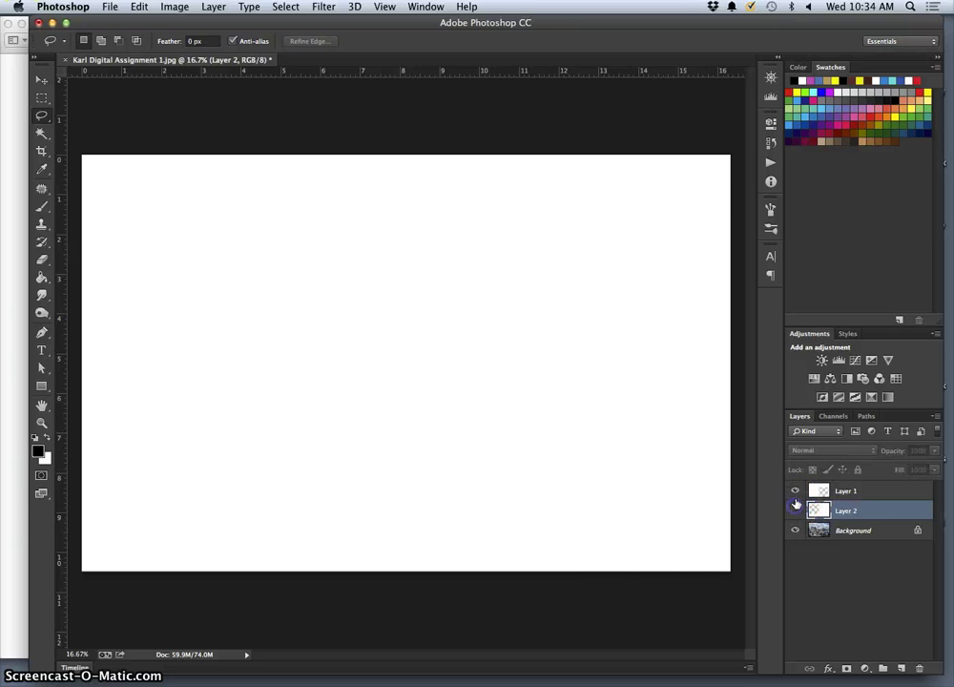
pyautogui.click(795, 492)
pyautogui.click(795, 516)
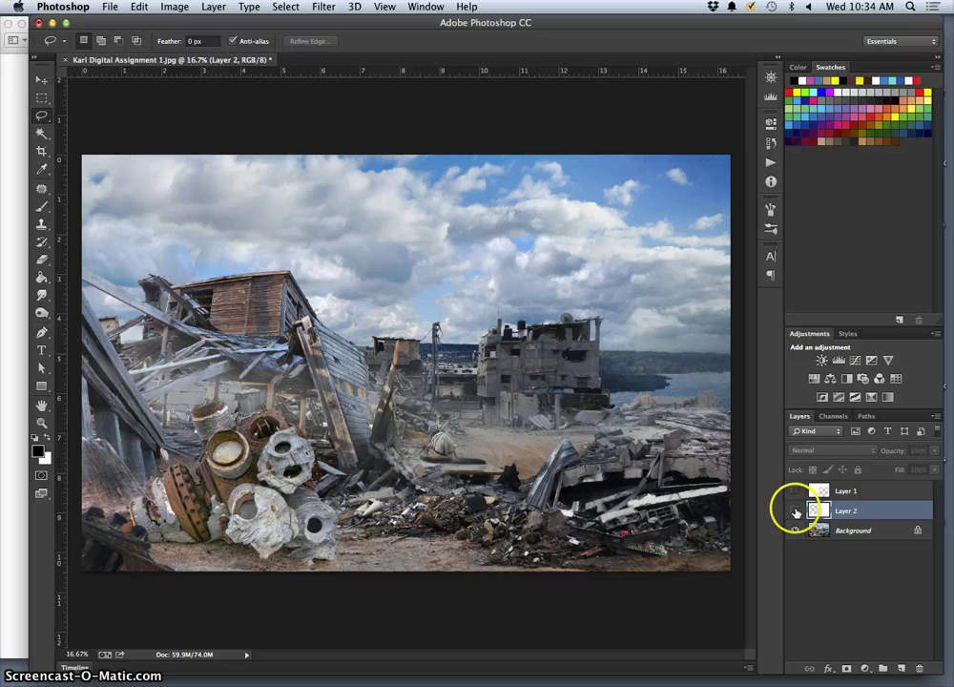
# Show Layer 2, select its square opening with the Magic Wand, and copy that area of the Background to a new layer.
pyautogui.click(797, 513)
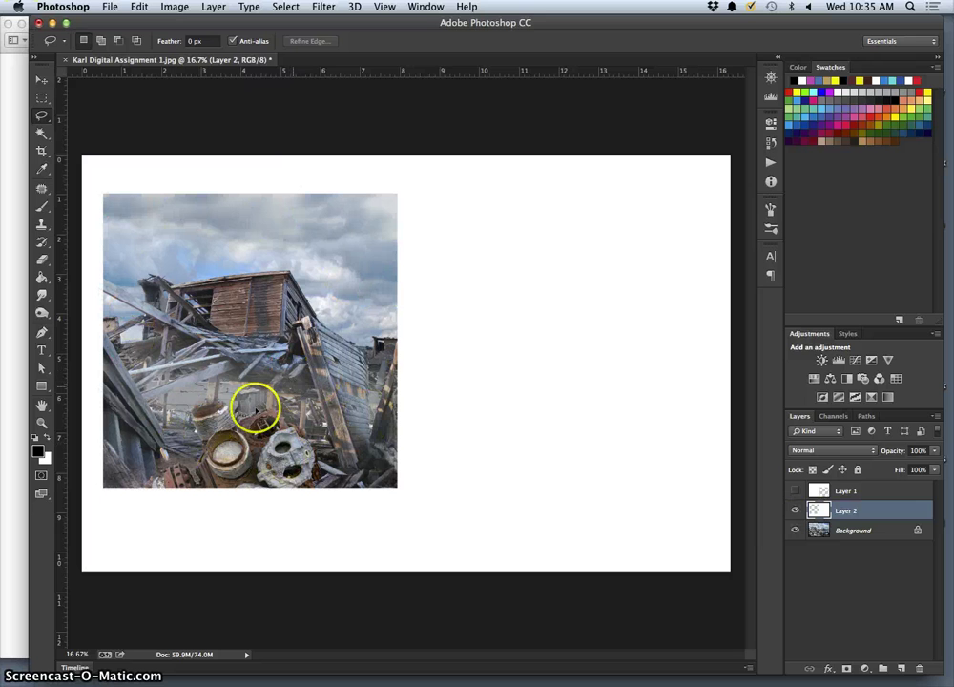
pyautogui.click(42, 134)
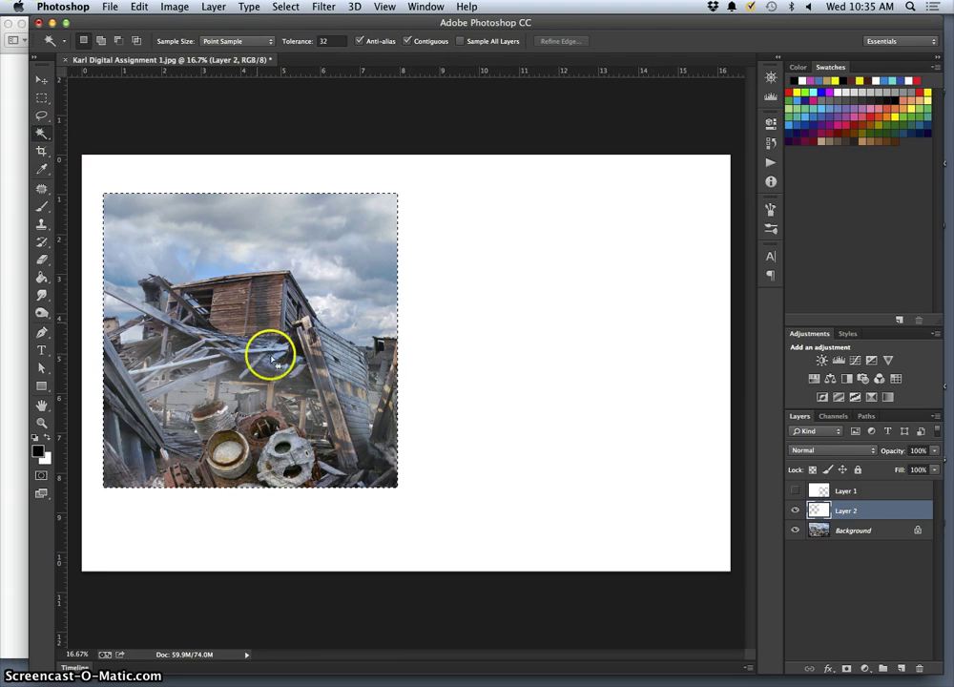
pyautogui.click(823, 534)
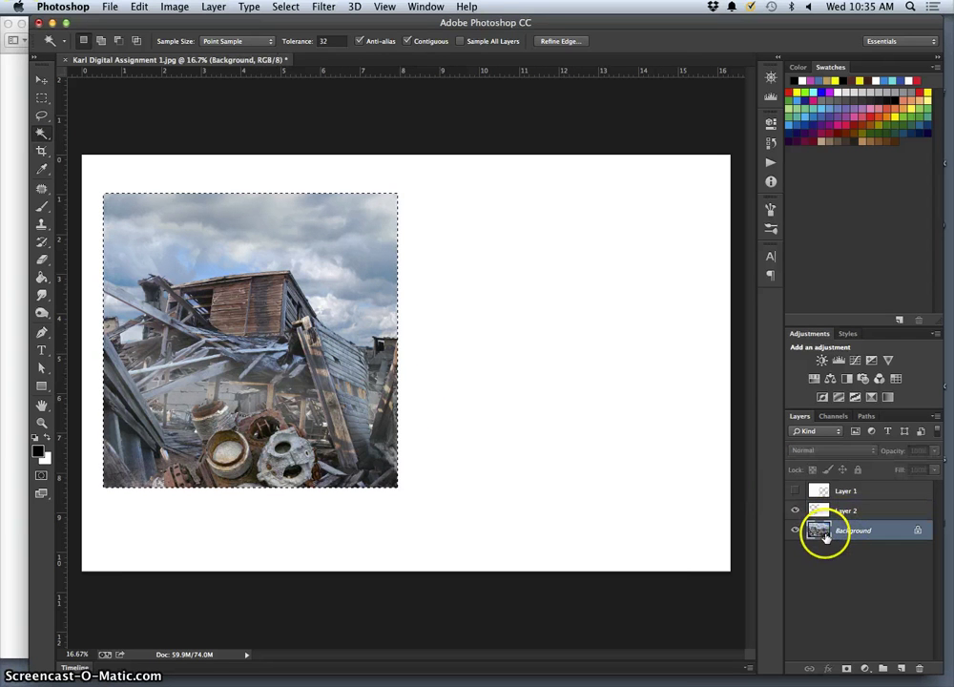
pyautogui.press('super+j')
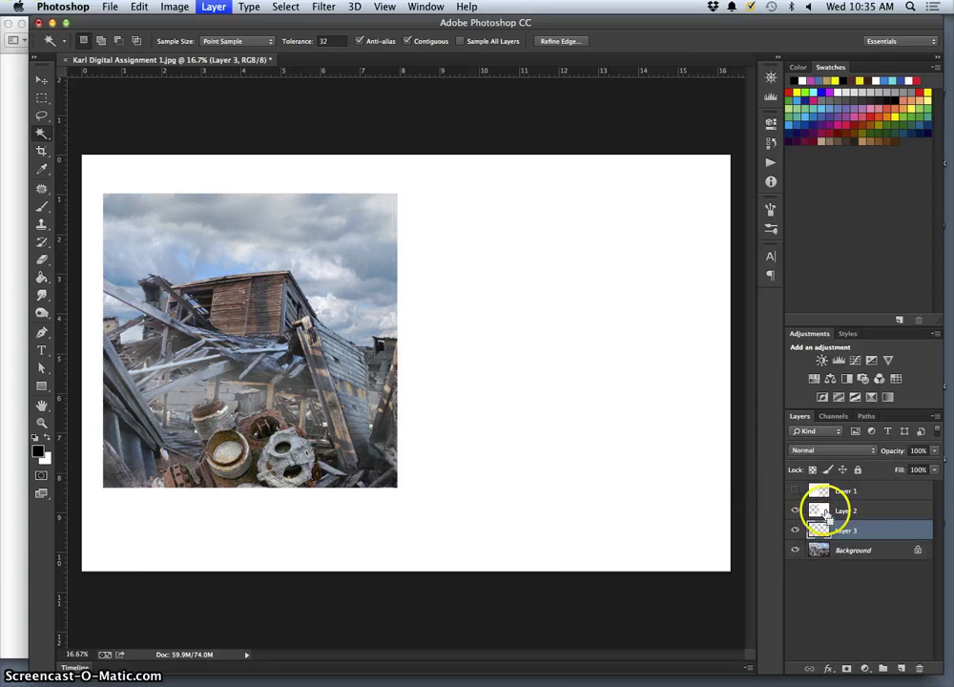
# Hide Layer 2 and the Background to view the copied square on its own, and return to showing only the Background.
pyautogui.click(795, 511)
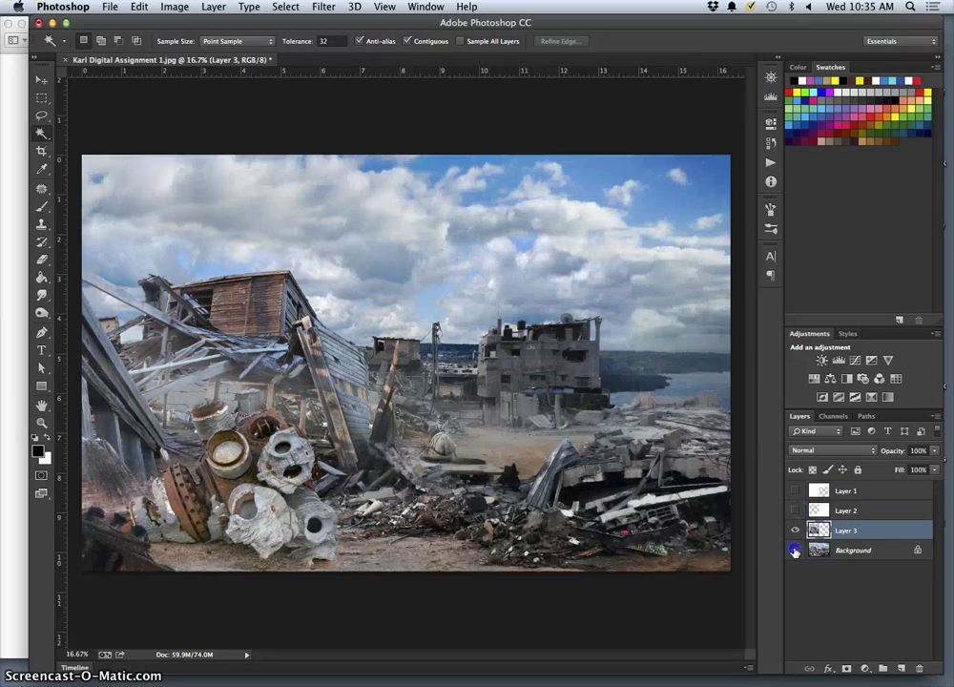
pyautogui.click(795, 549)
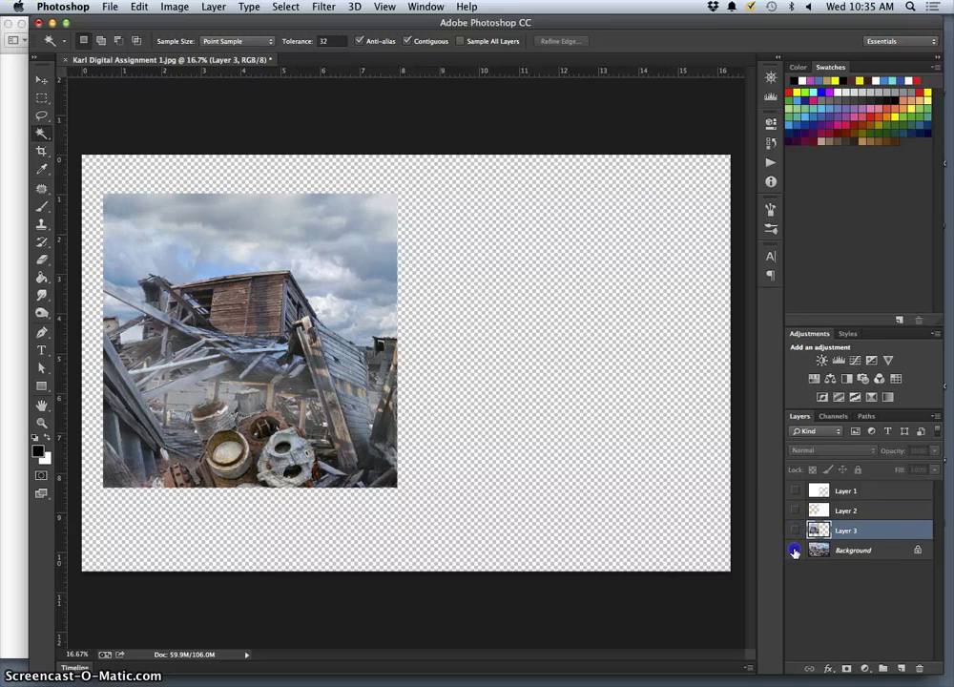
pyautogui.keyDown('alt'); pyautogui.click(795, 551); pyautogui.keyUp('alt')
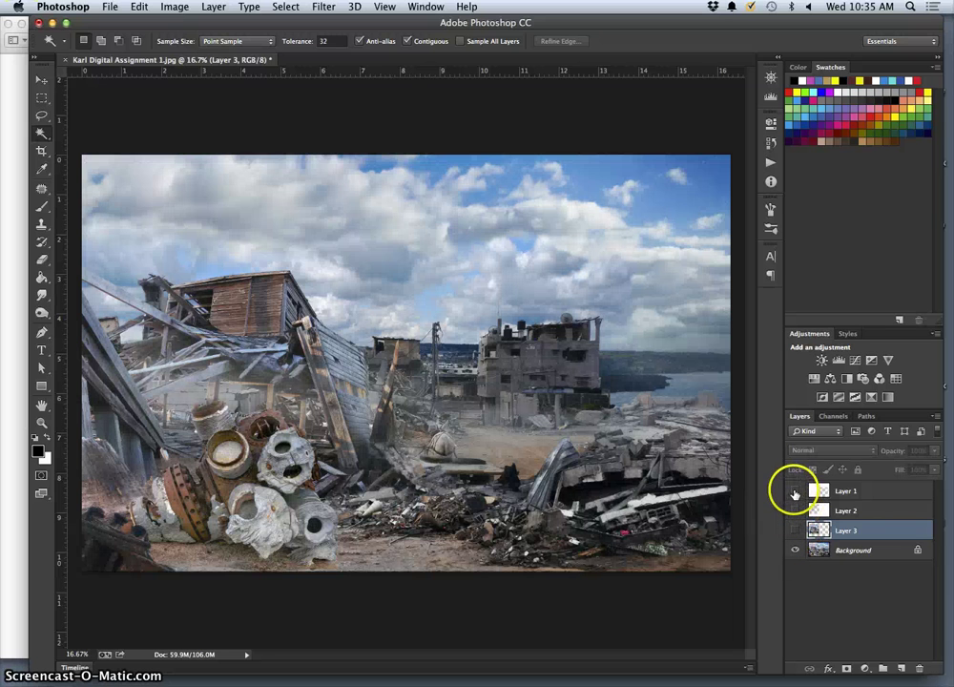
# Show Layer 1, select its square opening with the Magic Wand, and copy that area of the Background to a new layer.
pyautogui.click(795, 491)
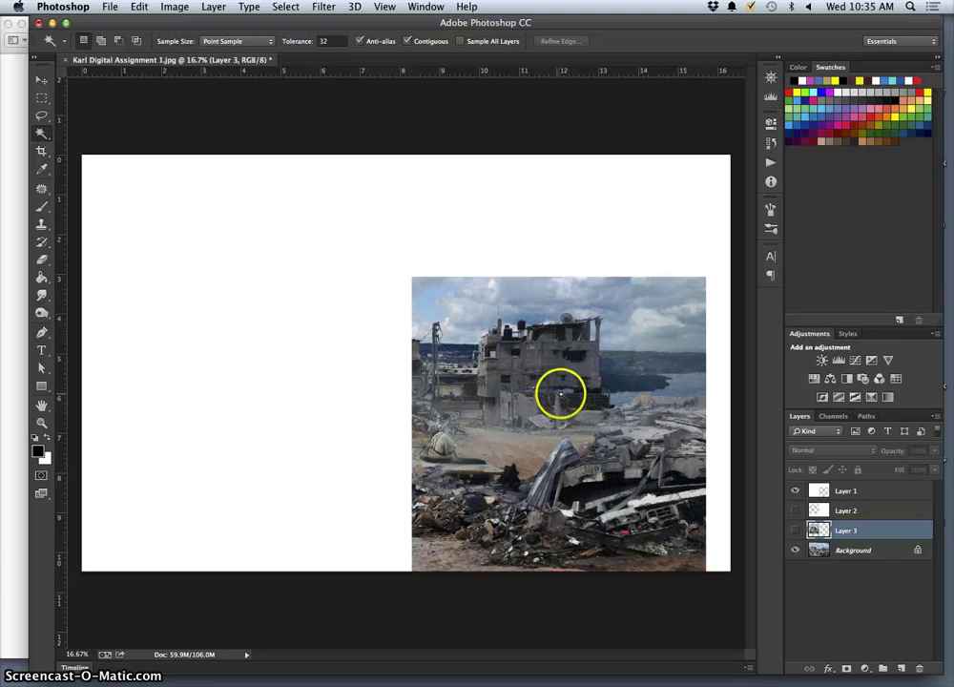
pyautogui.click(845, 491)
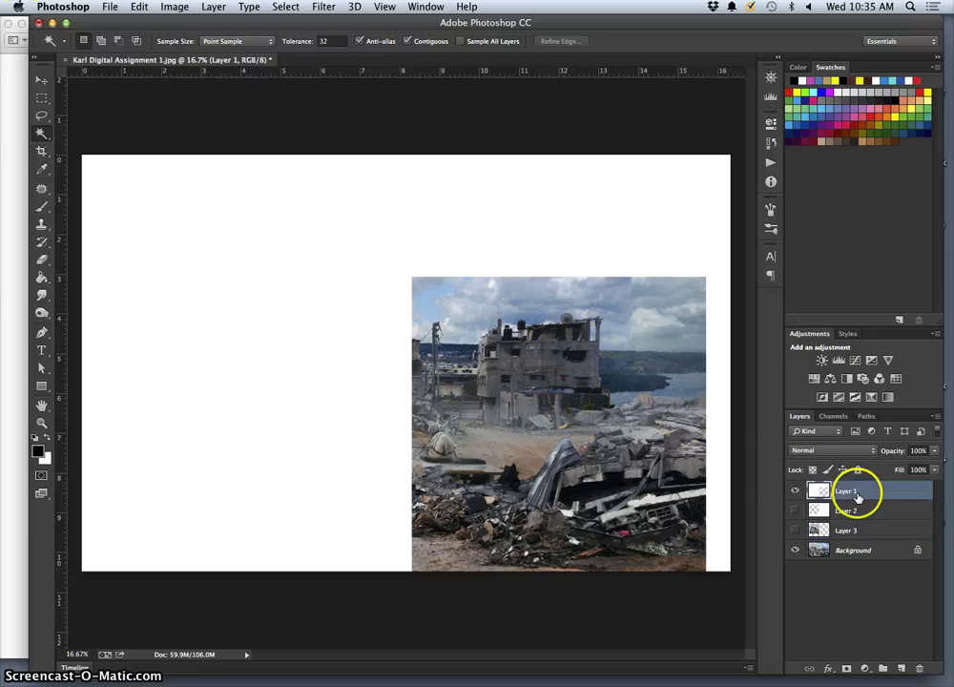
pyautogui.click(653, 477)
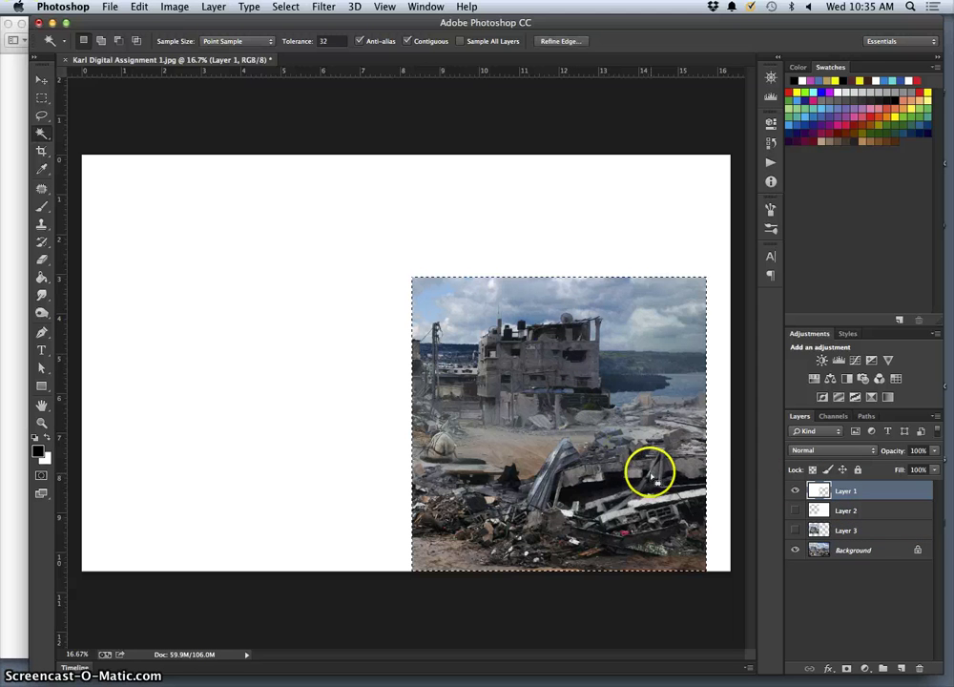
pyautogui.click(844, 552)
pyautogui.press('super+j')
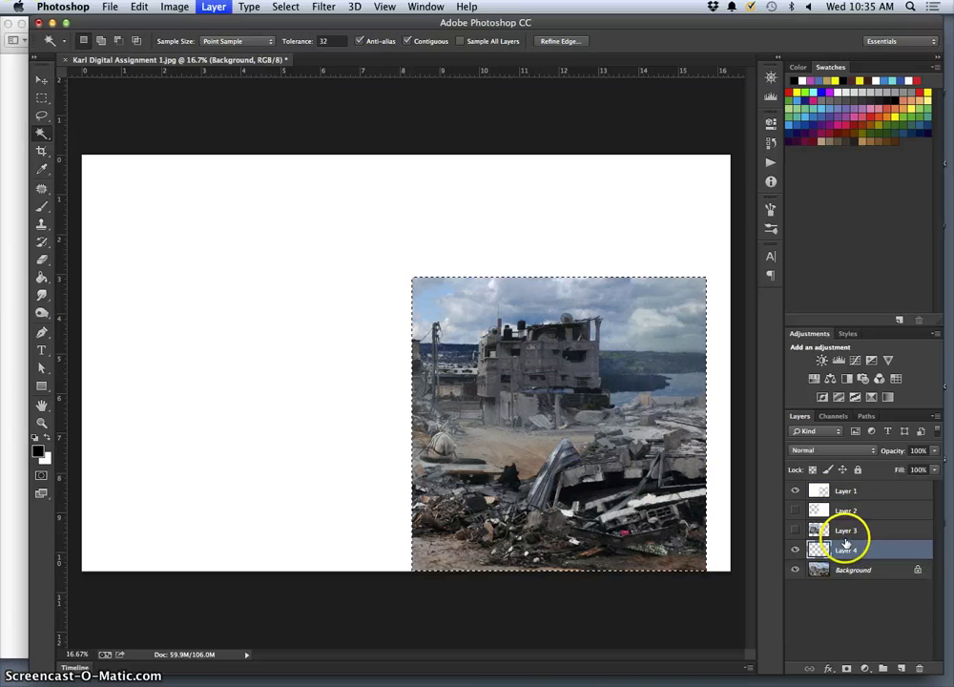
# Hide Layer 1 and show Layers 3 and 4 without the Background to view both copied squares, and show the Background again.
pyautogui.click(795, 490)
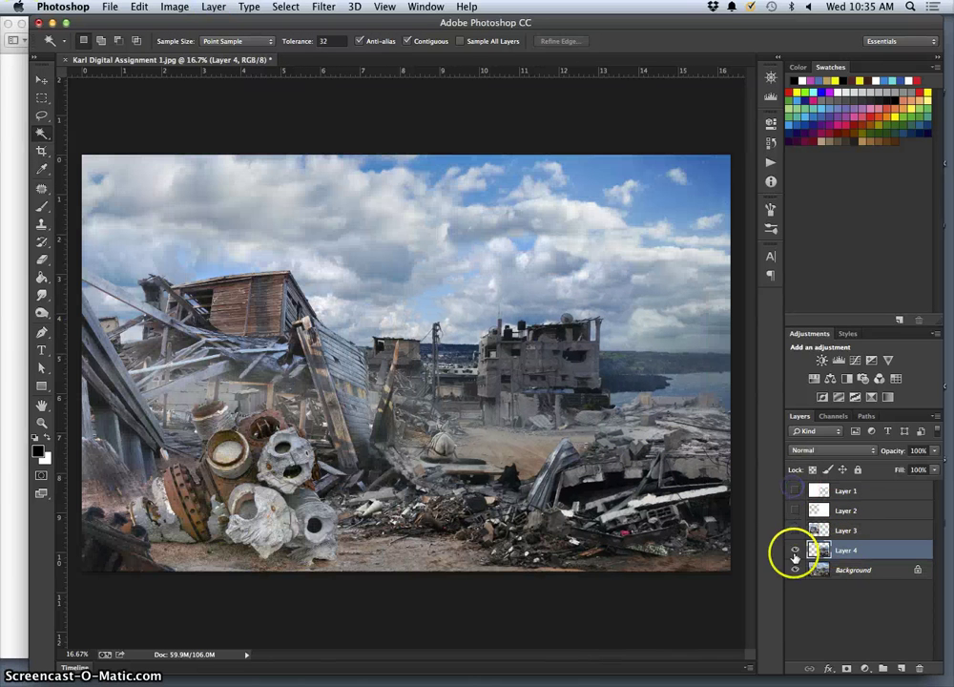
pyautogui.click(793, 550)
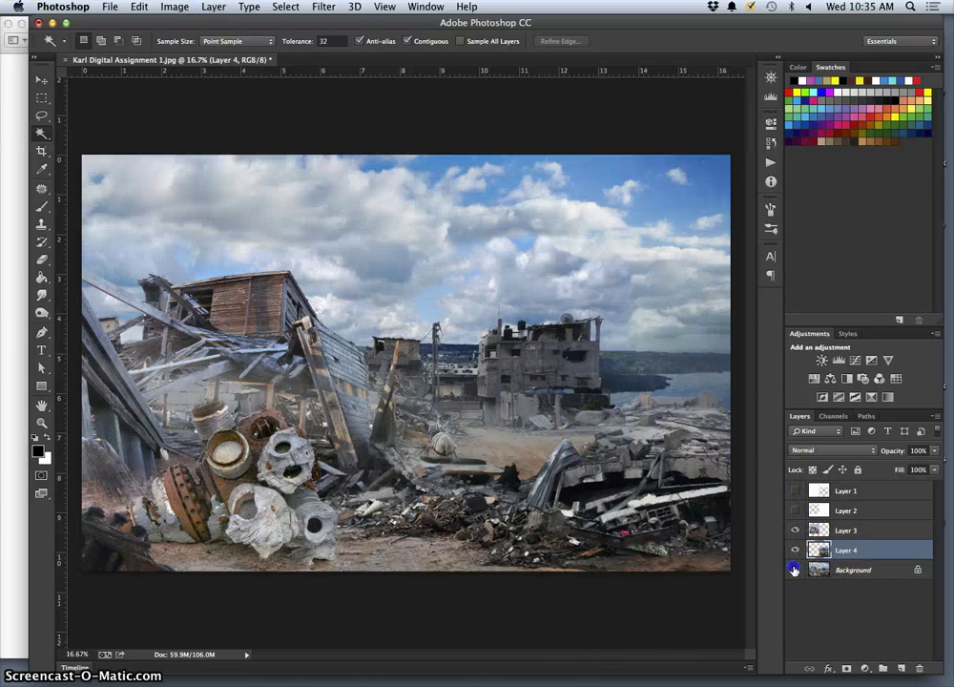
pyautogui.click(794, 569)
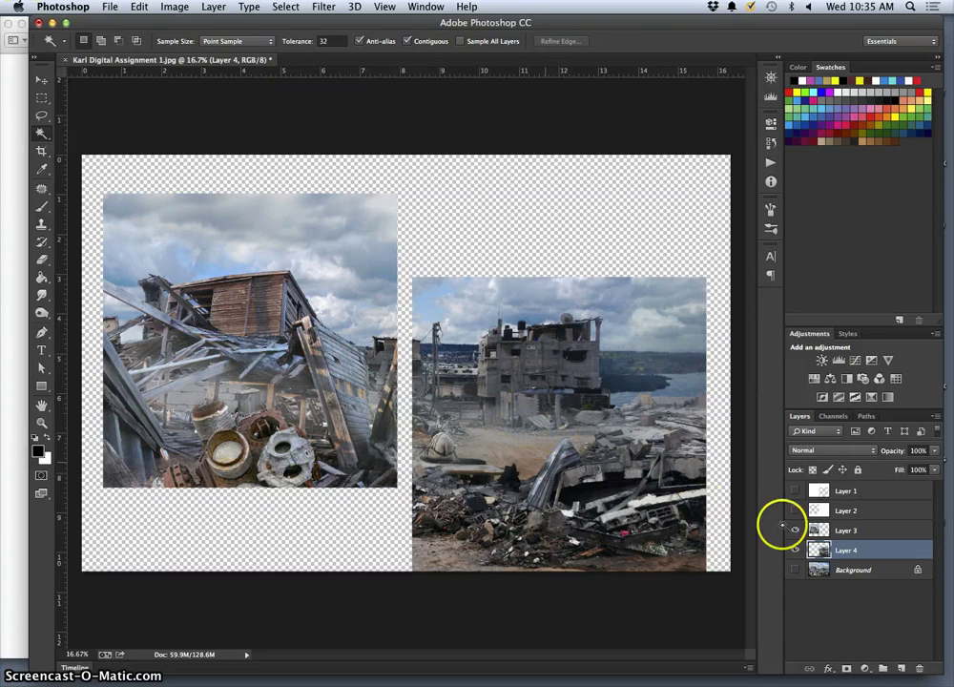
pyautogui.click(794, 569)
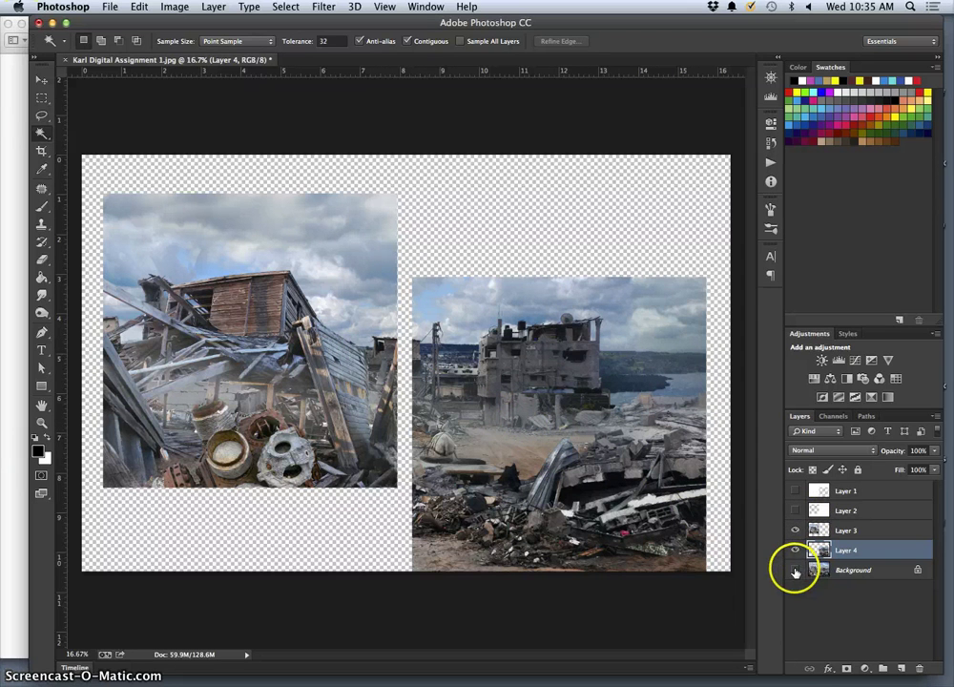
# Show Layer 2, select its square opening with the Magic Wand, and make the Background the active layer.
pyautogui.click(795, 510)
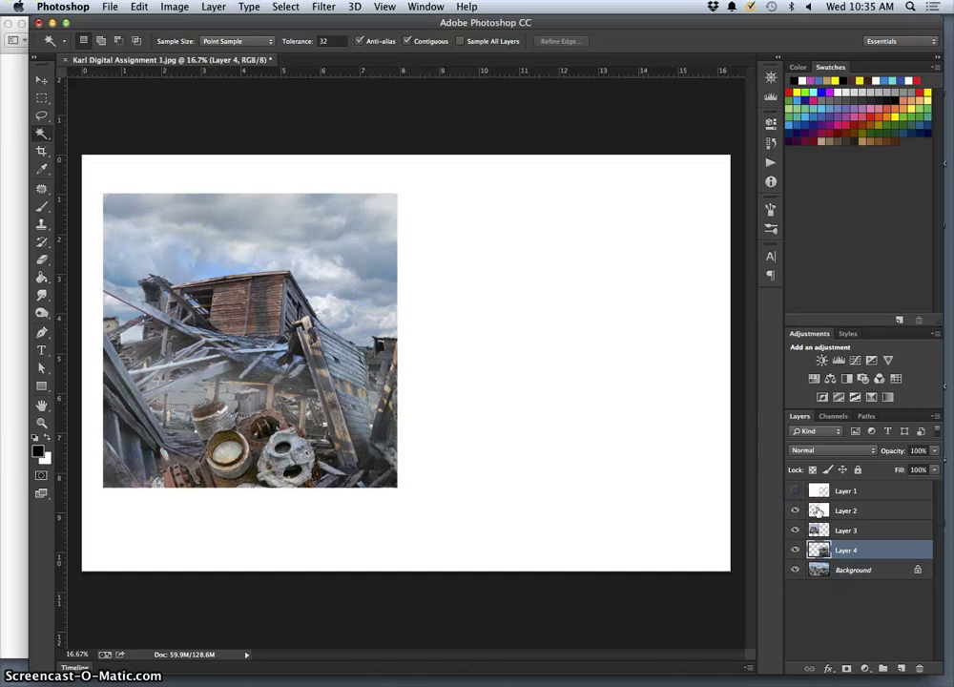
pyautogui.click(808, 513)
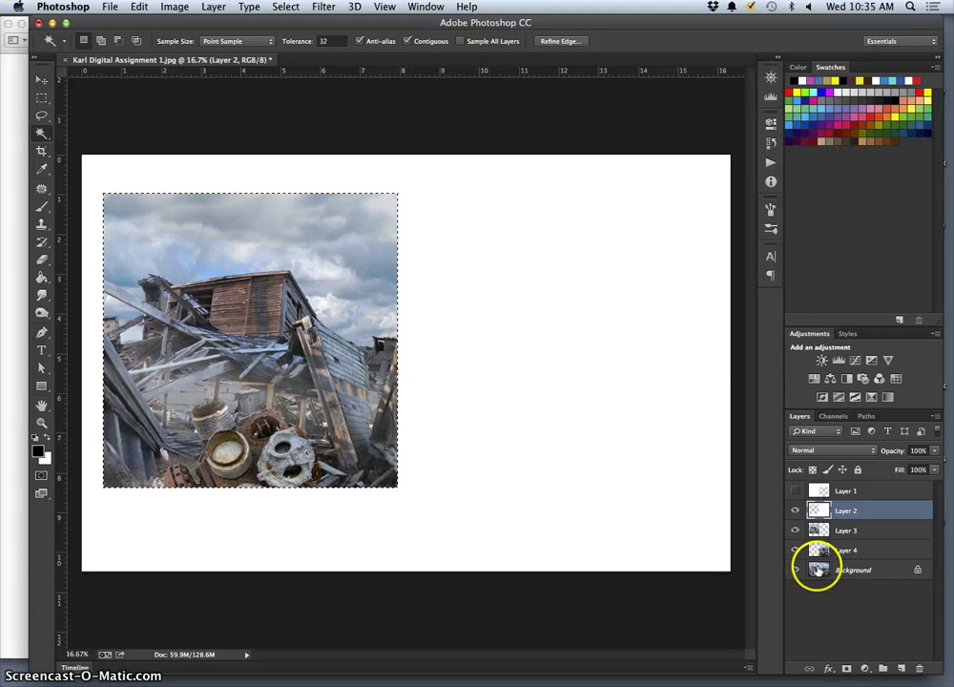
pyautogui.click(810, 568)
# Hide Layer 2, show Layer 1 at 47% opacity, and make the Background the active layer.
pyautogui.click(795, 511)
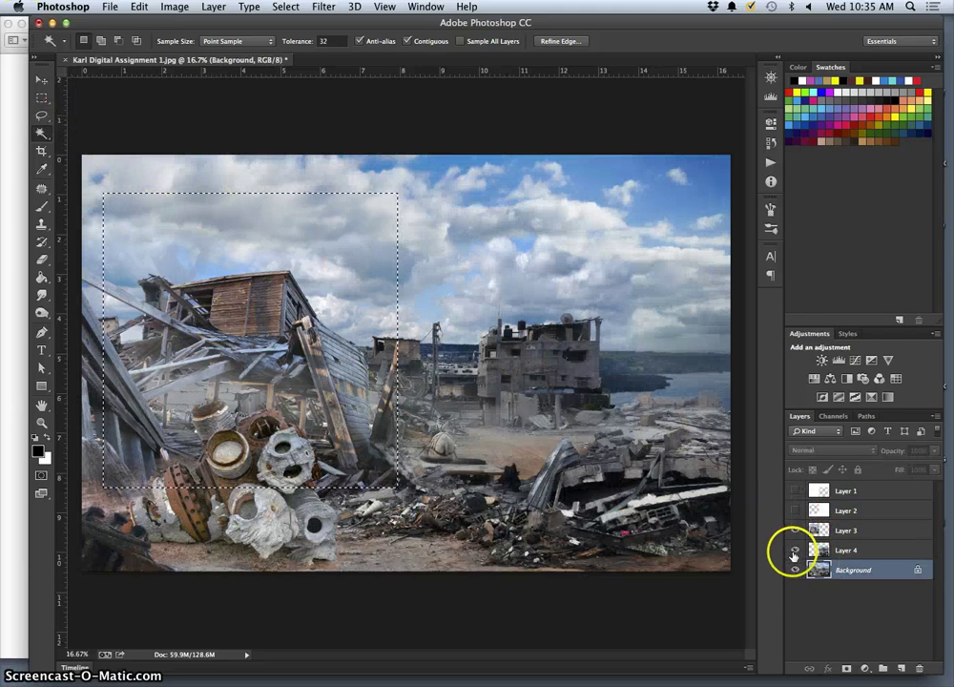
pyautogui.click(794, 490)
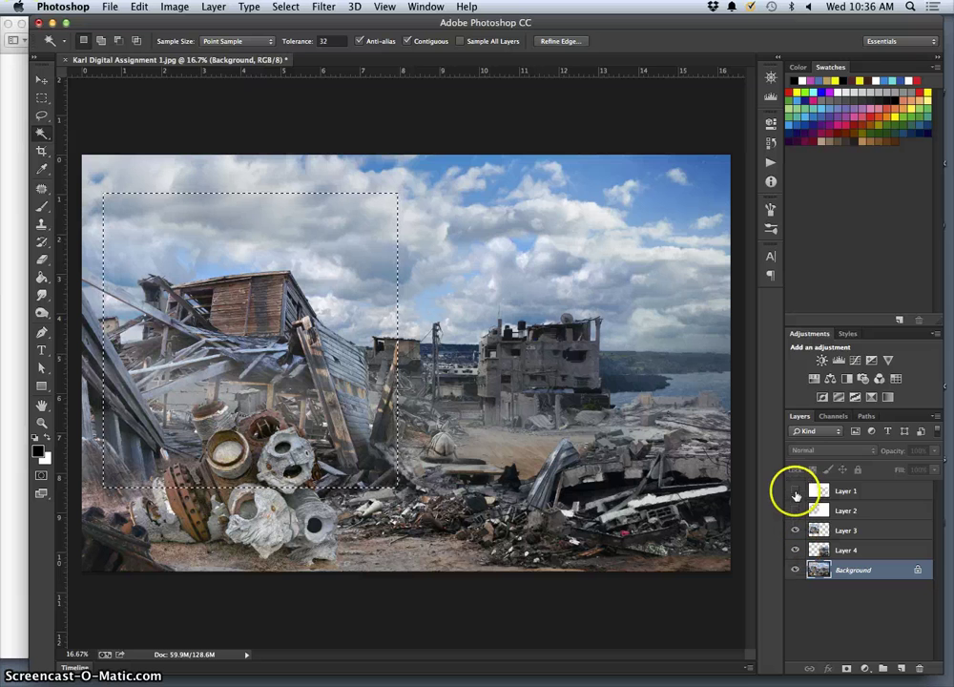
pyautogui.click(870, 493)
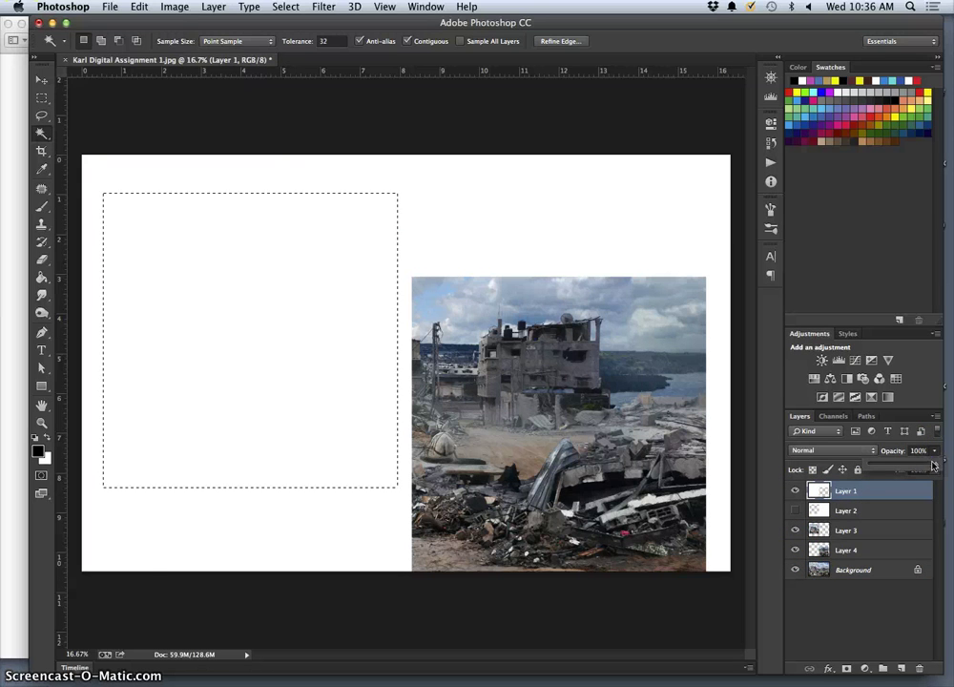
pyautogui.moveTo(933, 449); pyautogui.dragTo(910, 465)
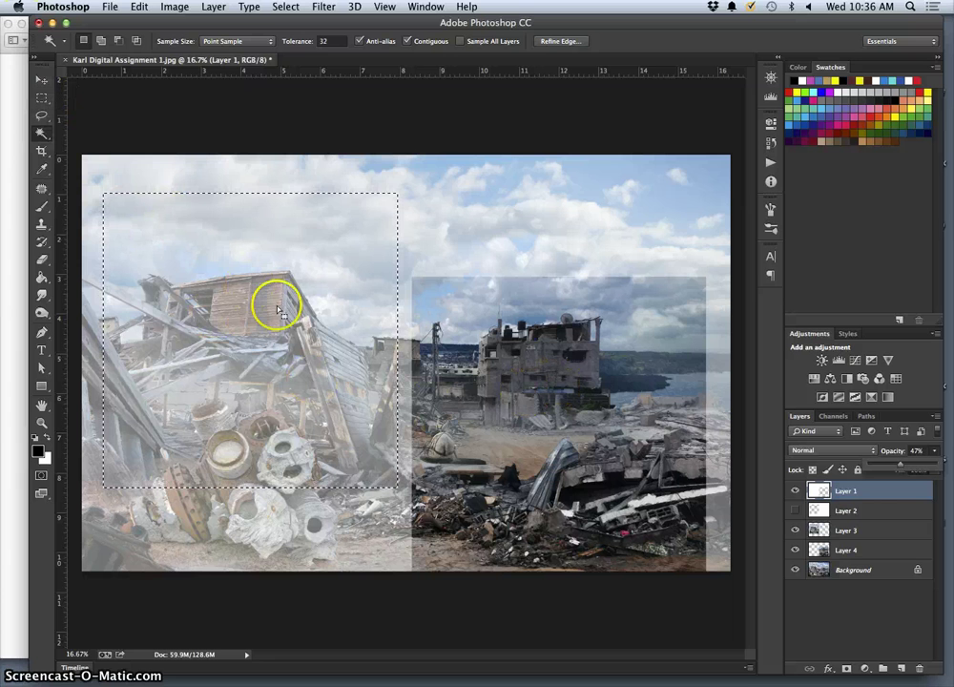
pyautogui.click(854, 569)
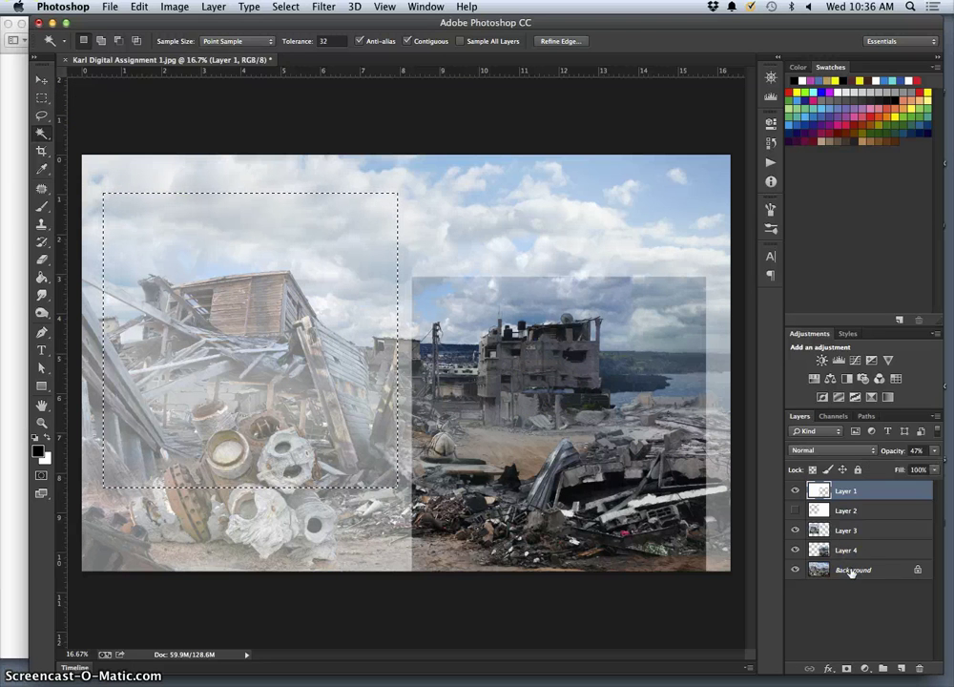
# Clear the square selection, and step back and forth through the deselection and Layer 1's opacity change.
pyautogui.press('super+d')
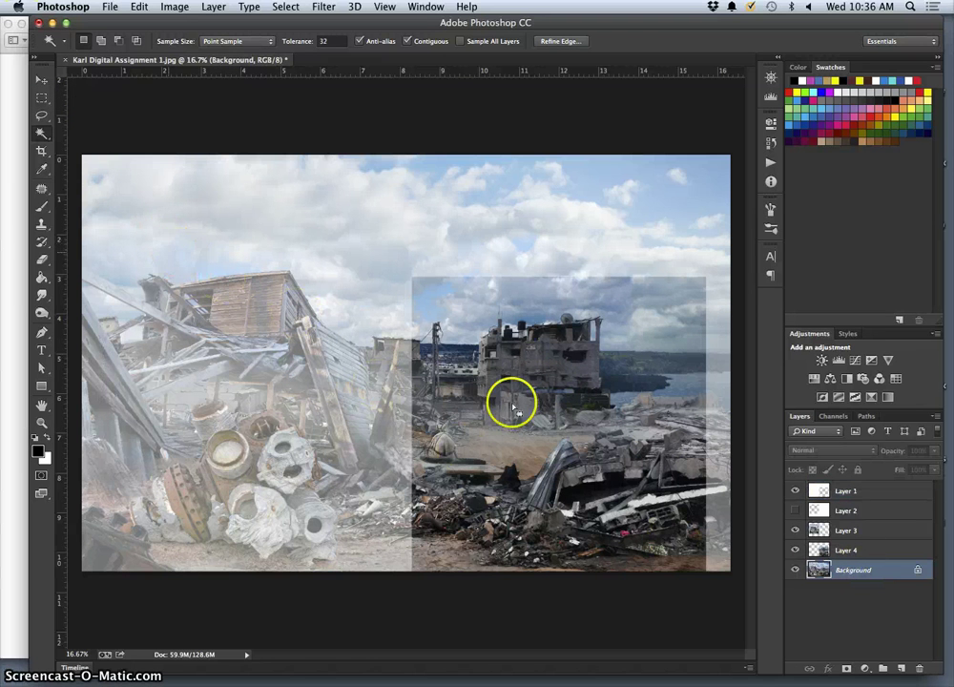
pyautogui.press('super+z')
pyautogui.press('super+z')
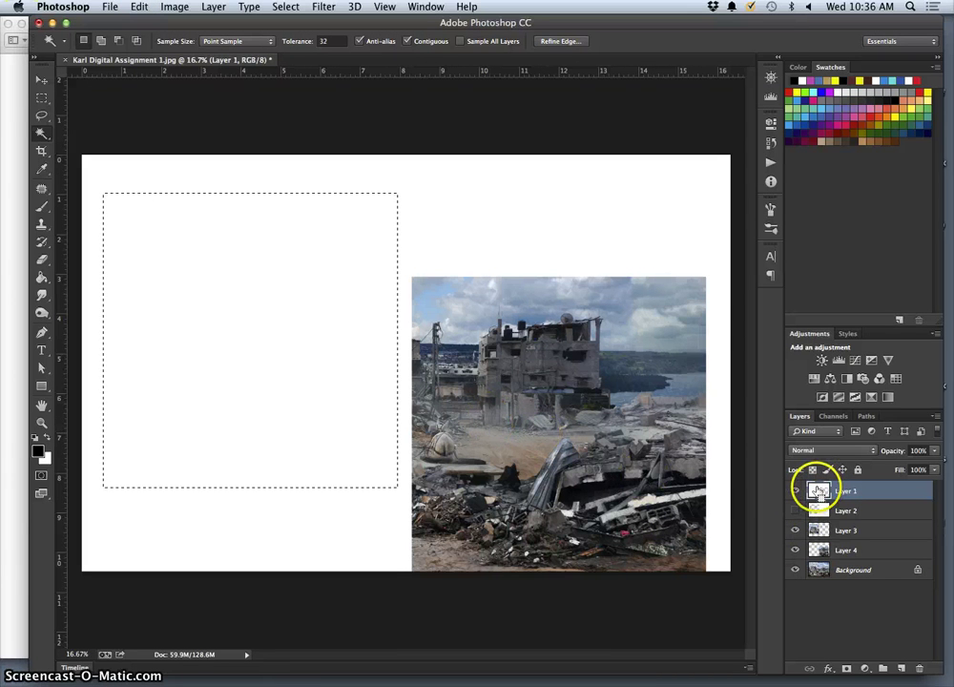
pyautogui.press('super+z')
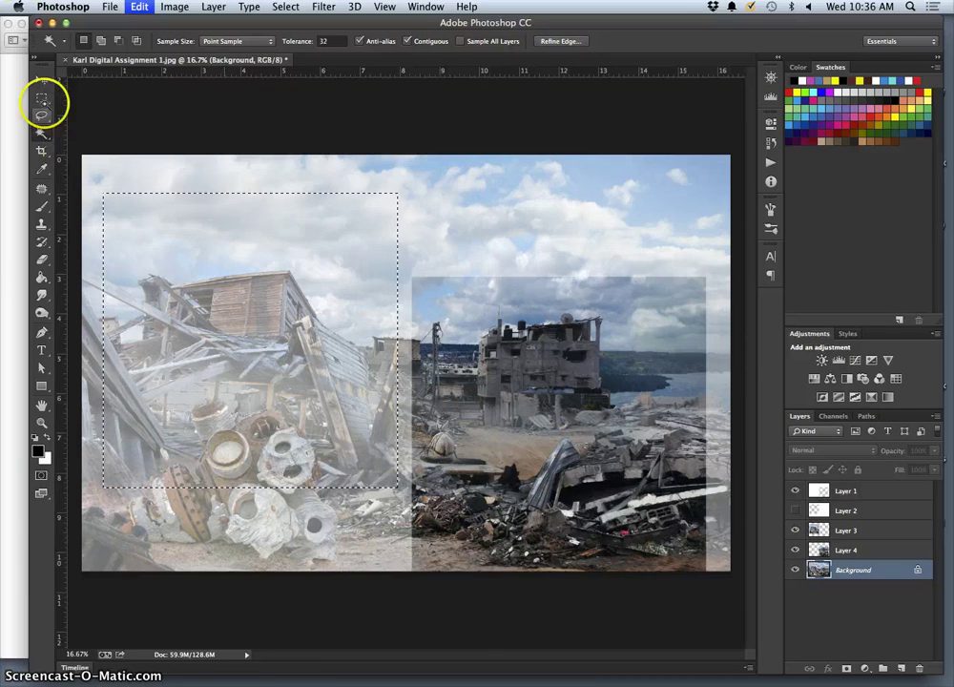
# Shift the square selection slightly right and down without moving pixels, and copy that area of the Background to a new layer.
pyautogui.click(42, 98)
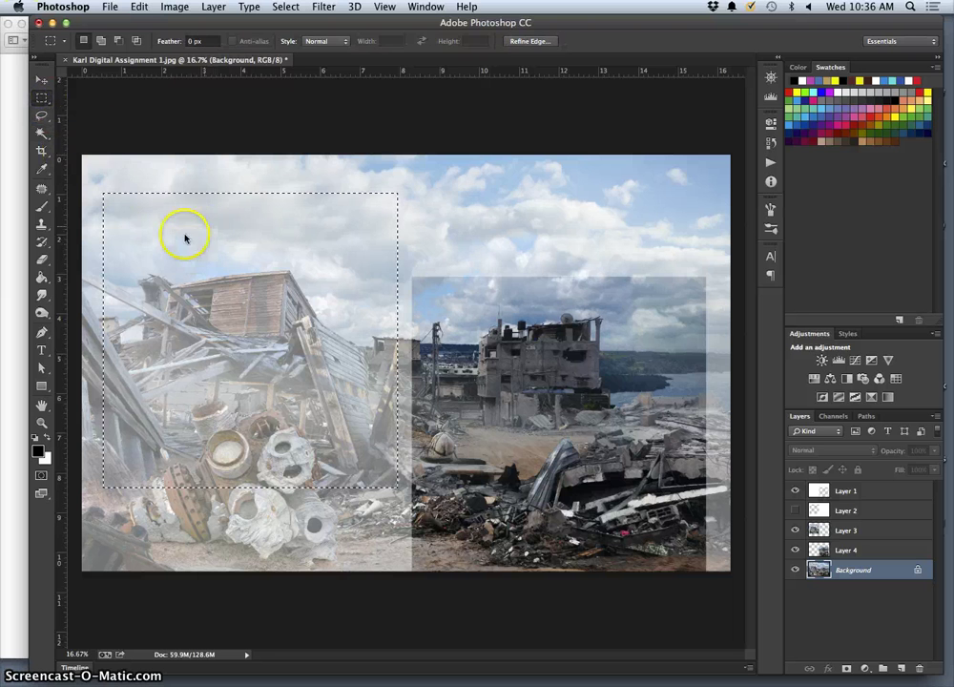
pyautogui.click(42, 116)
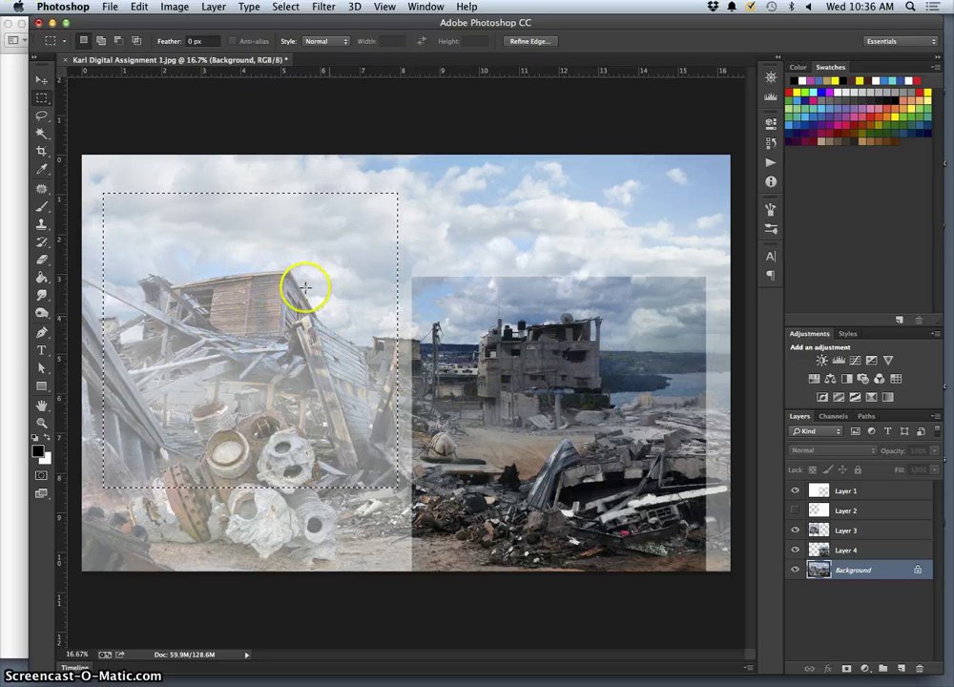
pyautogui.moveTo(306, 298); pyautogui.dragTo(319, 310)
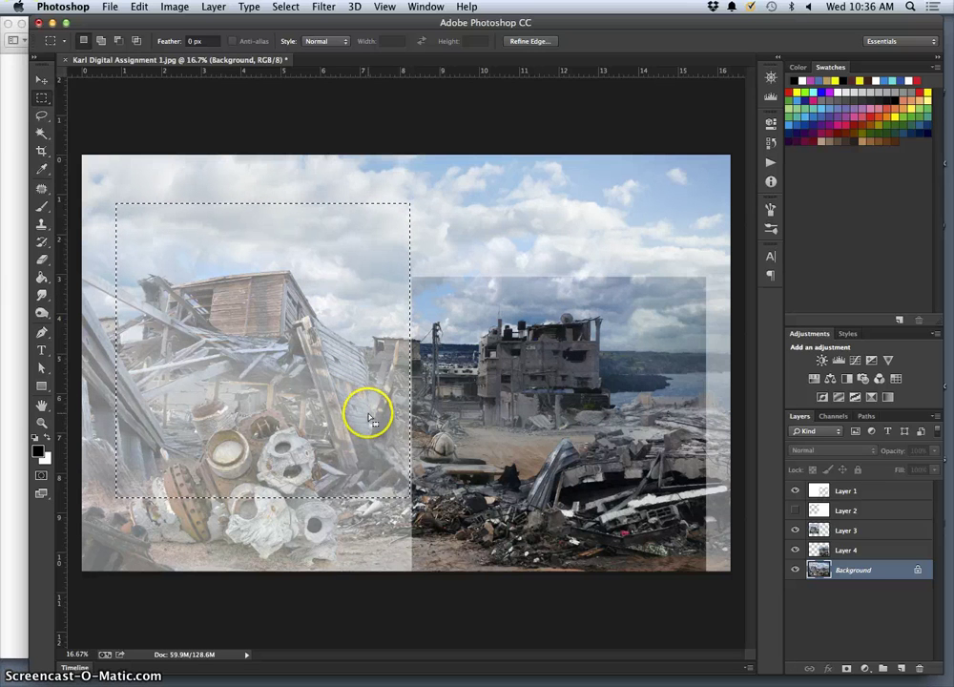
pyautogui.press('super+j')
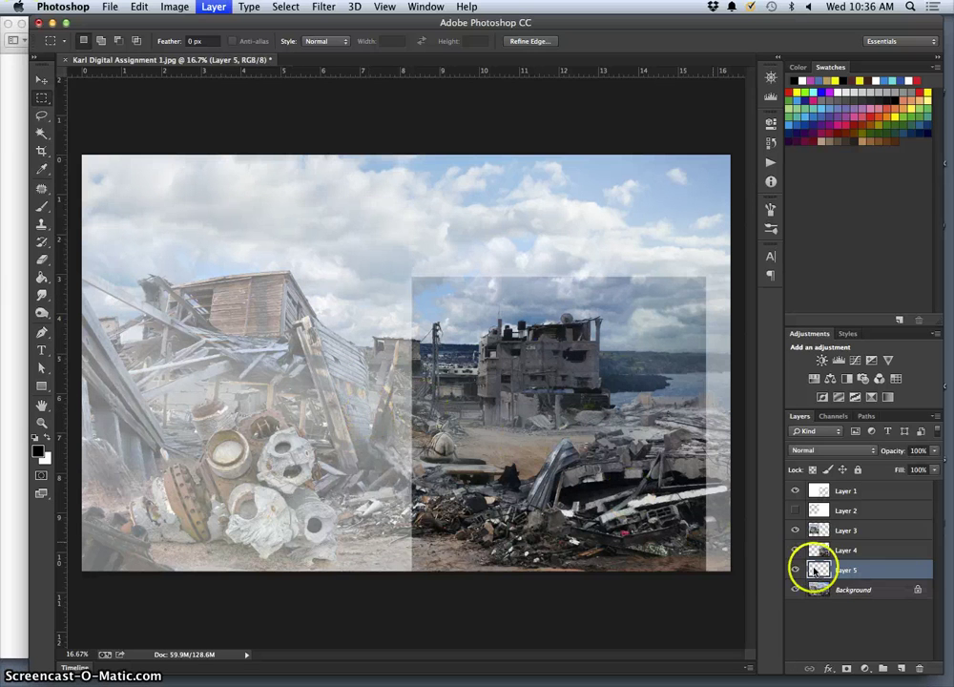
# Hide the Background and Layer 1, show Layer 2, and compare Layers 3 and 5 through its square opening.
pyautogui.click(796, 589)
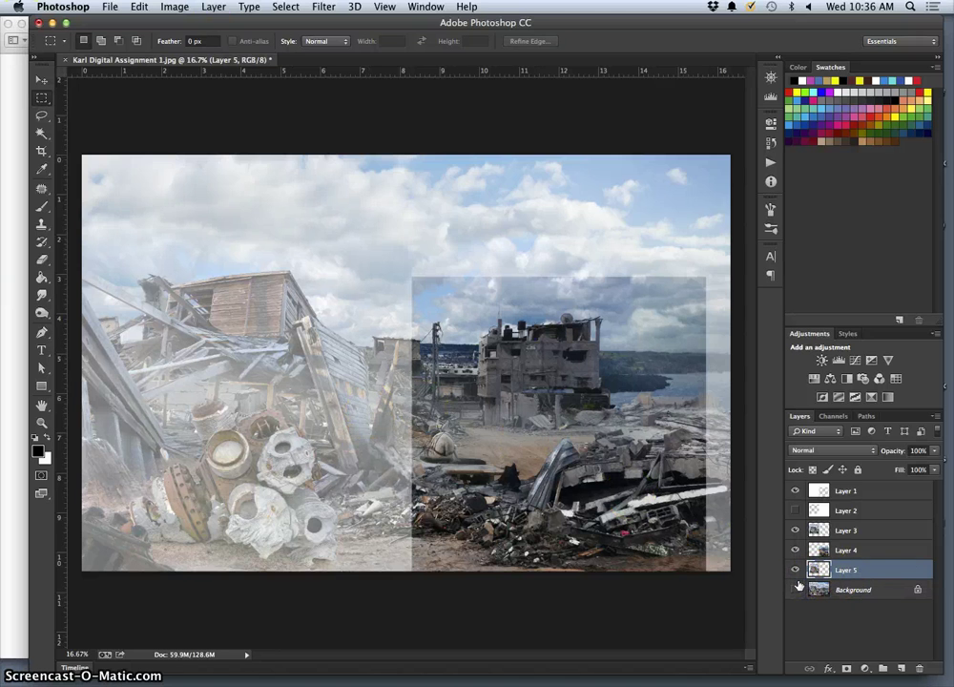
pyautogui.click(798, 589)
pyautogui.click(798, 532)
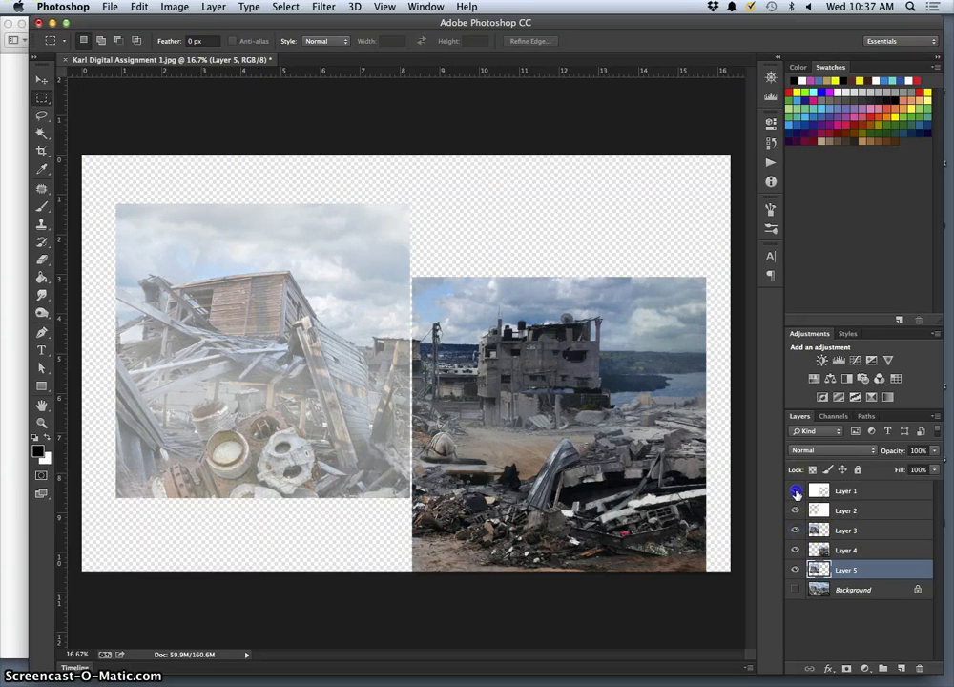
pyautogui.click(796, 493)
pyautogui.click(798, 550)
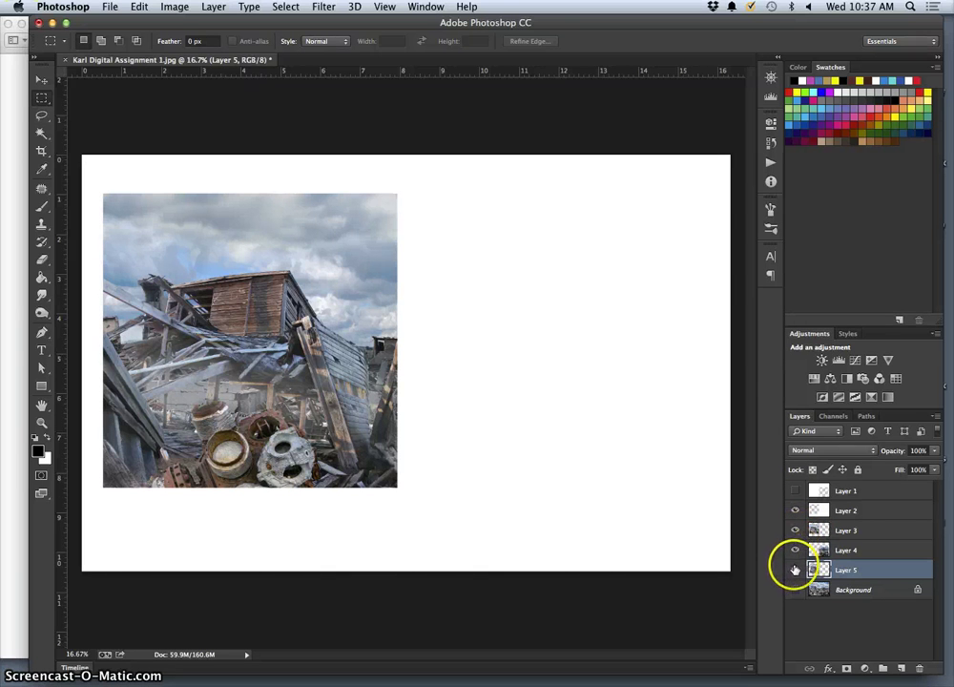
pyautogui.click(794, 570)
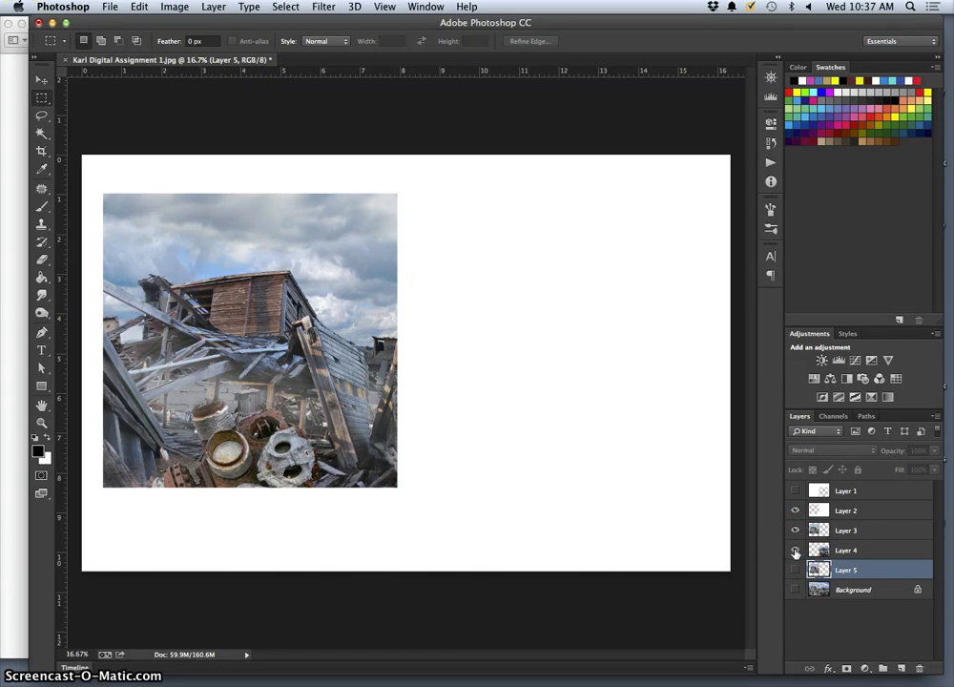
pyautogui.click(796, 550)
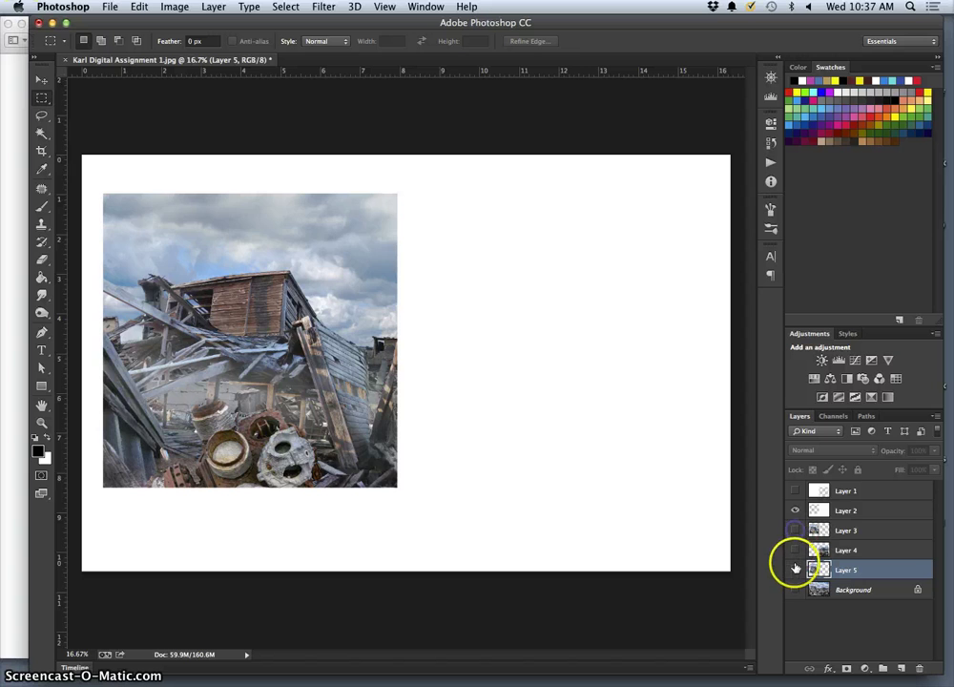
pyautogui.click(794, 570)
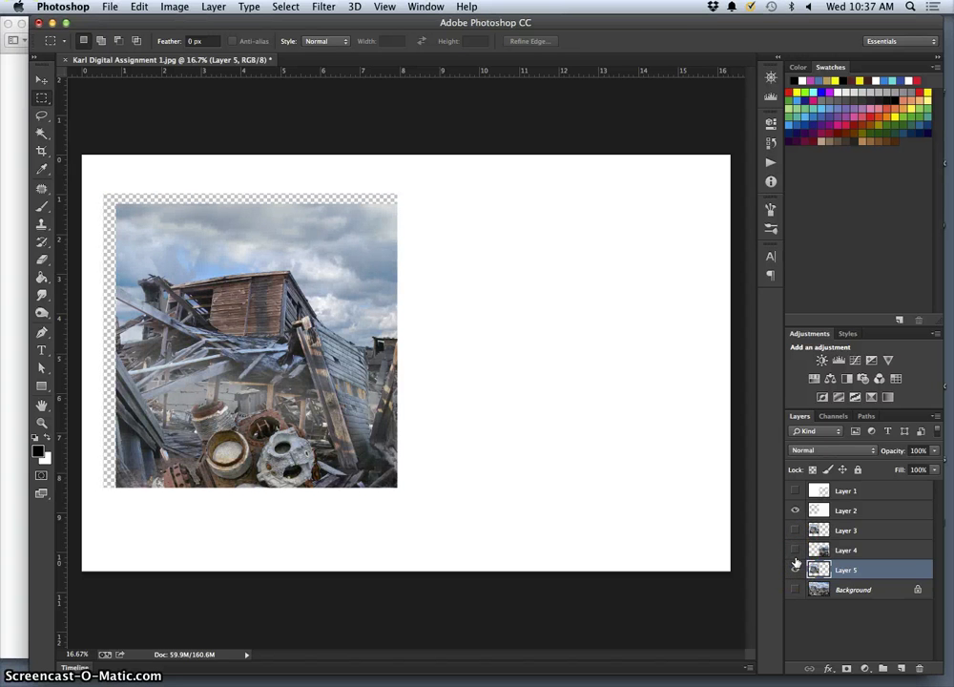
# Hide Layer 2, compare the squares on Layers 3 and 5, and view Layers 3, 4 and 5 together.
pyautogui.click(795, 532)
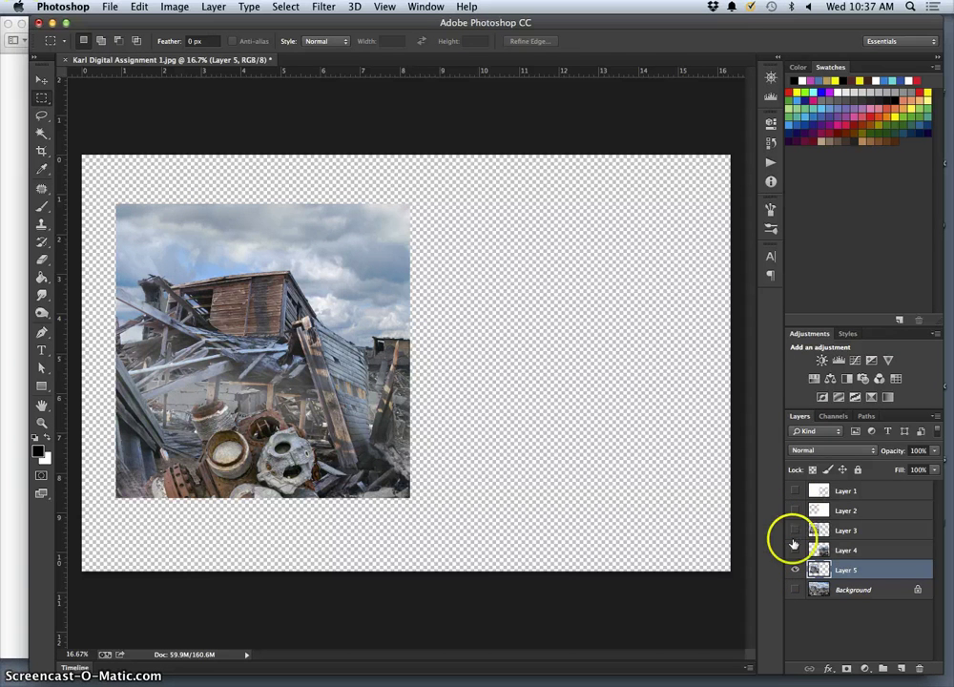
pyautogui.click(794, 569)
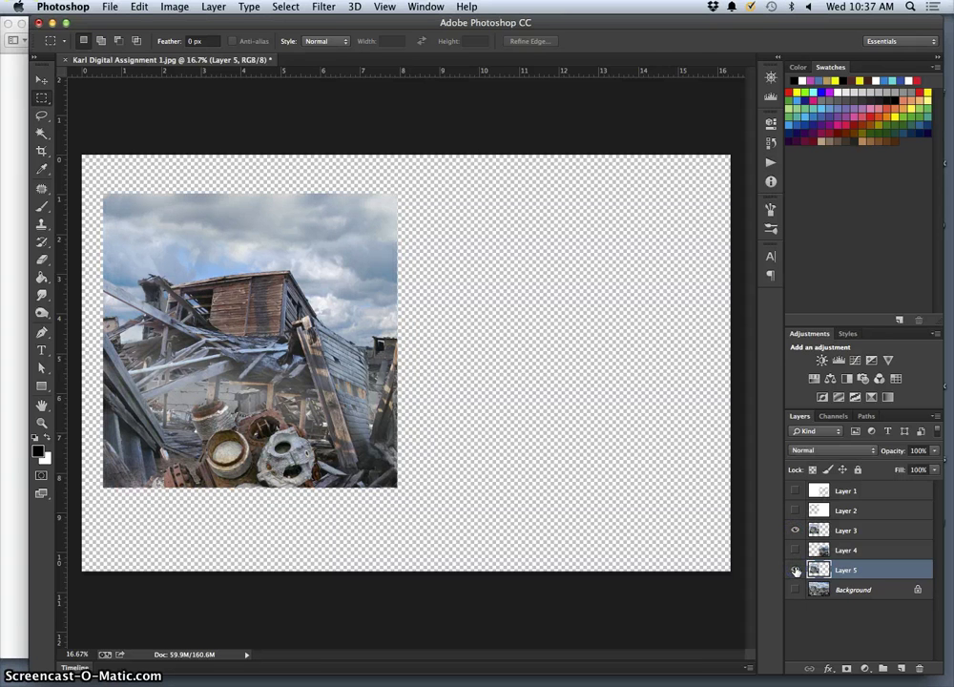
pyautogui.click(795, 570)
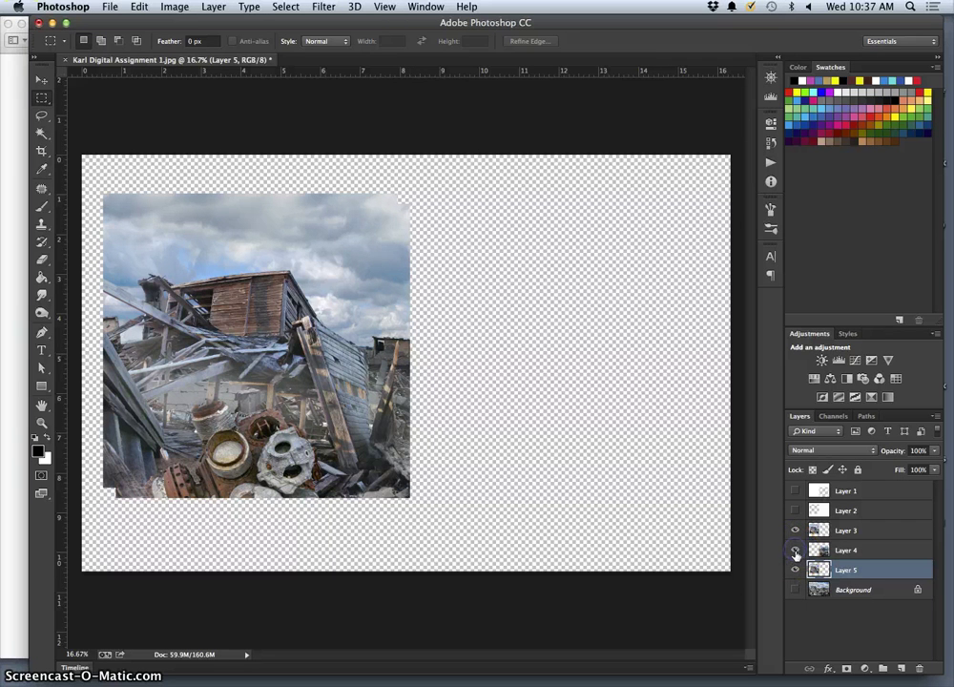
pyautogui.click(796, 551)
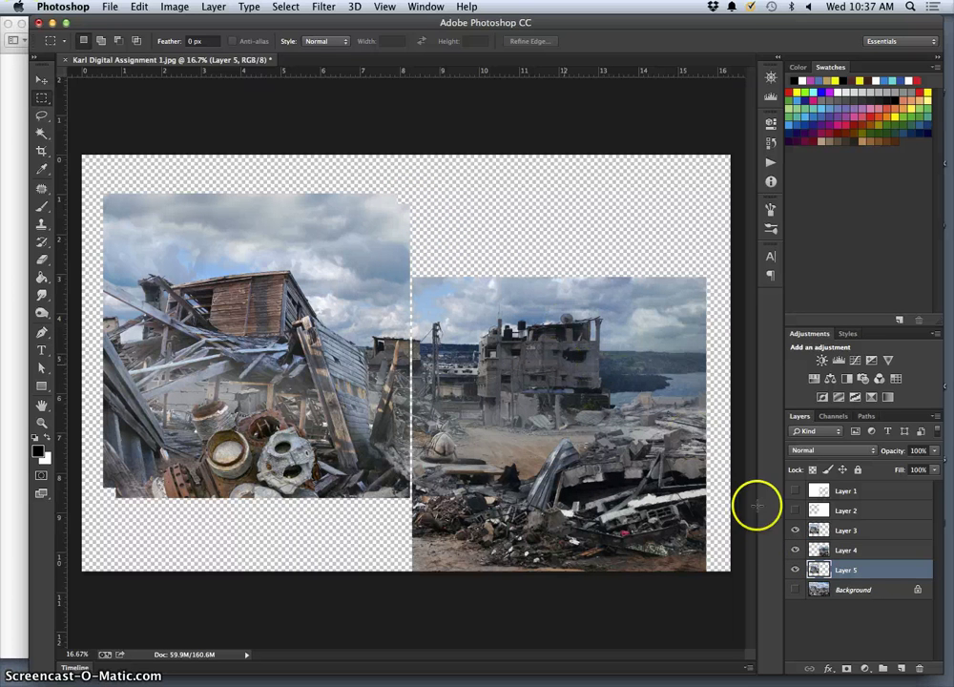
# Hide Layers 3 and 4, leaving only Layer 5 and the Background shown.
pyautogui.click(795, 570)
pyautogui.click(796, 550)
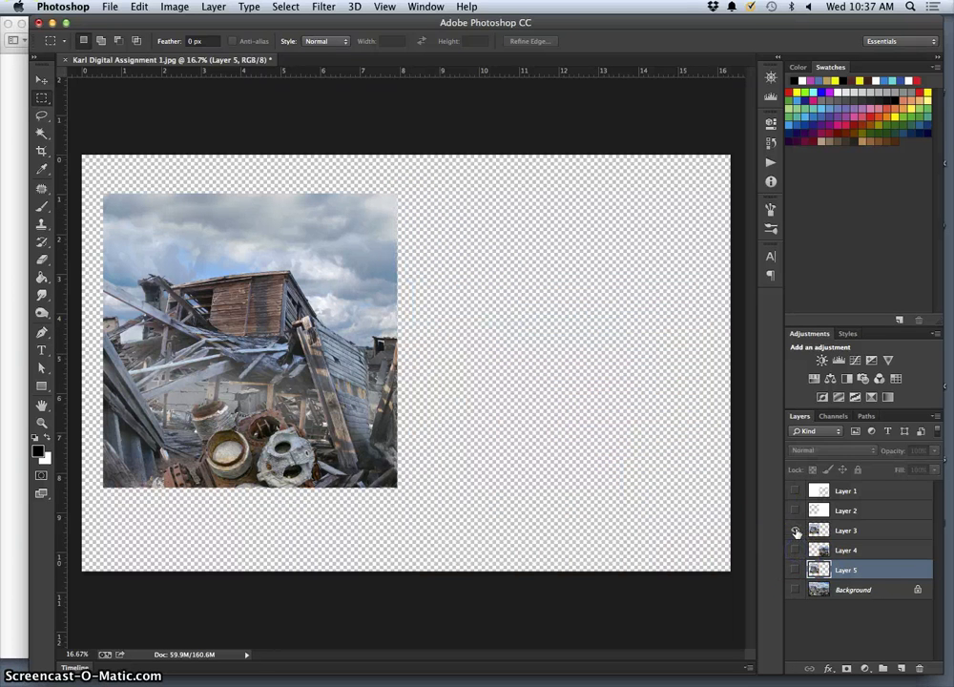
pyautogui.click(795, 531)
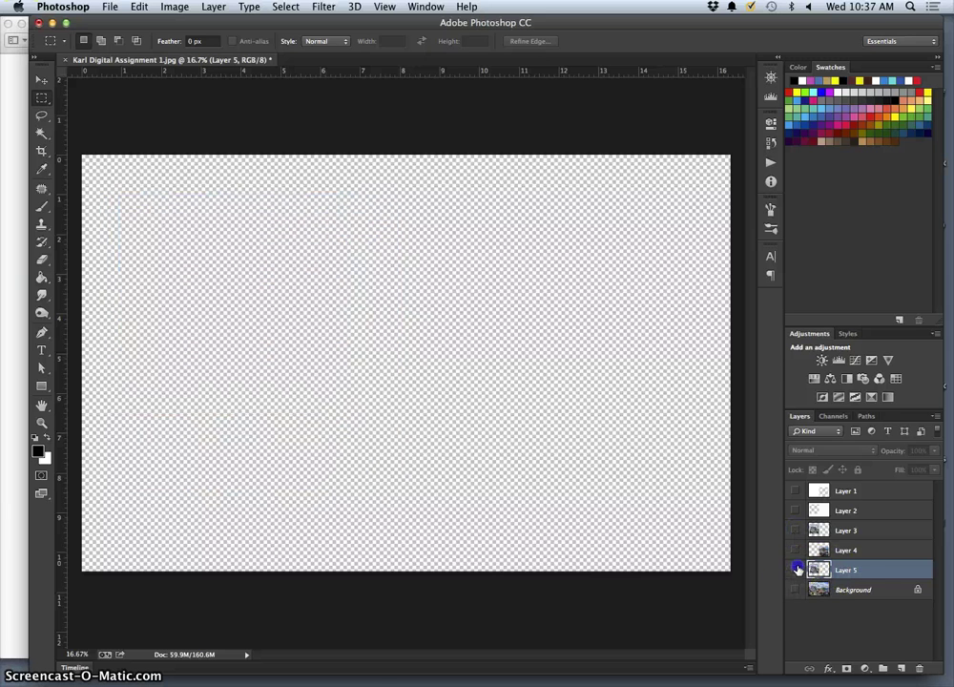
pyautogui.click(795, 569)
pyautogui.click(795, 589)
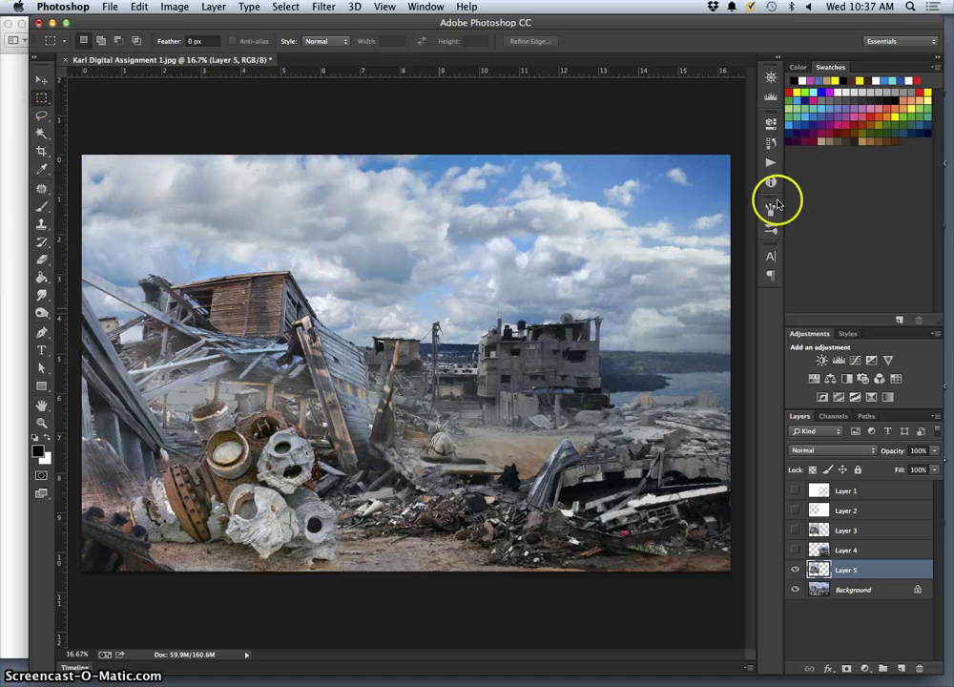
# Step the history back to the last selection move and forward again to the Layer Via Copy state.
pyautogui.click(771, 145)
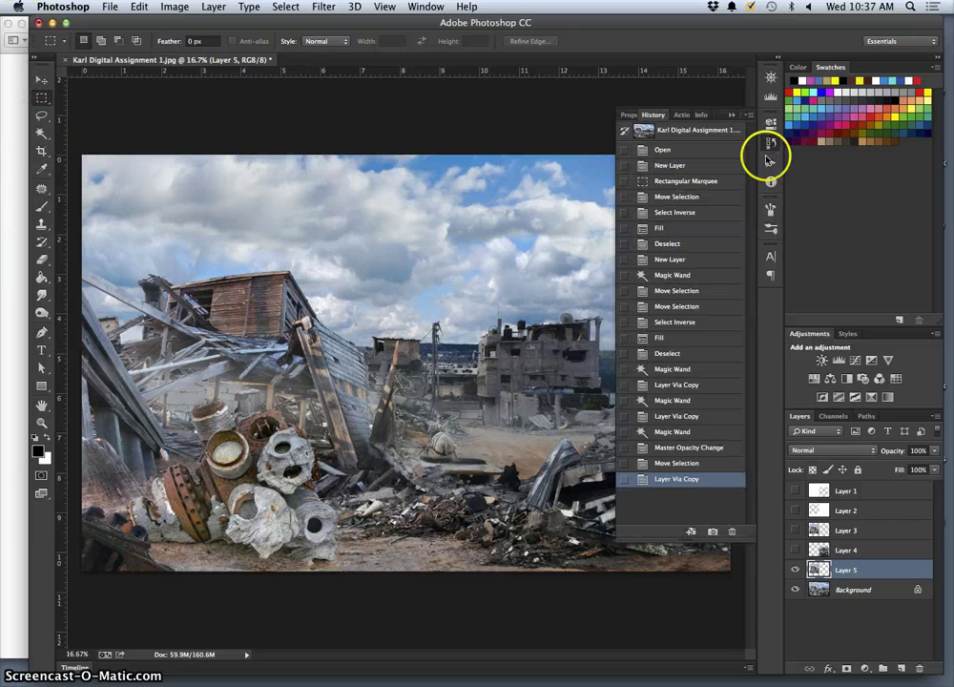
pyautogui.click(679, 464)
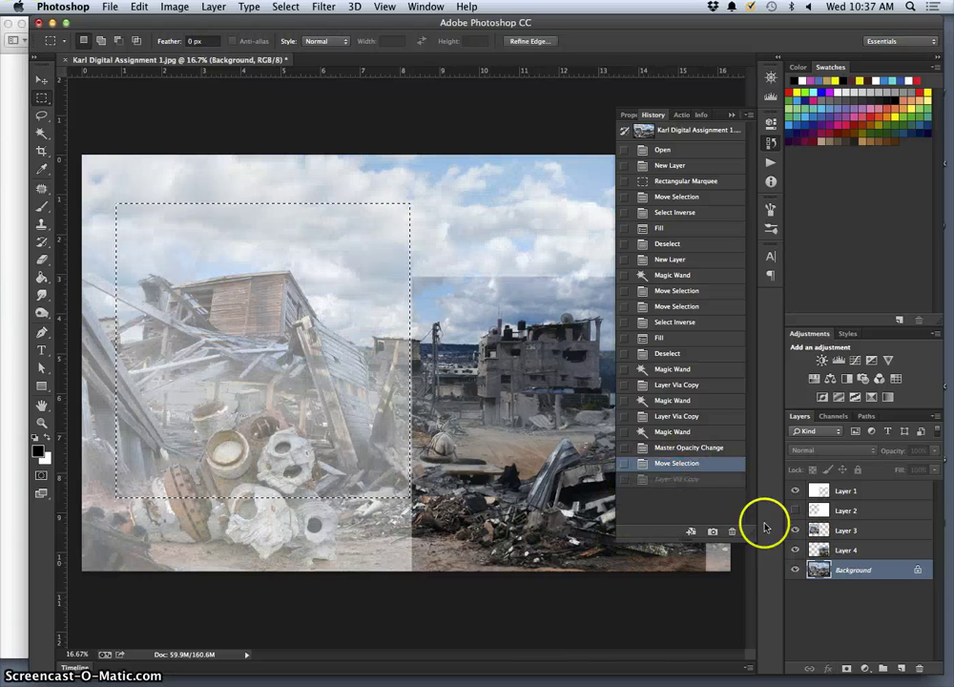
pyautogui.click(692, 479)
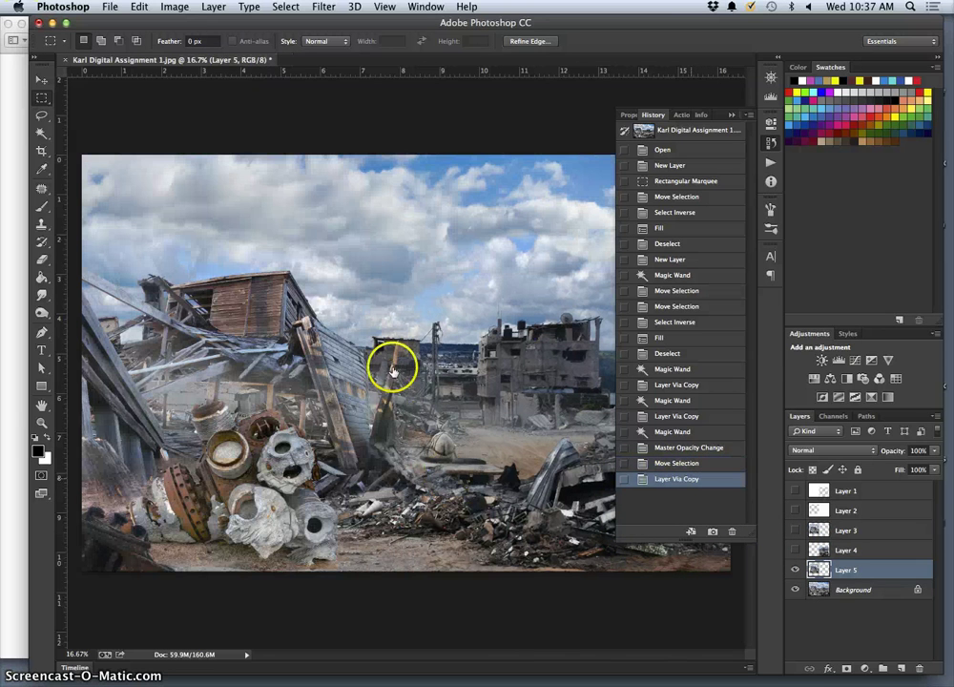
# Select Layer 5's square by inverting a Magic Wand selection of its surroundings, and make the Background active with Layer 1 shown.
pyautogui.click(41, 132)
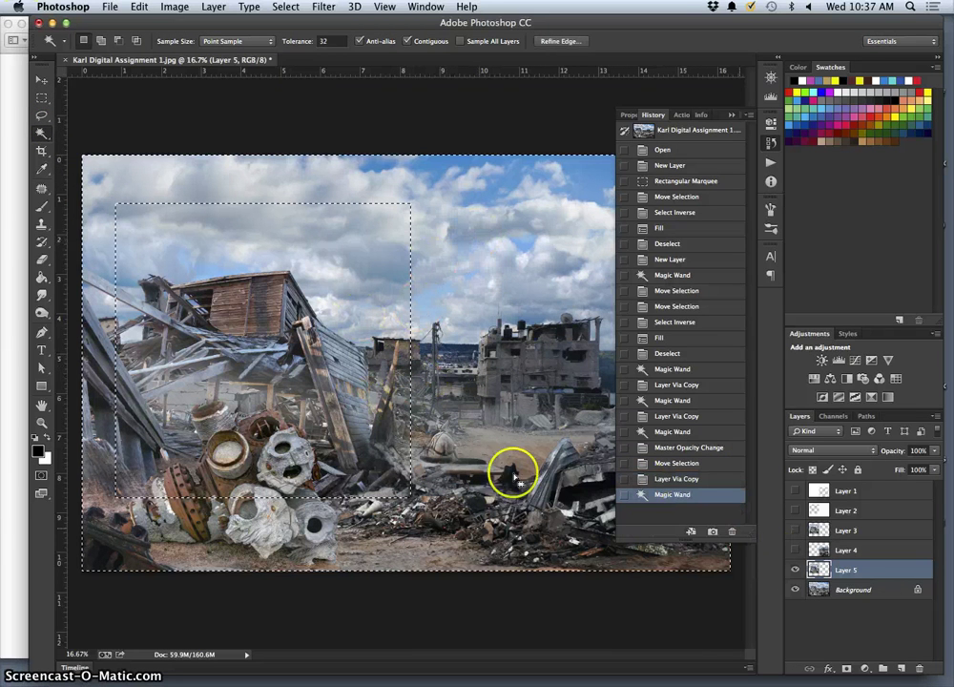
pyautogui.click(287, 7)
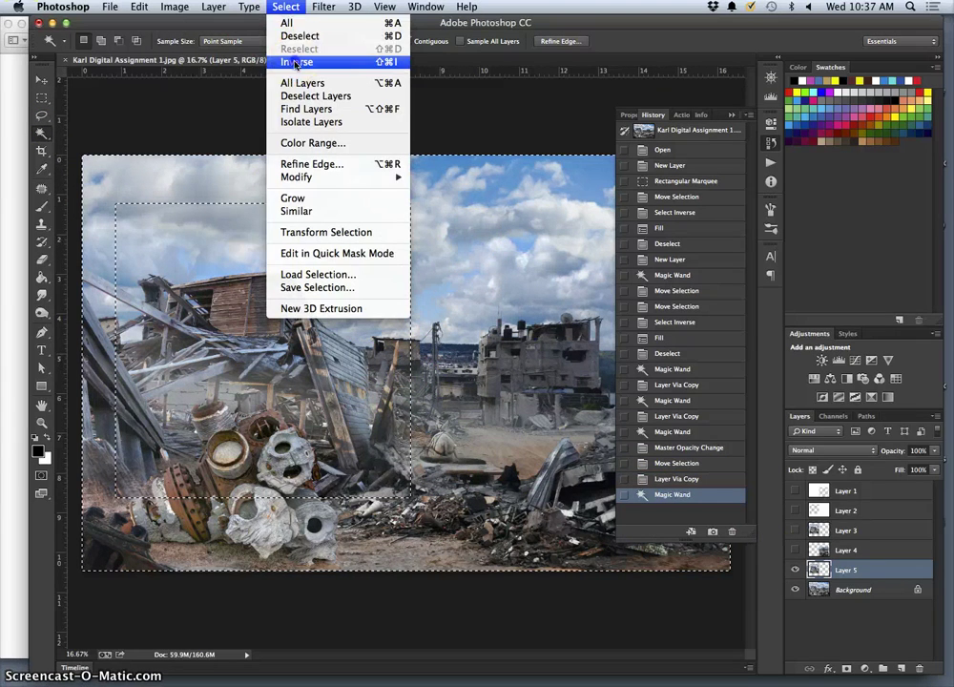
pyautogui.click(234, 54)
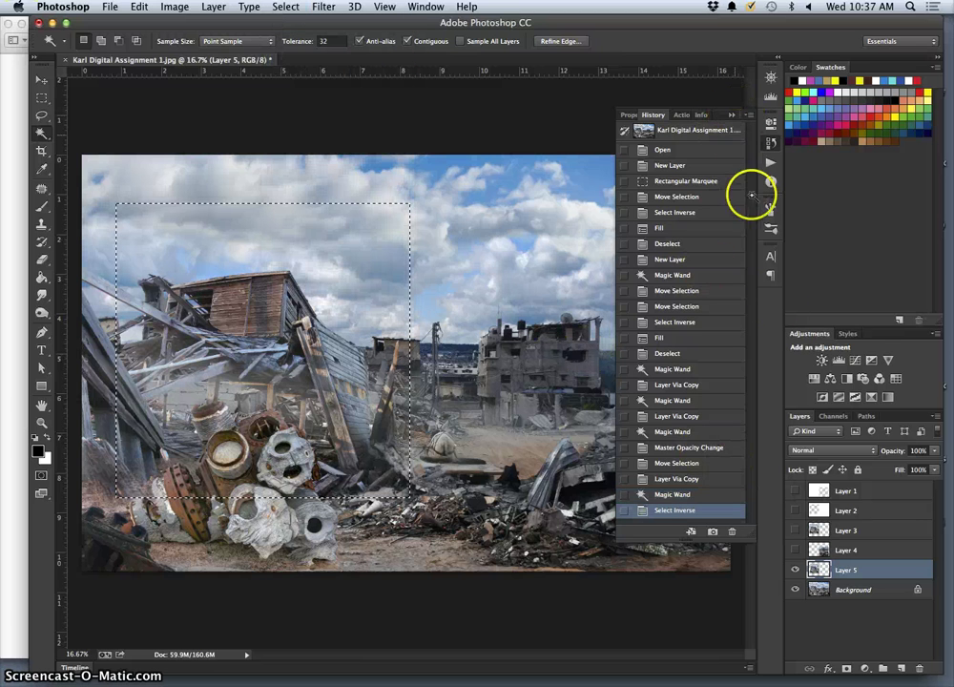
pyautogui.click(732, 114)
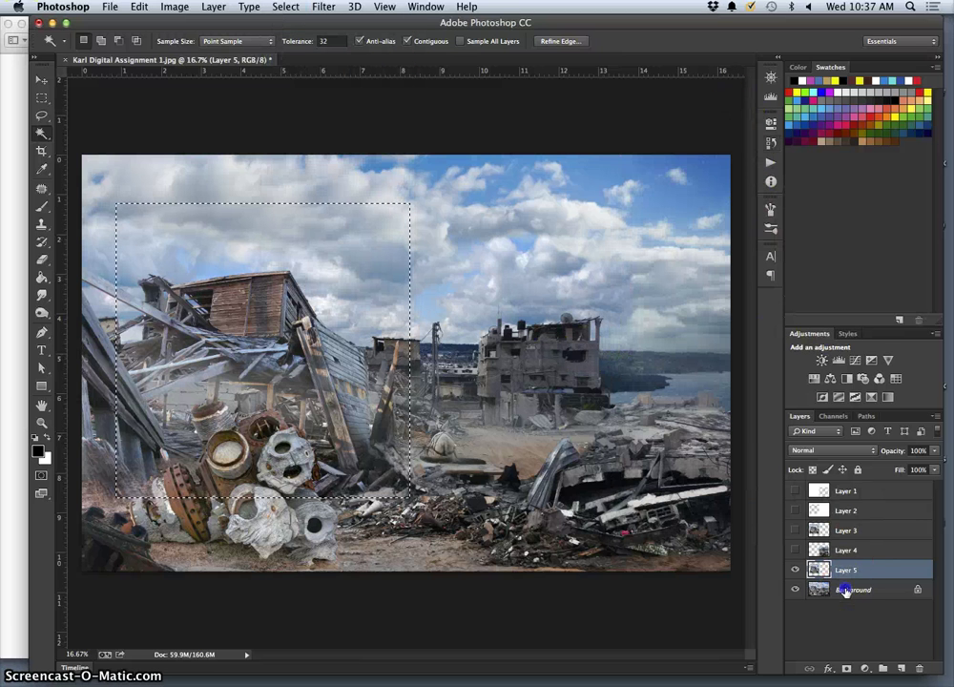
pyautogui.click(843, 590)
pyautogui.click(794, 490)
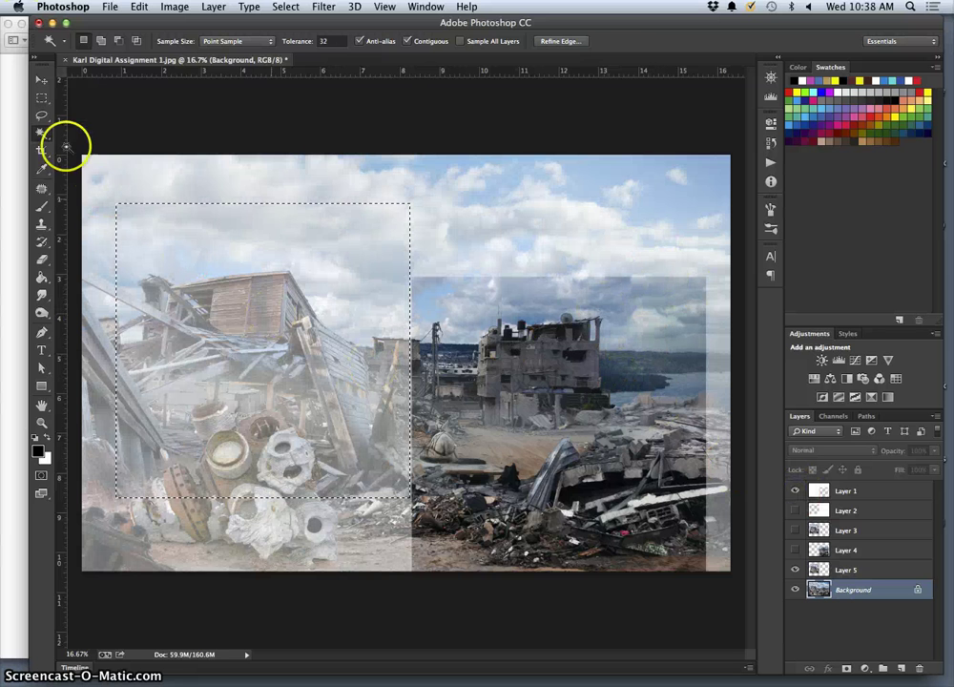
# Try to shift the square selection with the Move tool, and undo the move.
pyautogui.click(41, 81)
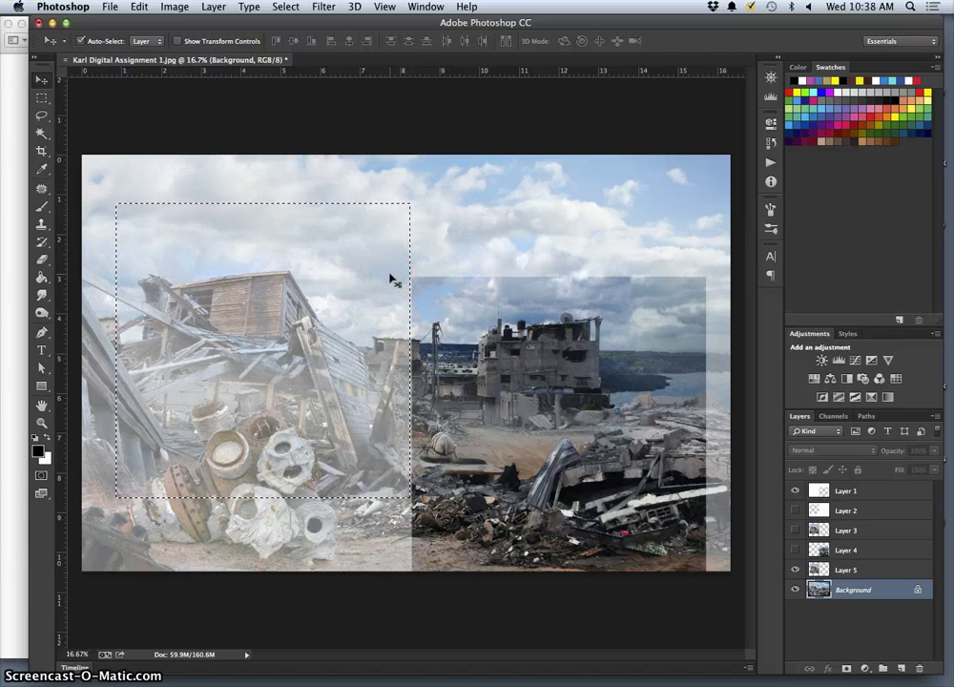
pyautogui.click(390, 279)
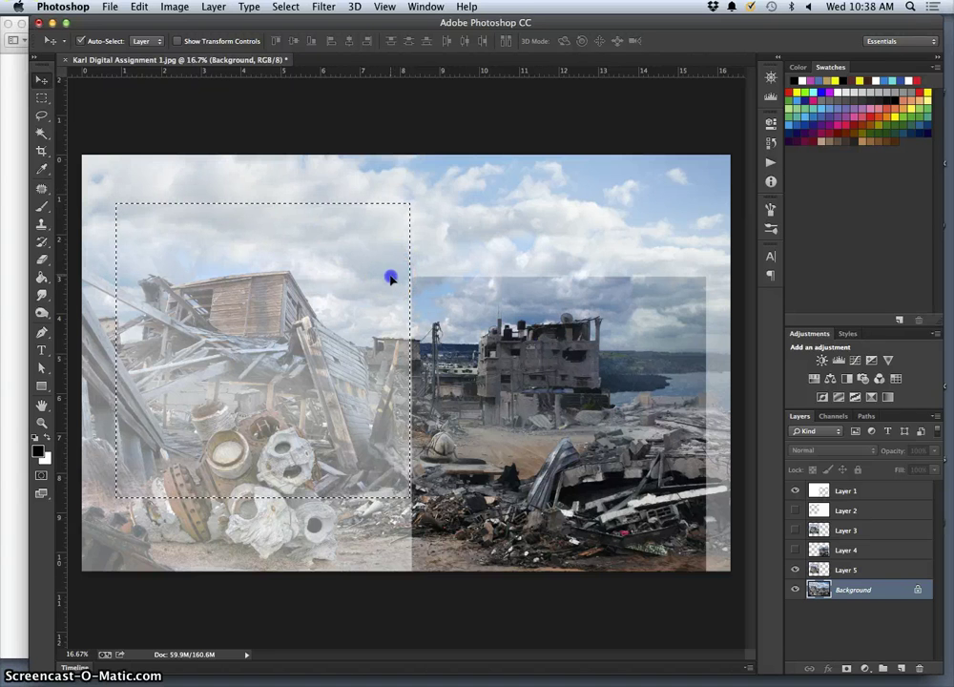
pyautogui.moveTo(390, 279)
pyautogui.mouseDown()
pyautogui.moveTo(408, 292)
pyautogui.moveTo(405, 282)
pyautogui.mouseUp()
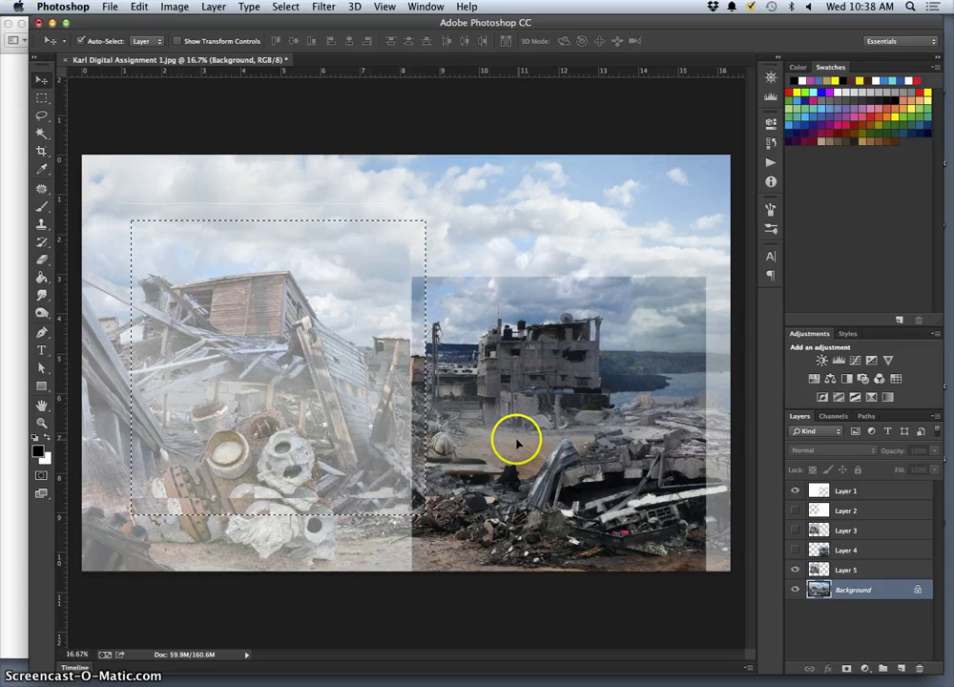
pyautogui.press('super+z')
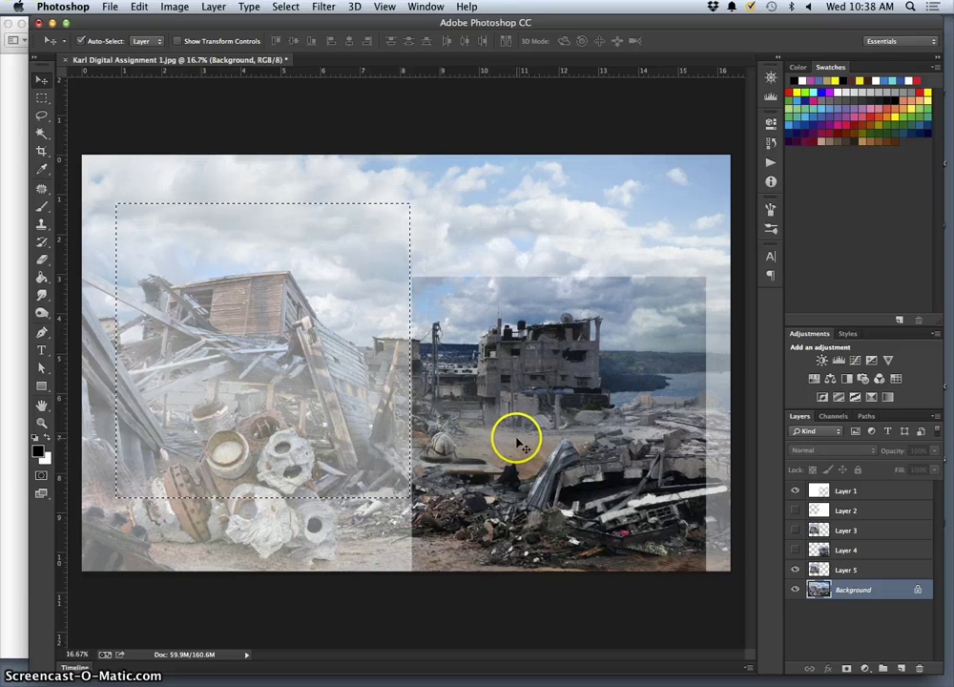
# Shift the square selection further right and down with the Rectangular Marquee tool, and copy that area of the Background to a new layer.
pyautogui.click(39, 98)
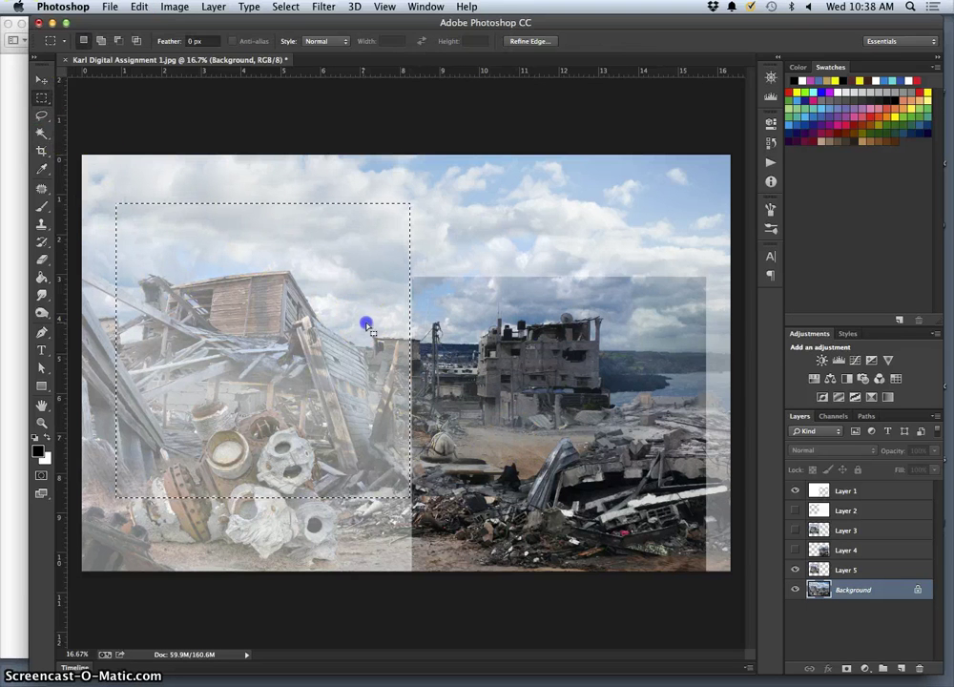
pyautogui.moveTo(375, 336); pyautogui.dragTo(394, 357)
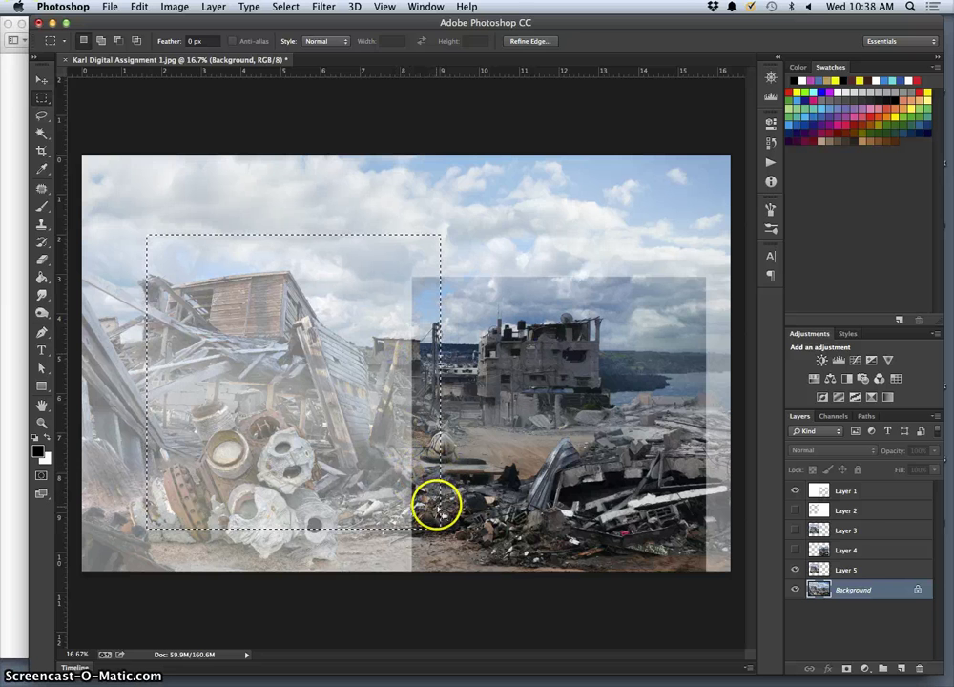
pyautogui.press('super+j')
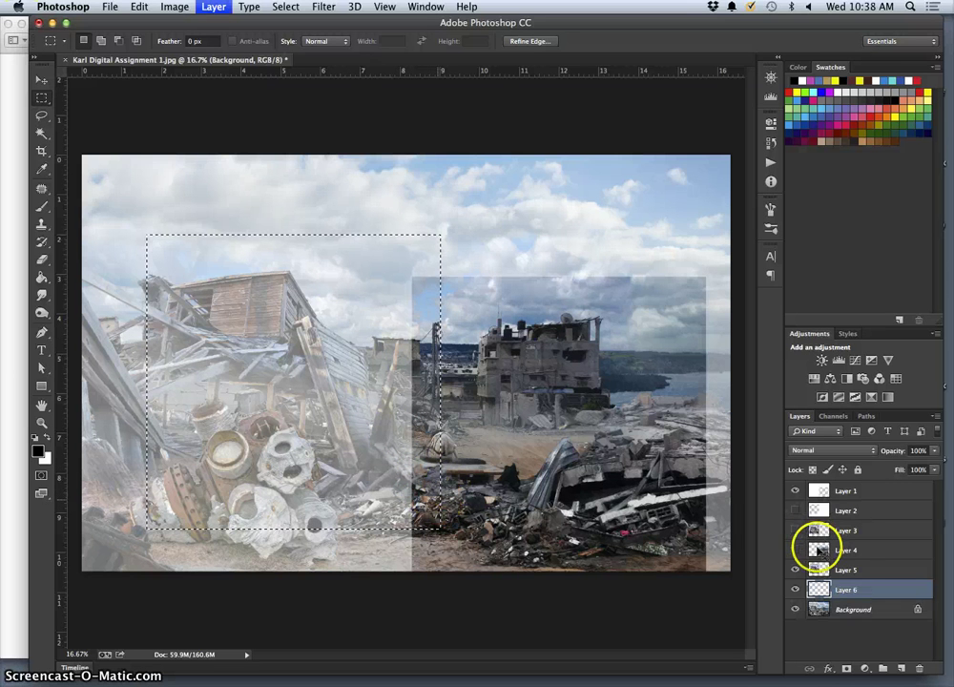
# Select Layer 6's square by inverting a Magic Wand selection of the empty area around it.
pyautogui.click(843, 611)
pyautogui.click(844, 587)
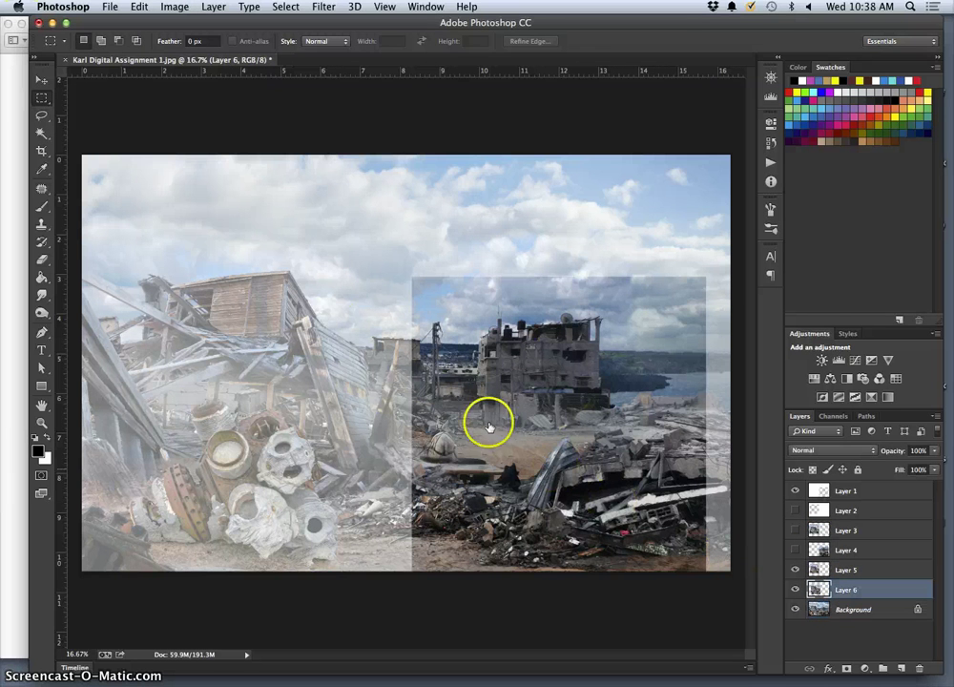
pyautogui.click(42, 134)
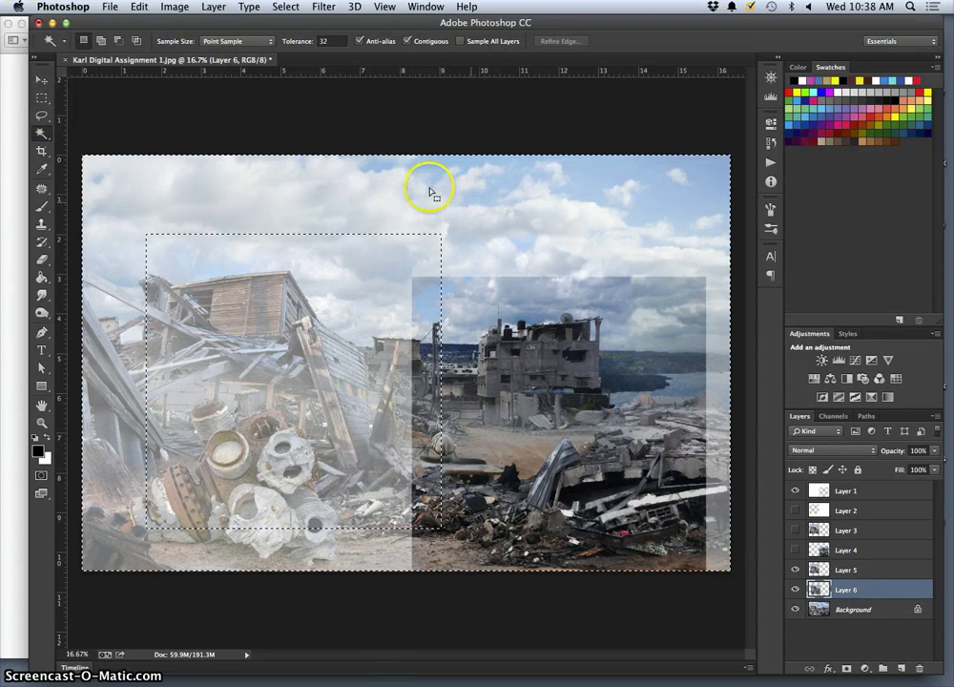
pyautogui.click(293, 8)
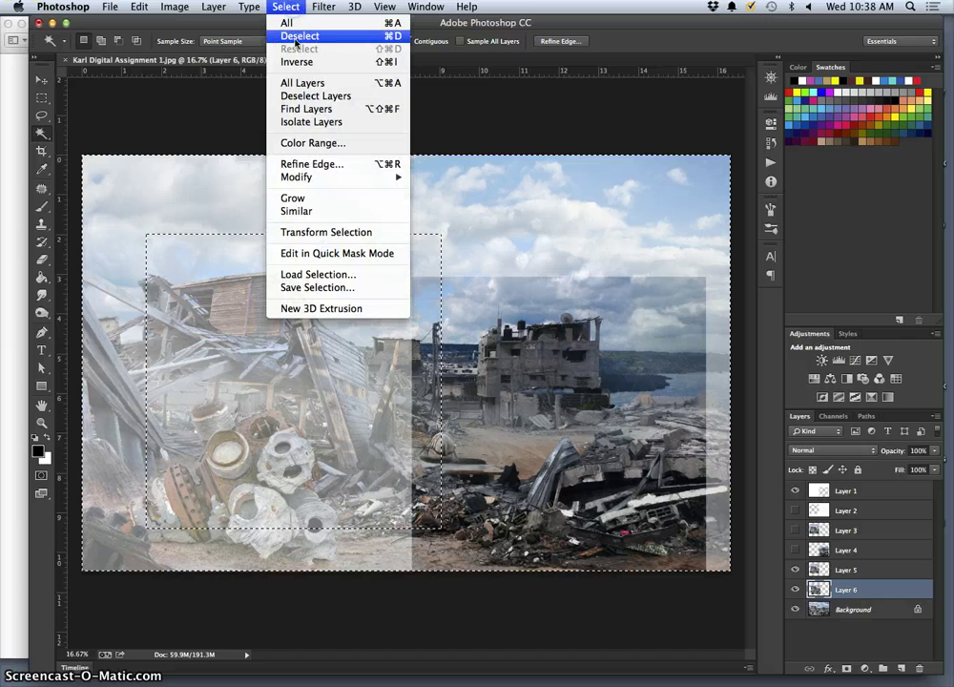
pyautogui.click(299, 60)
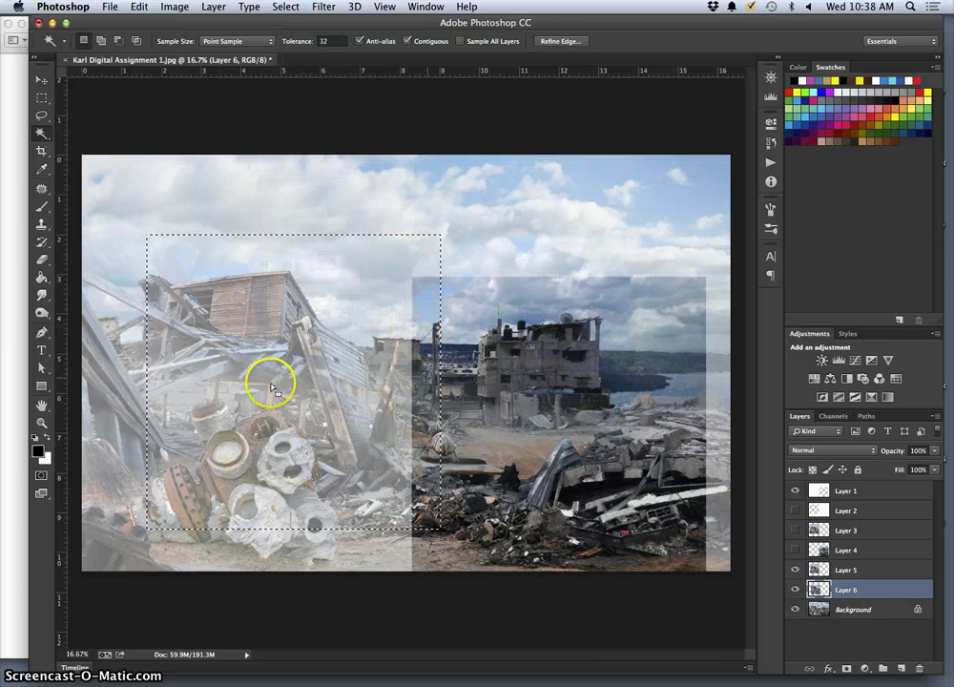
# Shift the square selection slightly right and down, to about 2.1 across and 2.3 down on the rulers, and copy that Background area to a new layer.
pyautogui.click(39, 99)
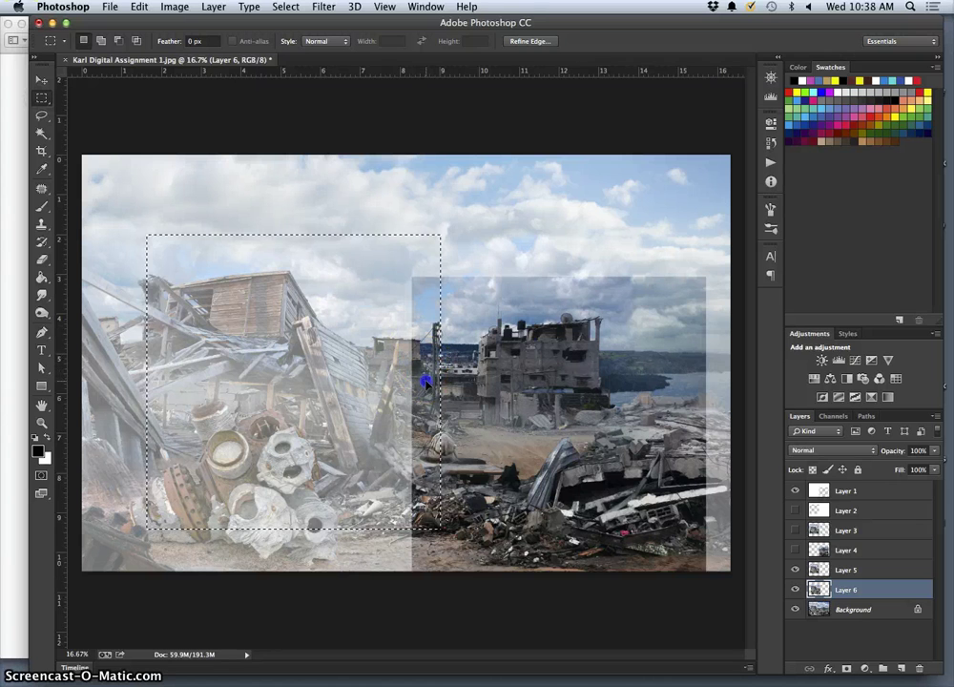
pyautogui.moveTo(426, 382); pyautogui.dragTo(449, 395)
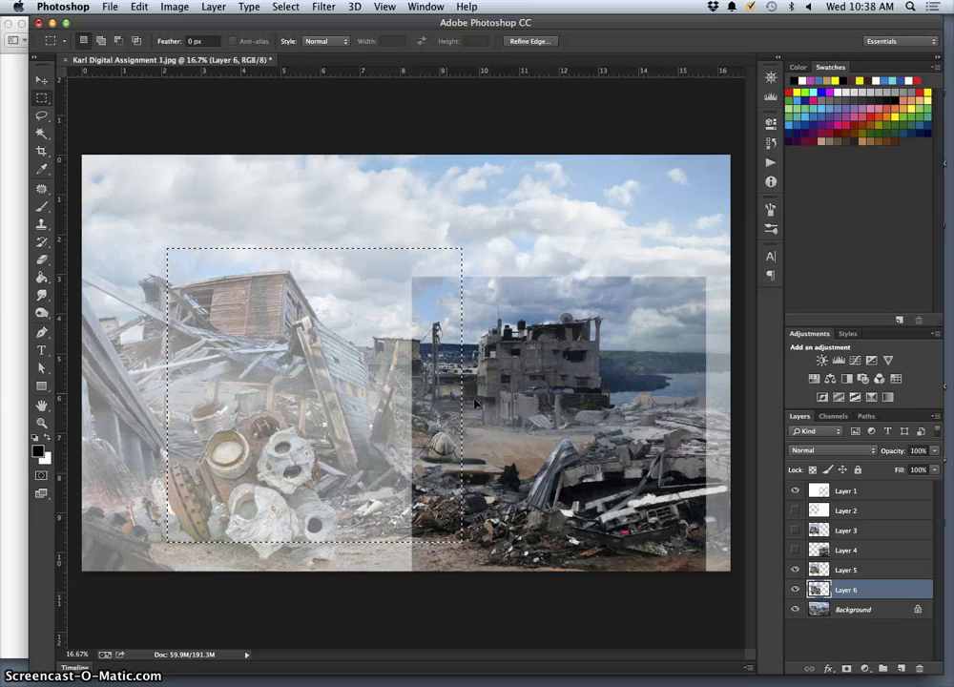
pyautogui.click(825, 612)
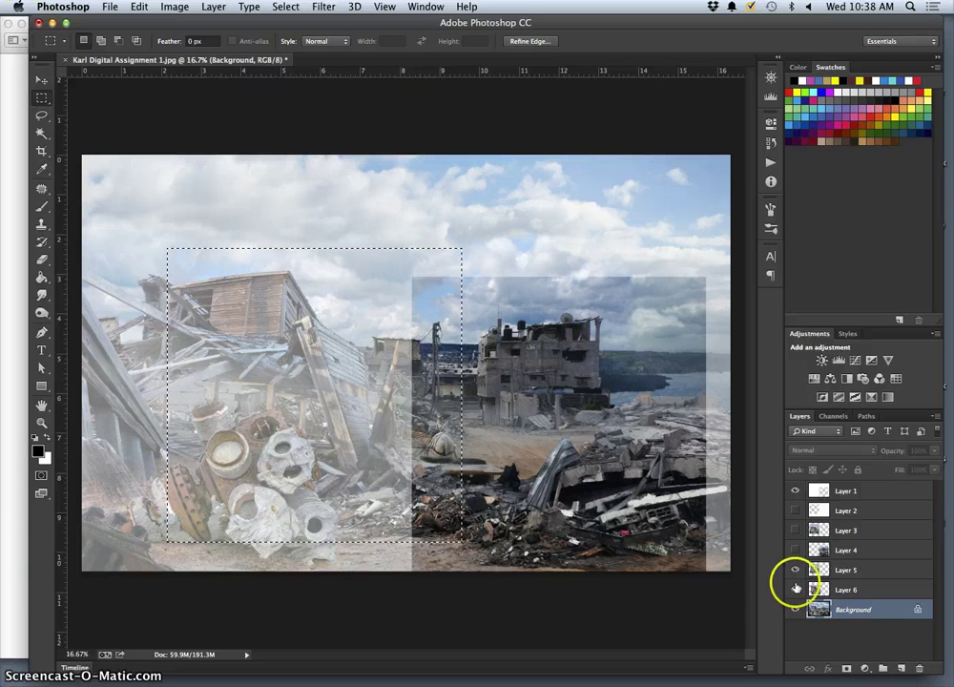
pyautogui.press('super+j')
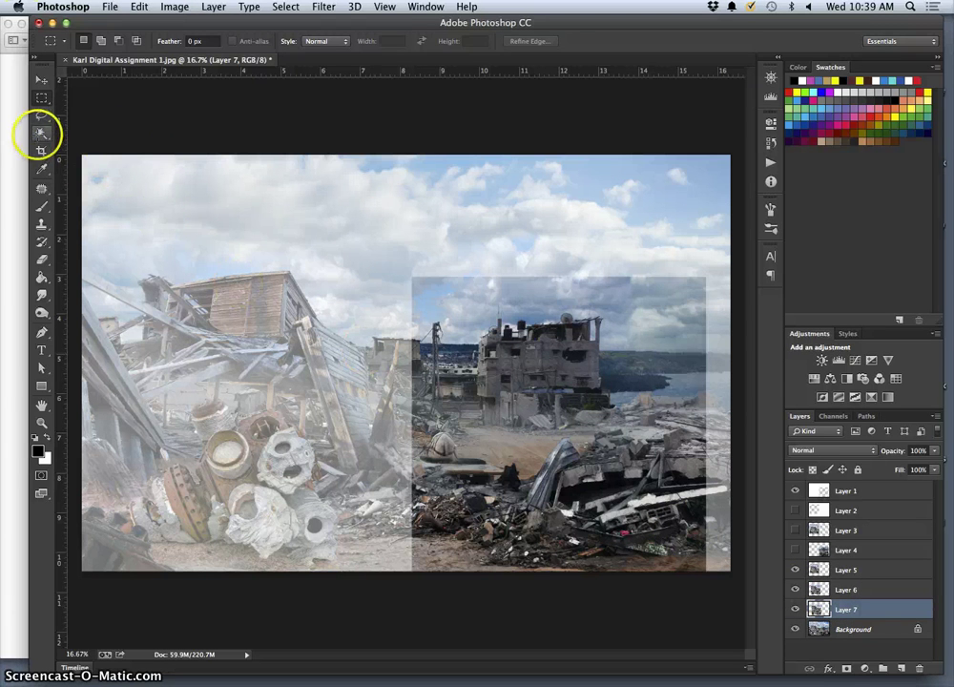
# Select Layer 7's square by inverting a Magic Wand selection of the empty area around it.
pyautogui.click(42, 133)
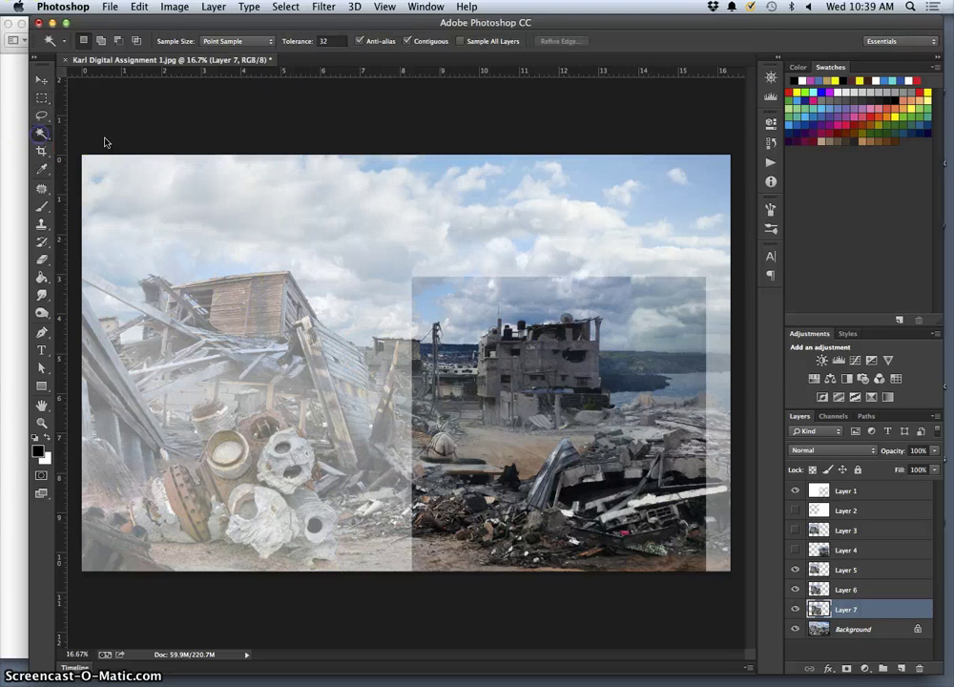
pyautogui.click(481, 222)
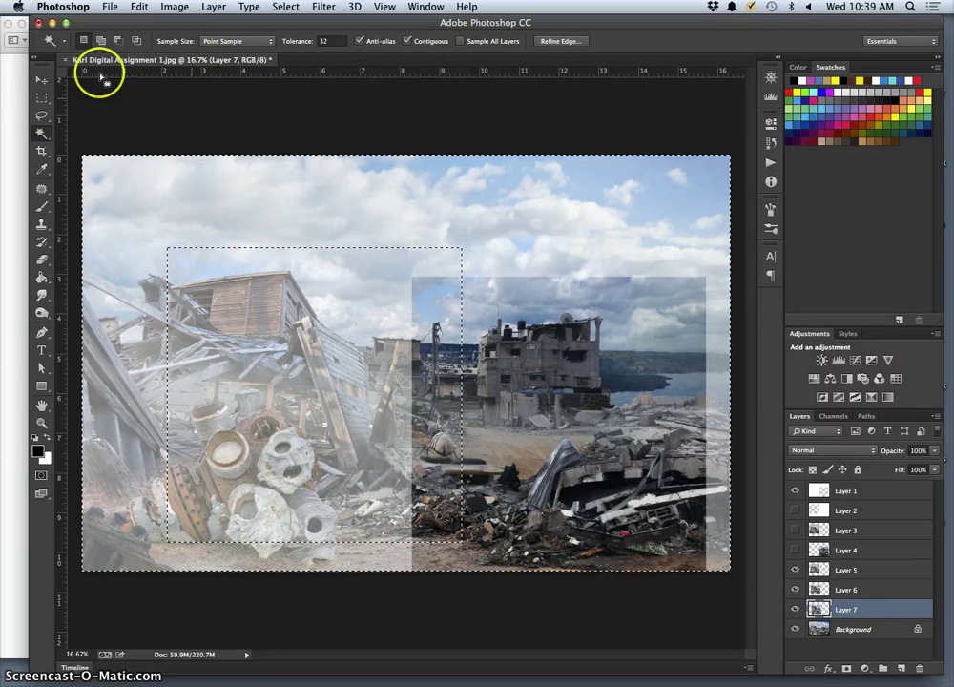
pyautogui.click(285, 7)
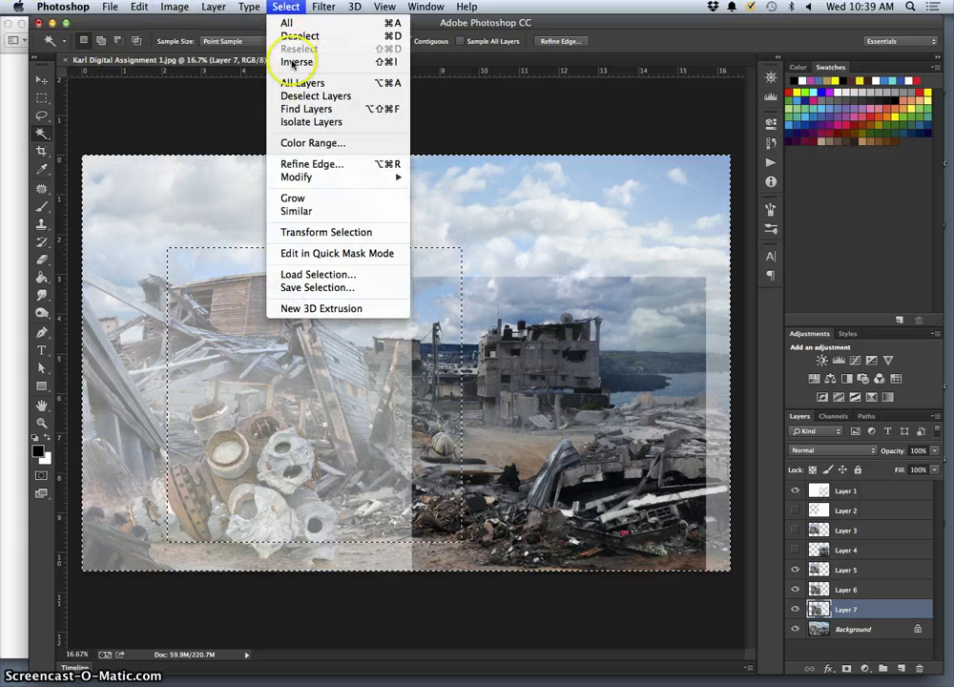
pyautogui.click(297, 62)
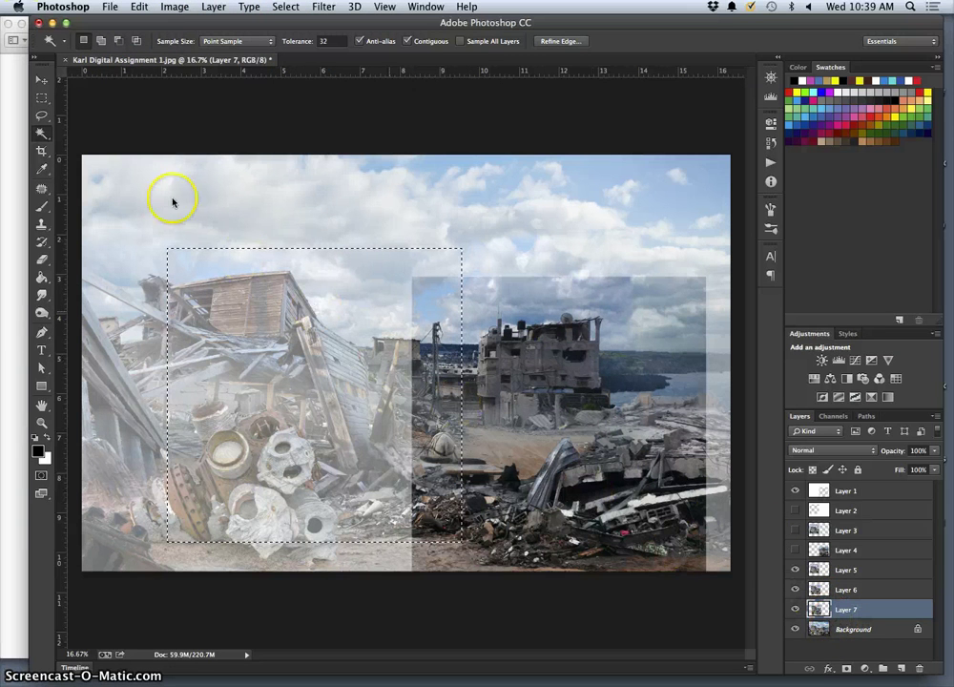
# Shift the square selection to about 3 across and 2.7 down on the rulers, and copy that area of the Background to a new layer.
pyautogui.click(41, 99)
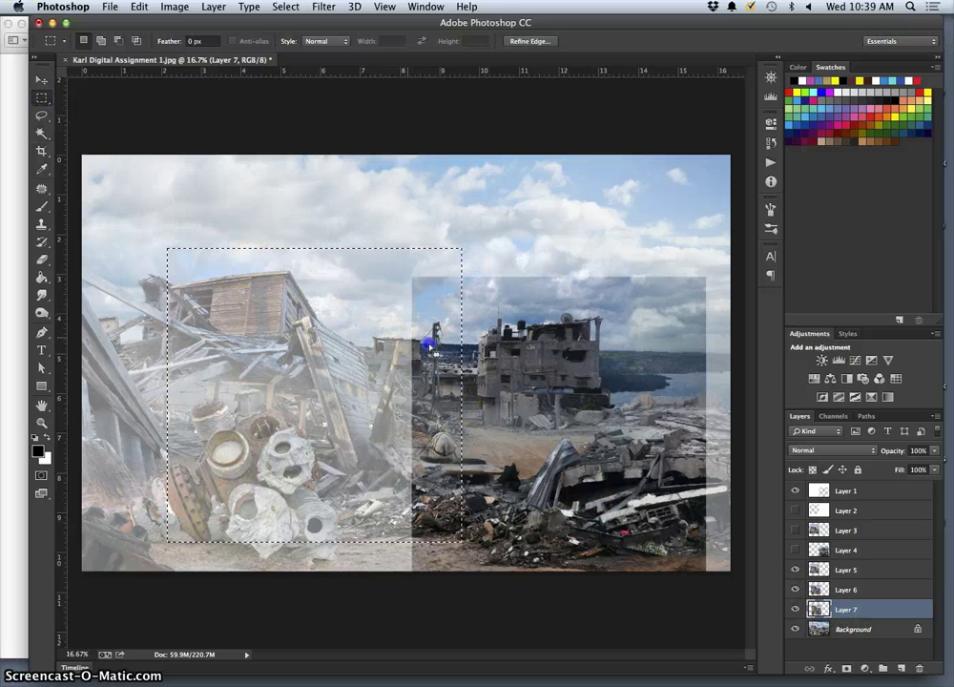
pyautogui.moveTo(436, 351); pyautogui.dragTo(462, 358)
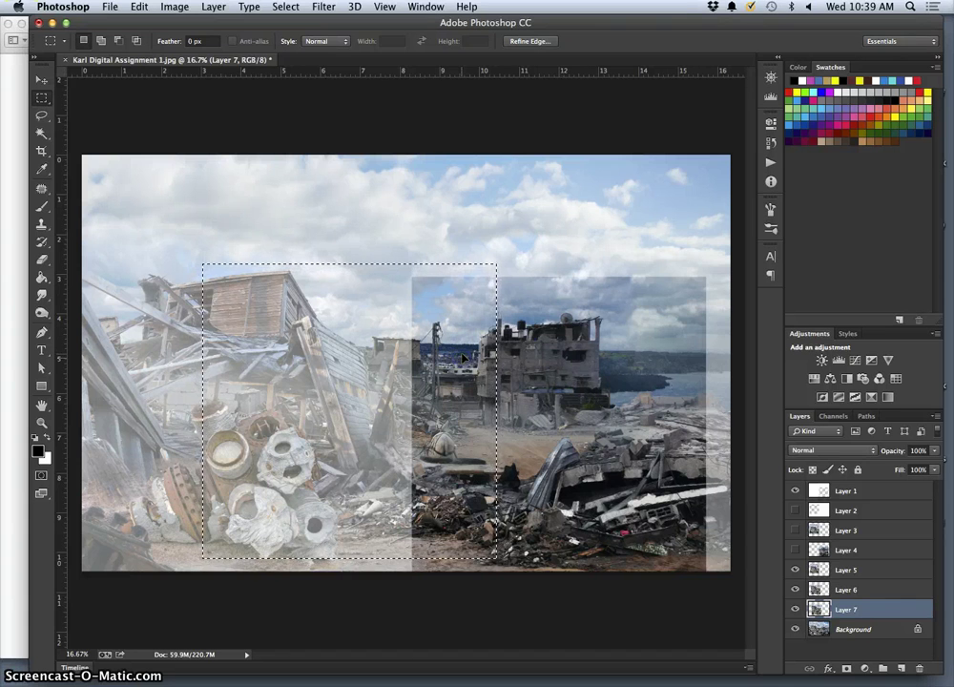
pyautogui.click(818, 627)
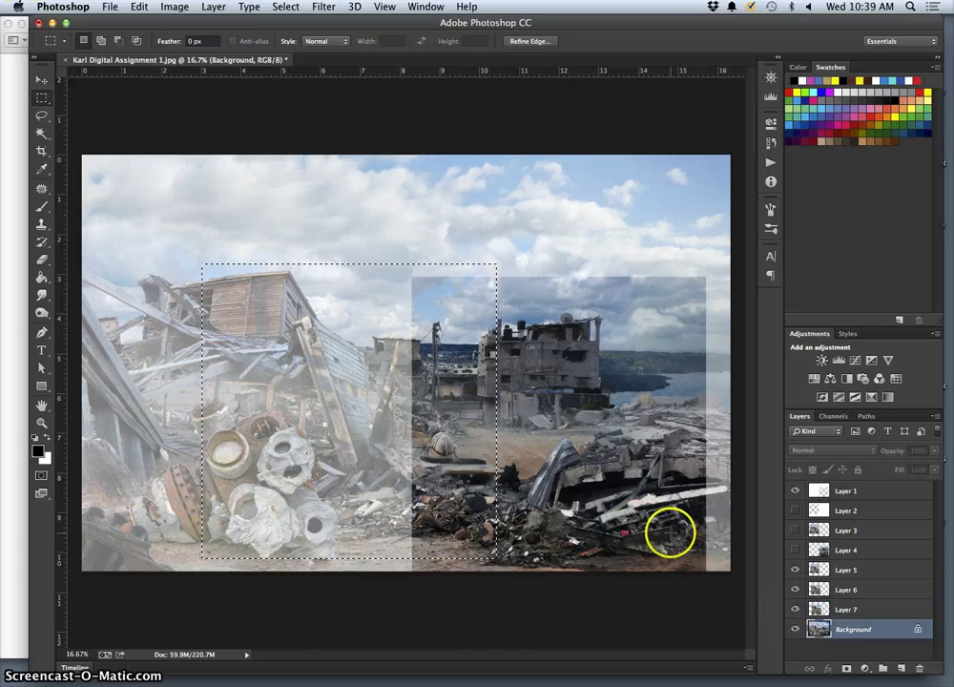
pyautogui.press('shift+alt+super+n')
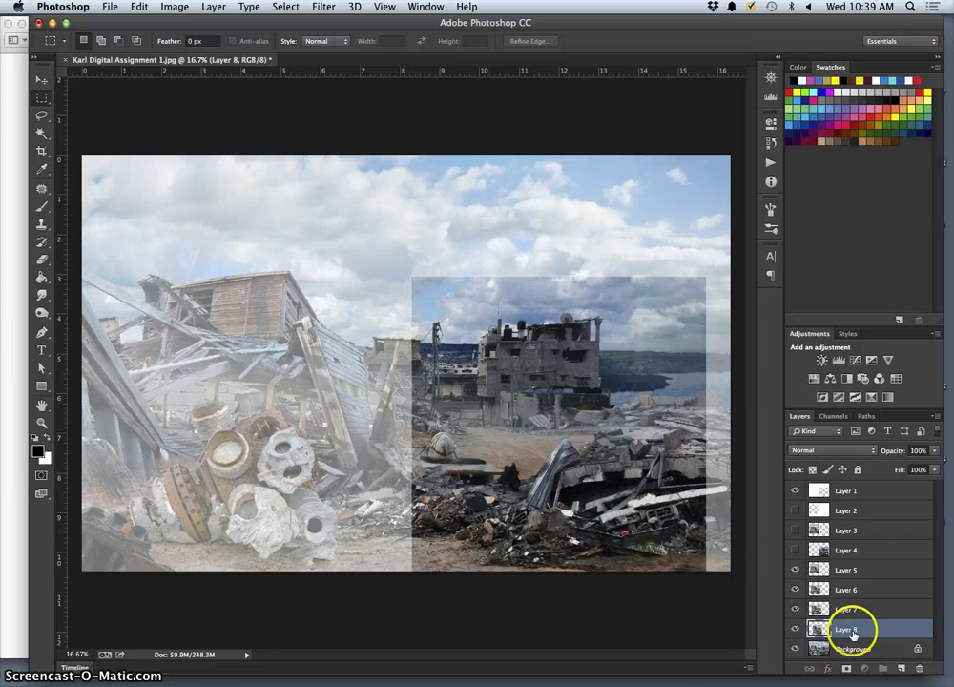
# Select Layer 8's square by inverting a Magic Wand selection of the empty area around it.
pyautogui.click(851, 639)
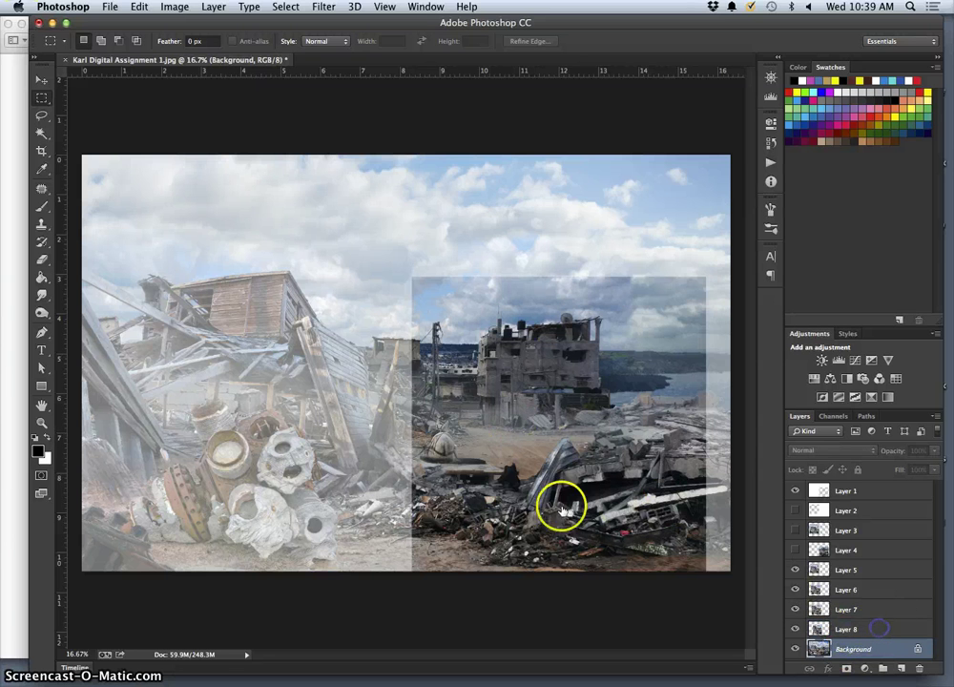
pyautogui.hotkey('alt', ']')
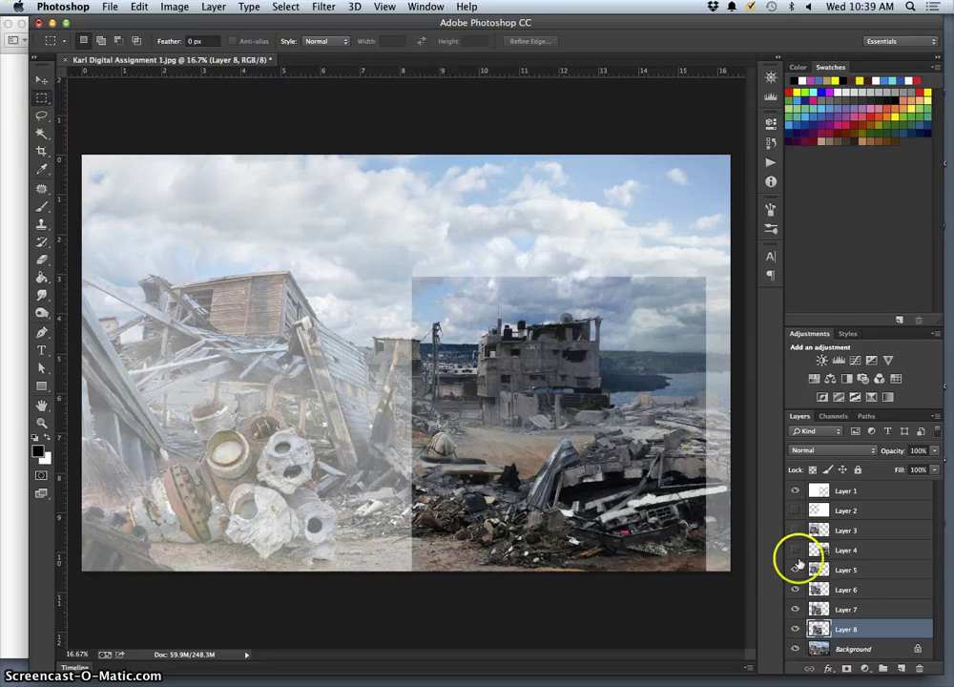
pyautogui.press('w')
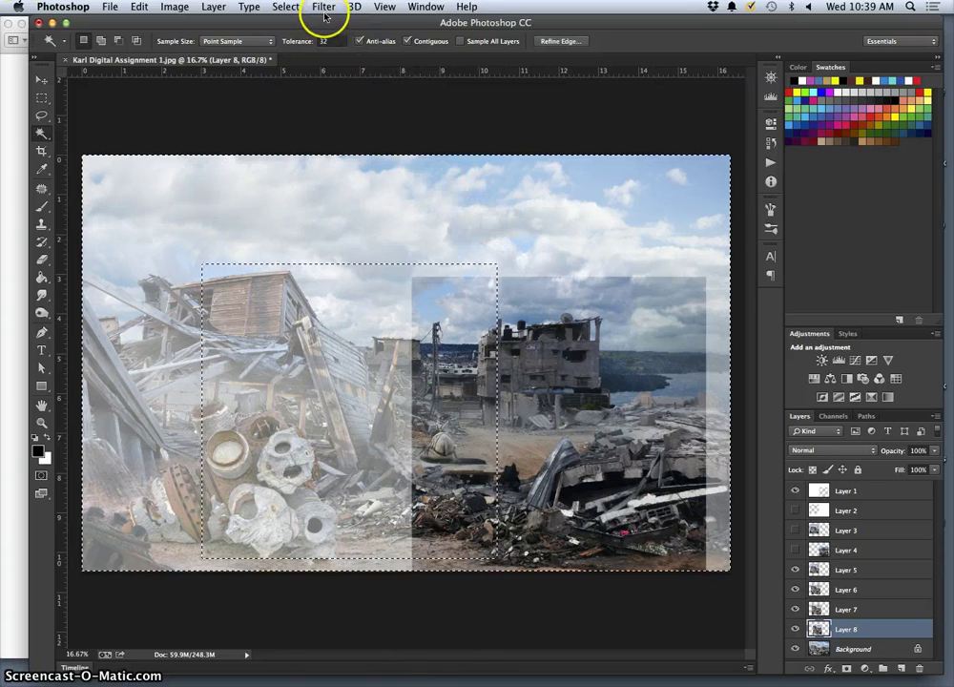
pyautogui.click(285, 7)
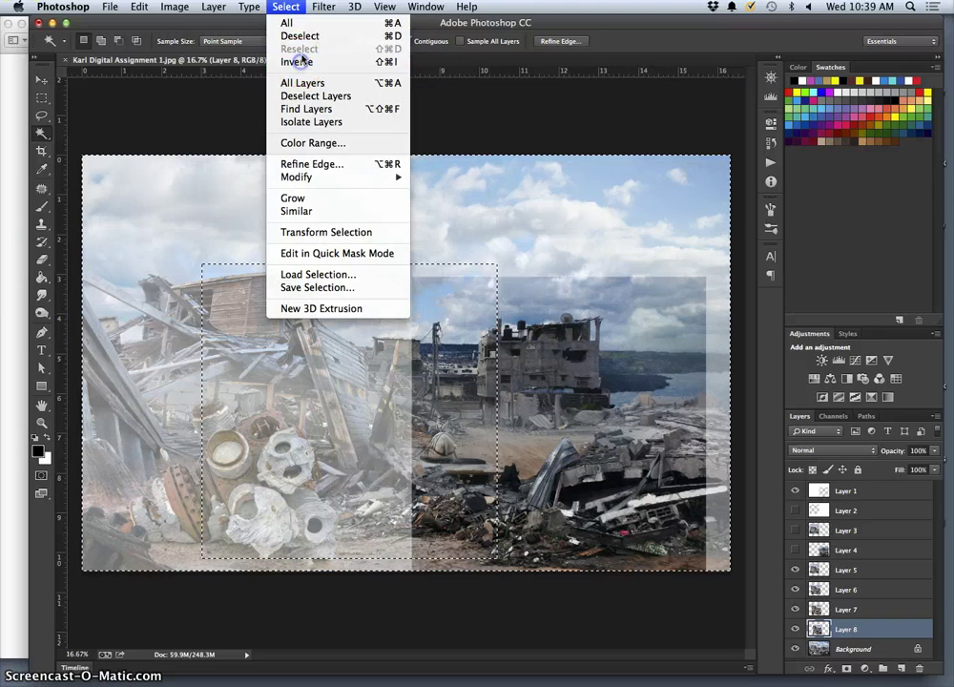
pyautogui.click(297, 61)
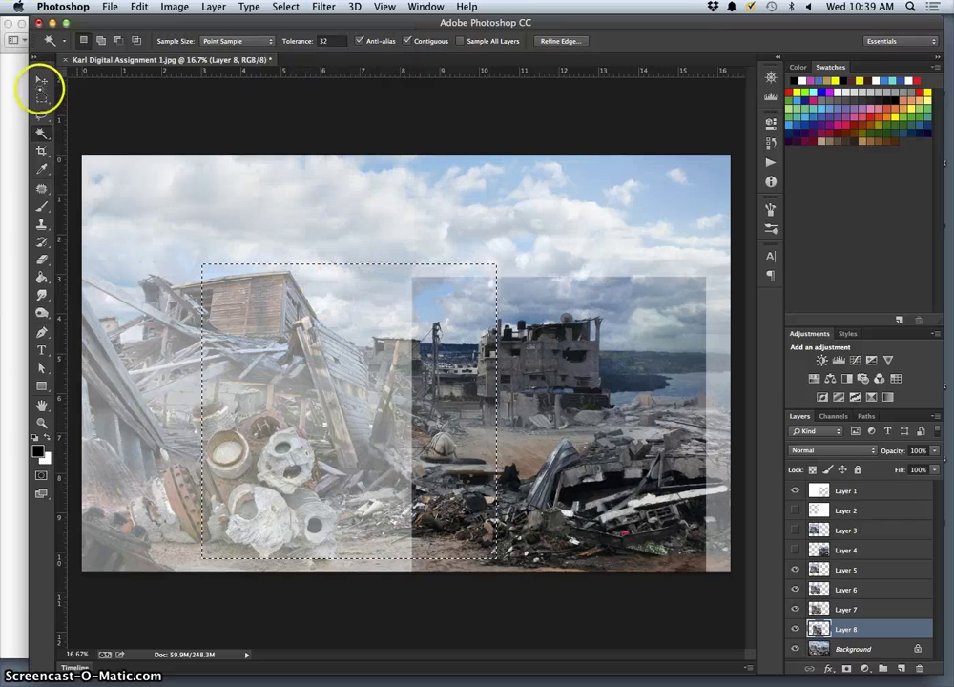
# Shift the square selection to about 5 across and 3 down on the rulers, nudging it into place, and copy that Background area to a new layer.
pyautogui.click(41, 98)
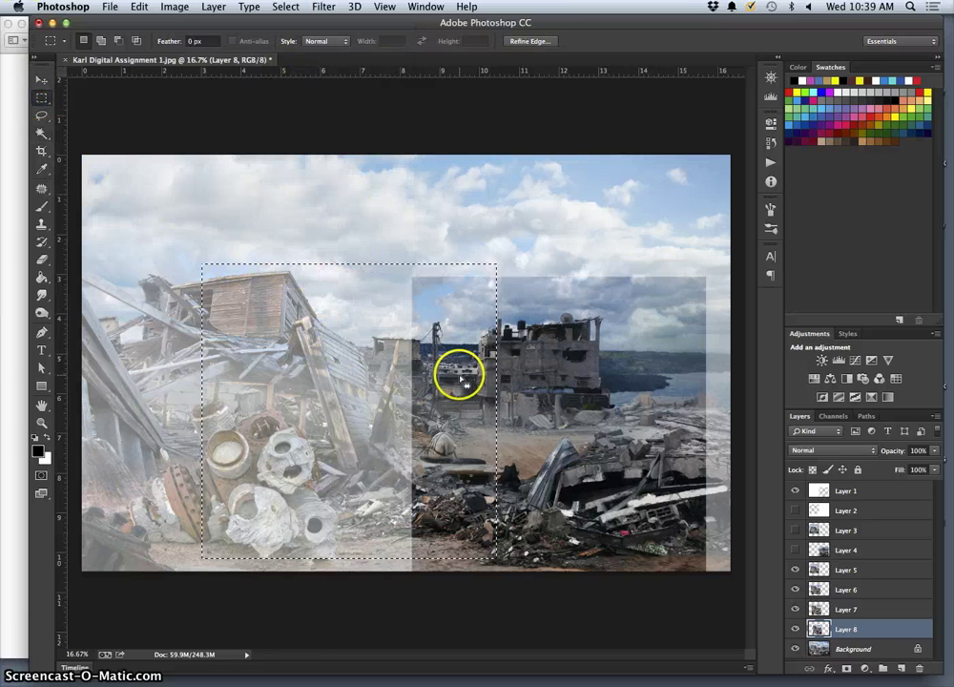
pyautogui.moveTo(461, 378); pyautogui.dragTo(548, 387)
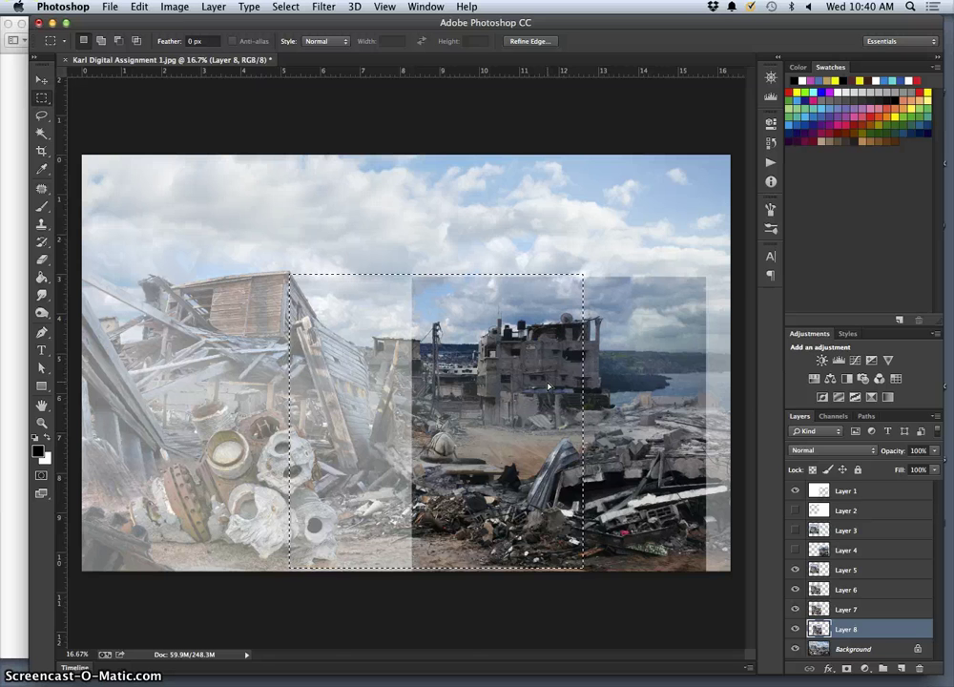
pyautogui.hotkey('shift', 'Left')
pyautogui.hotkey('shift', 'Left')
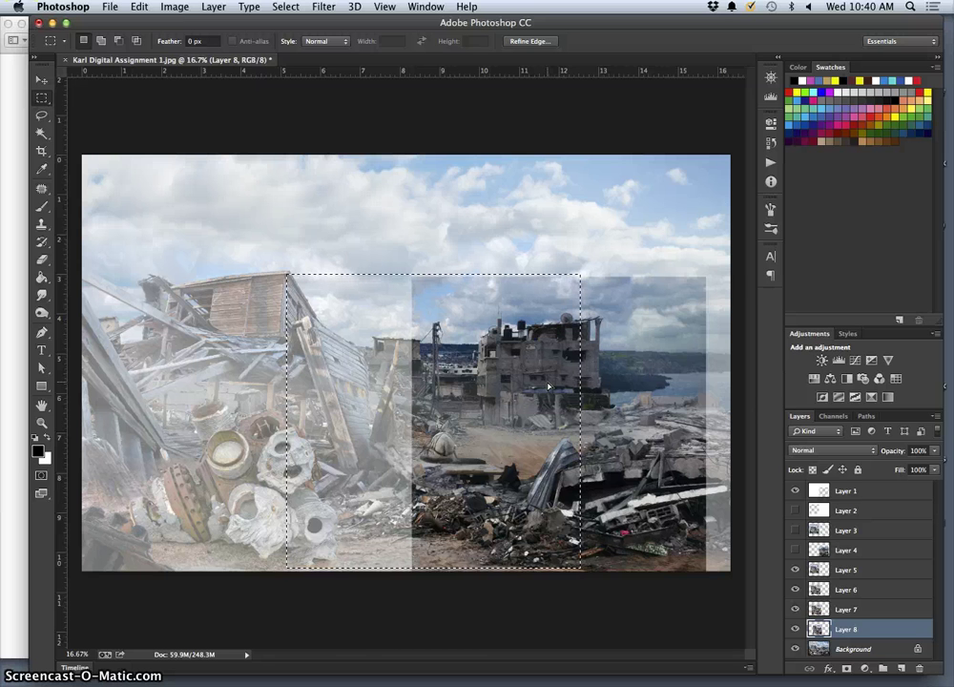
pyautogui.hotkey('shift', 'Left')
pyautogui.hotkey('shift', 'Left')
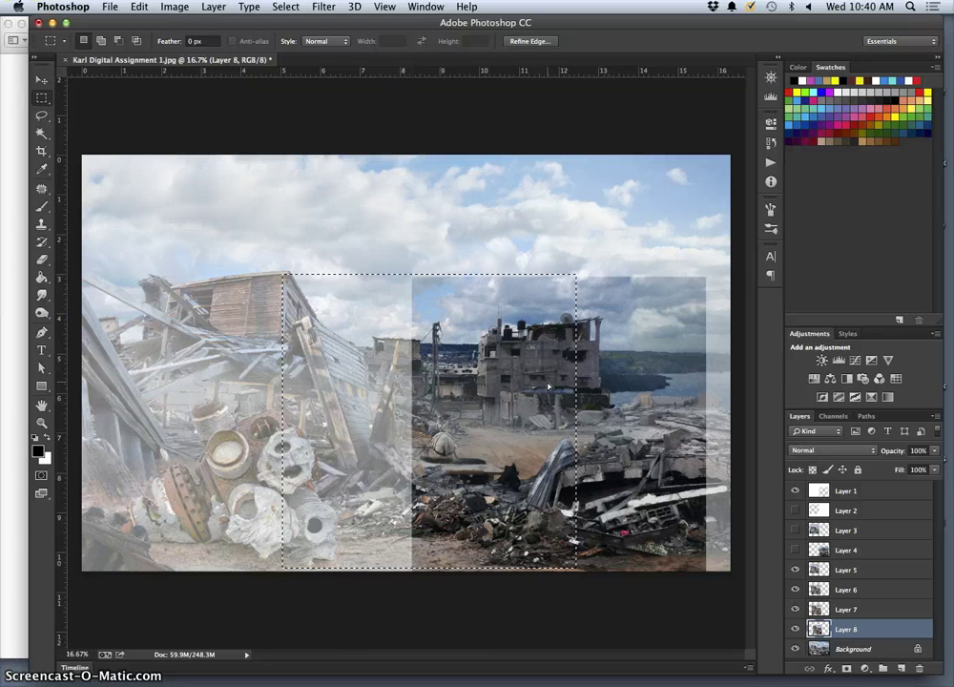
pyautogui.moveTo(511, 345); pyautogui.dragTo(513, 356)
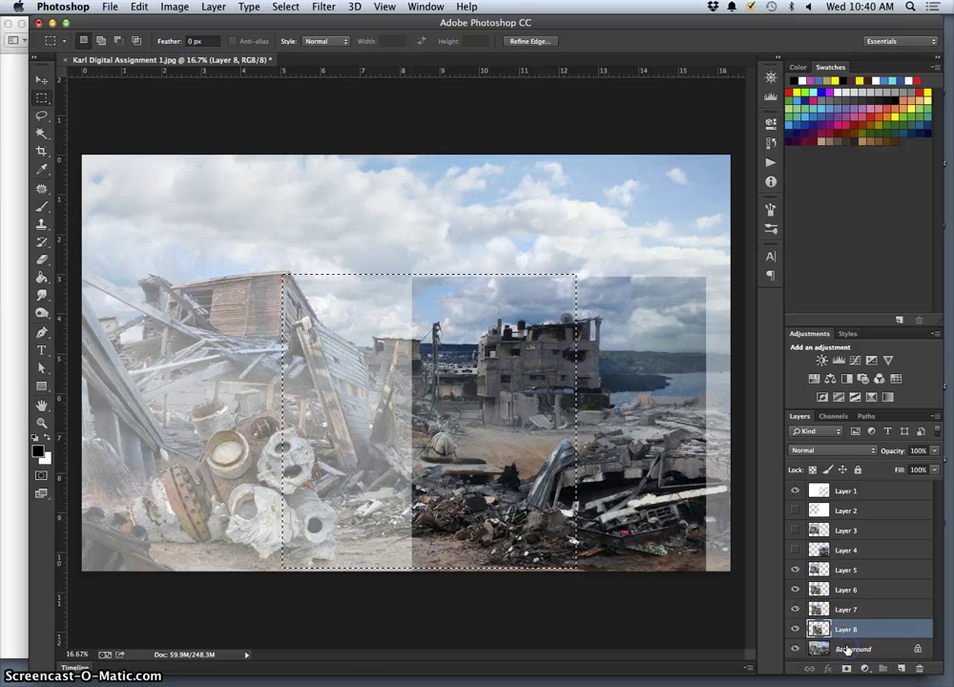
pyautogui.click(846, 648)
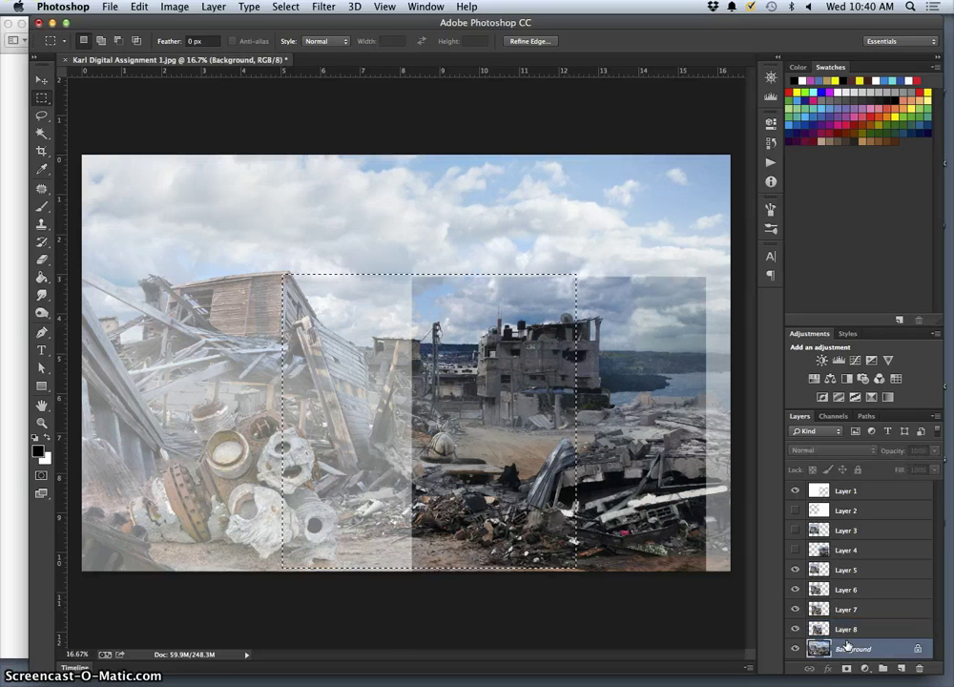
pyautogui.press('super+j')
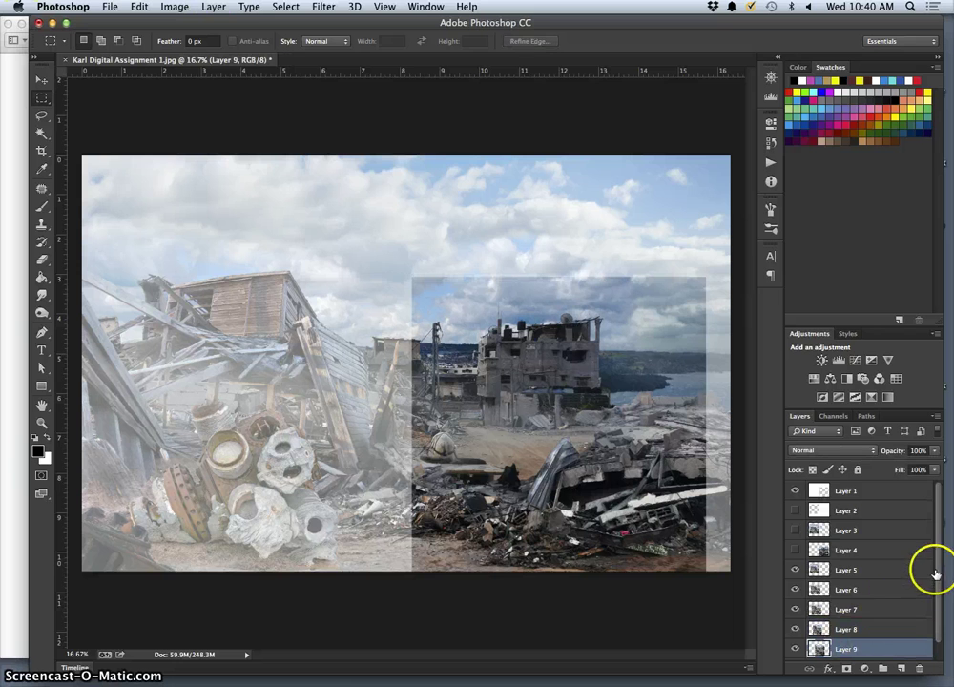
# Select Layer 9's square by inverting a Magic Wand selection of its surroundings, and make the Background the active layer.
pyautogui.moveTo(936, 590); pyautogui.dragTo(934, 610)
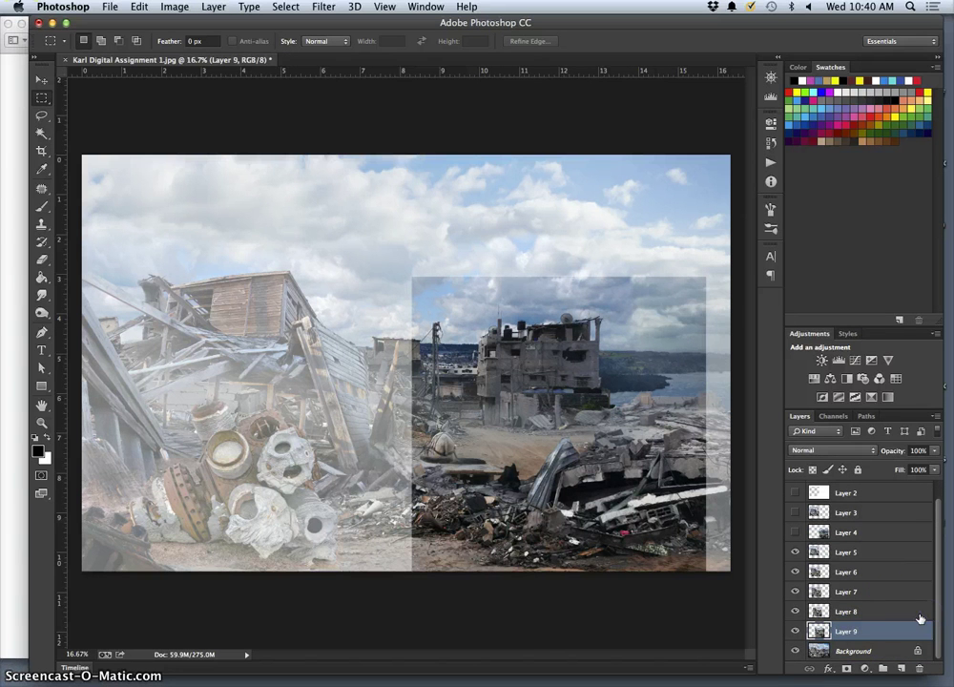
pyautogui.click(865, 636)
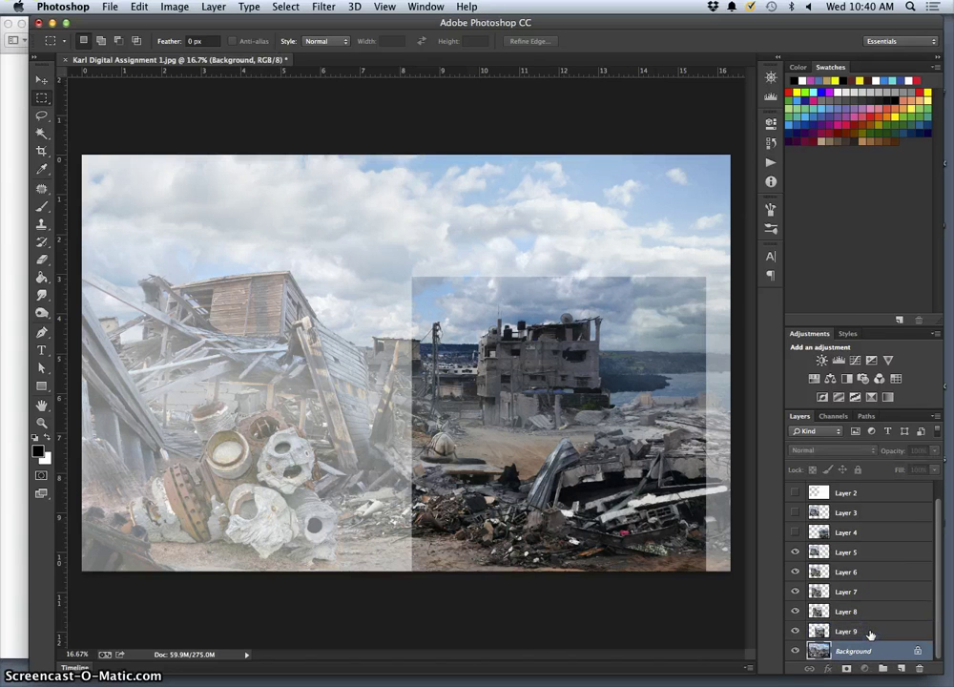
pyautogui.click(870, 633)
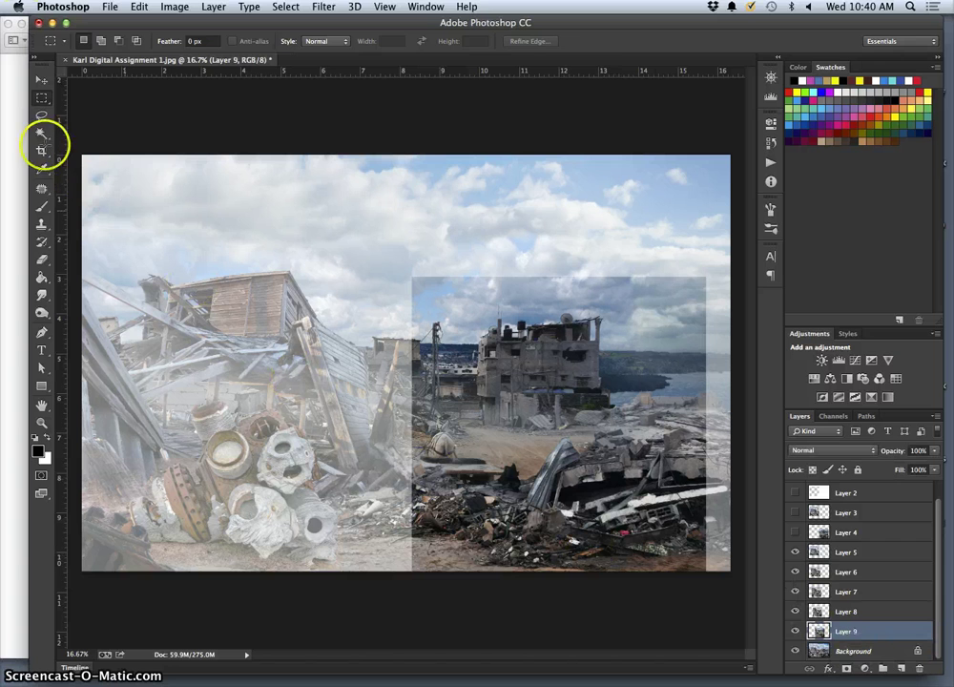
pyautogui.click(42, 133)
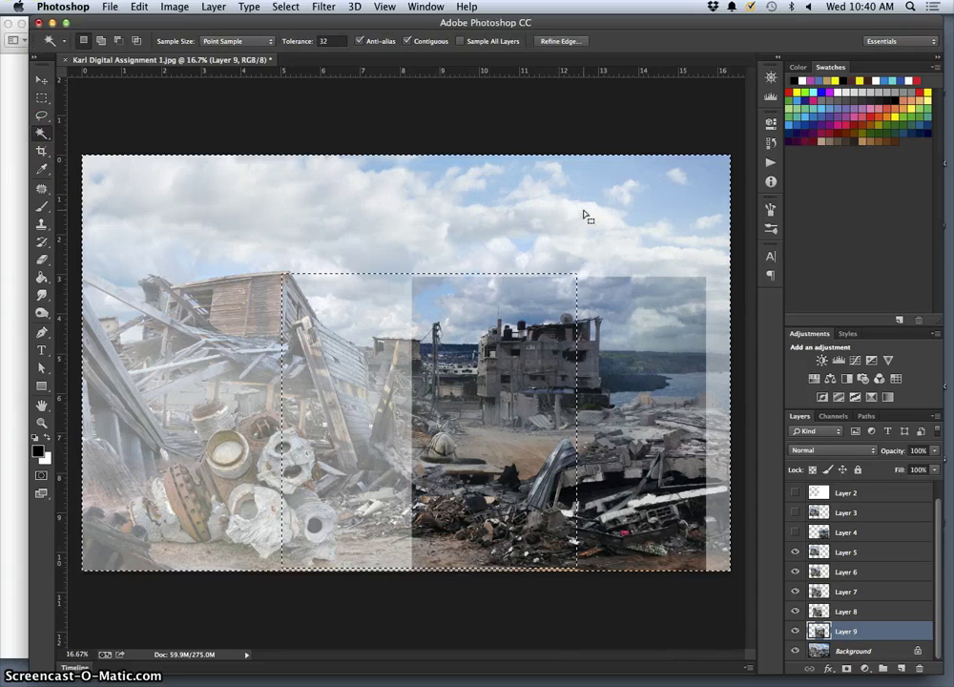
pyautogui.click(286, 7)
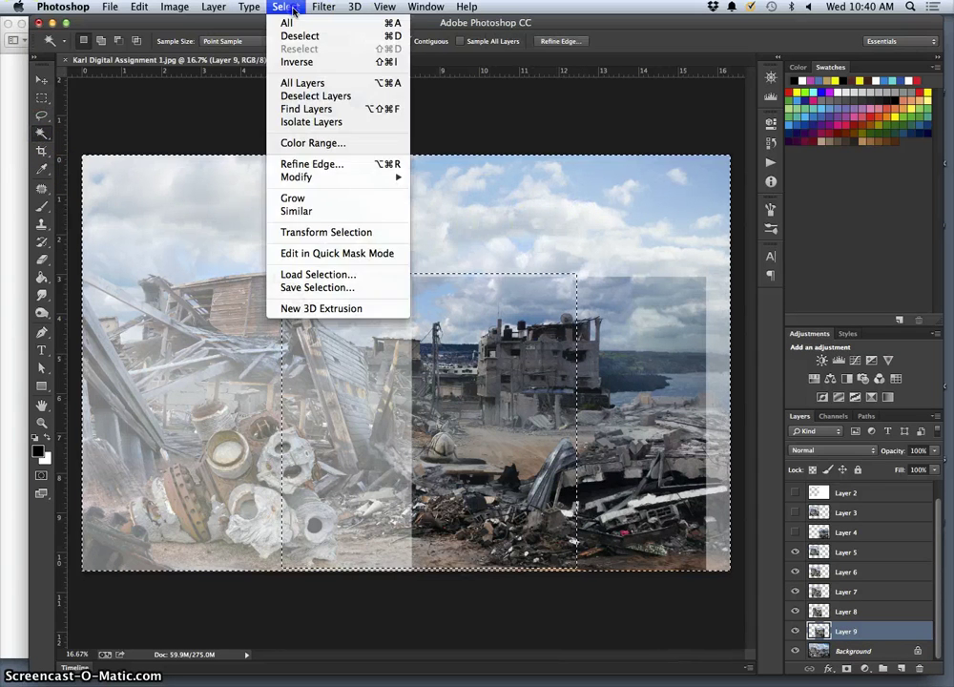
pyautogui.click(294, 61)
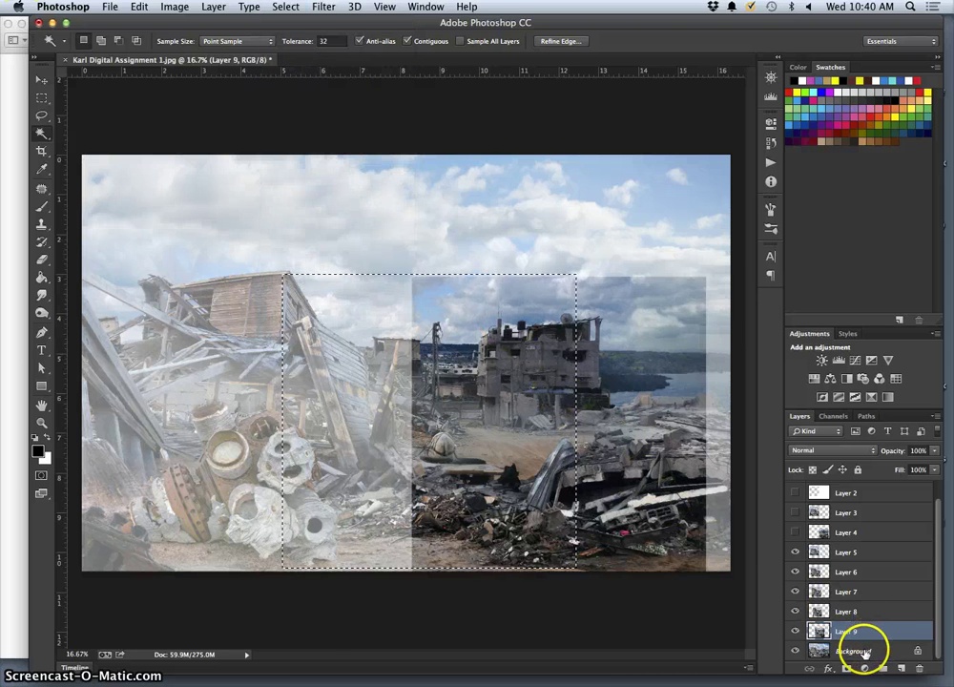
pyautogui.click(862, 650)
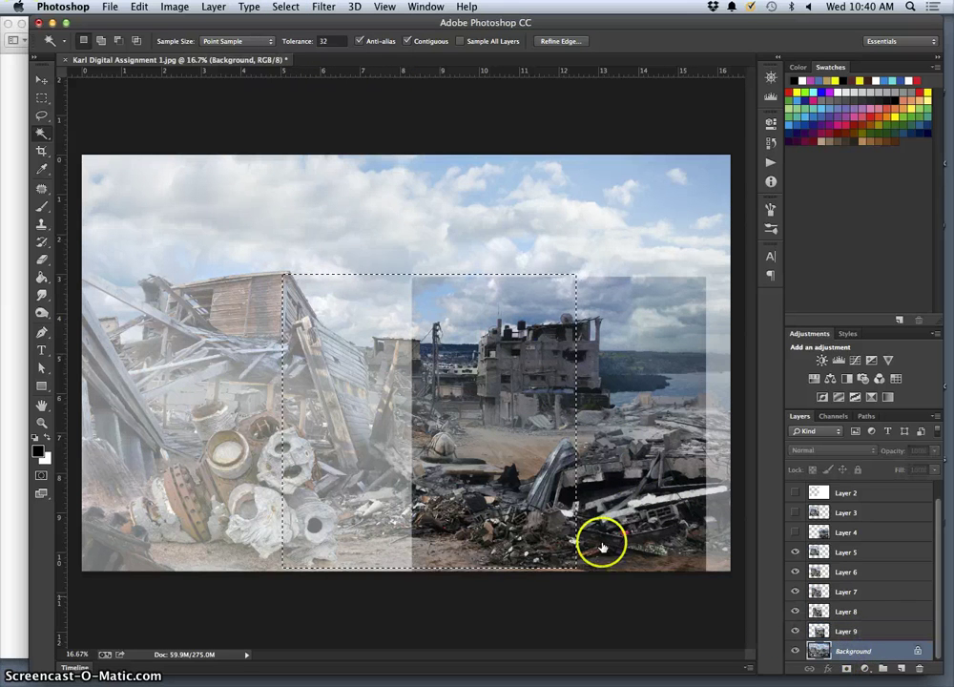
# Shift the square selection to about 7 across and 3 down on the rulers, and copy that Background area to a new layer.
pyautogui.click(41, 97)
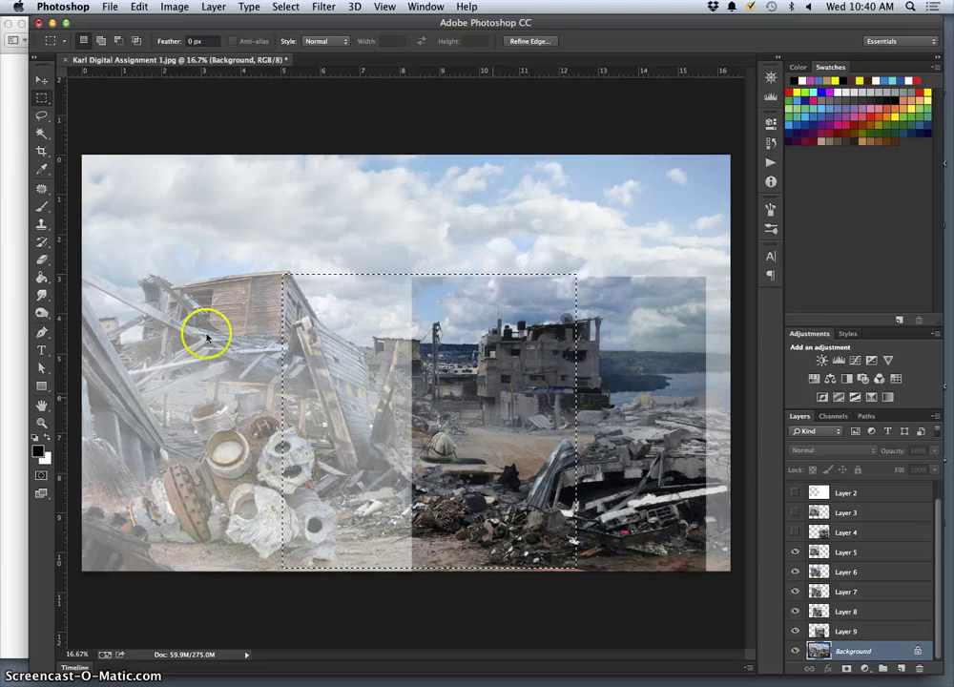
pyautogui.moveTo(506, 393); pyautogui.dragTo(585, 401)
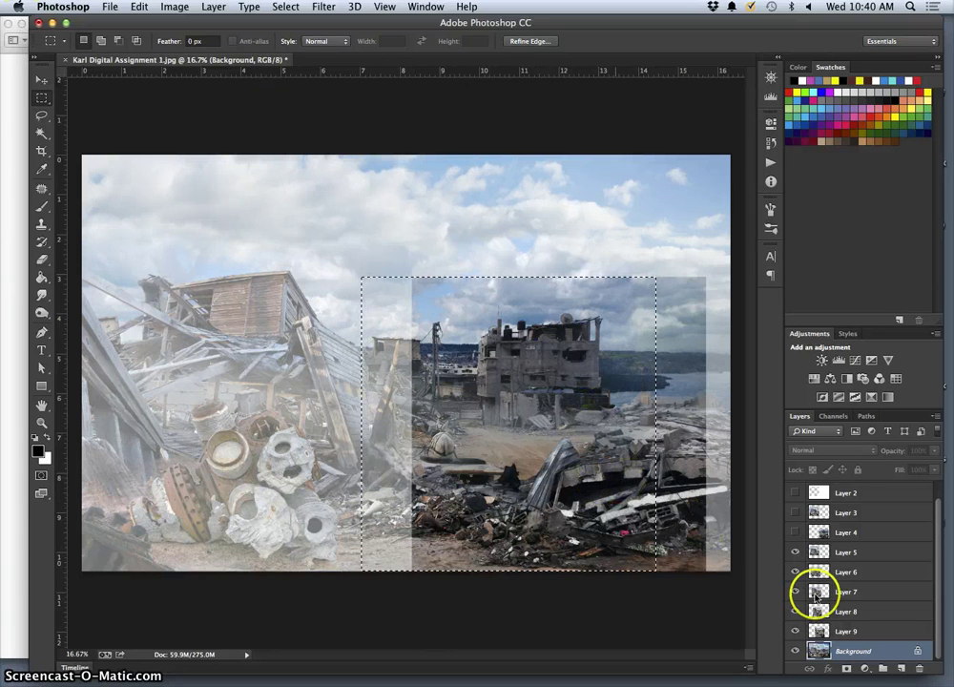
pyautogui.press('super+j')
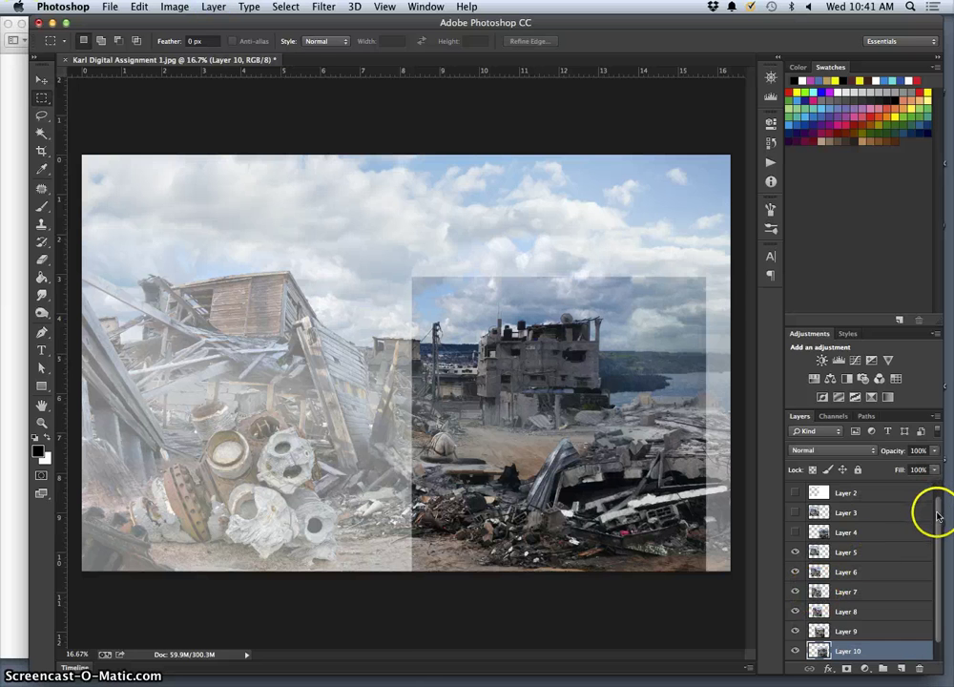
# Hide the white overlay on Layer 1 and the Background so only the copied squares show.
pyautogui.moveTo(937, 516); pyautogui.dragTo(940, 492)
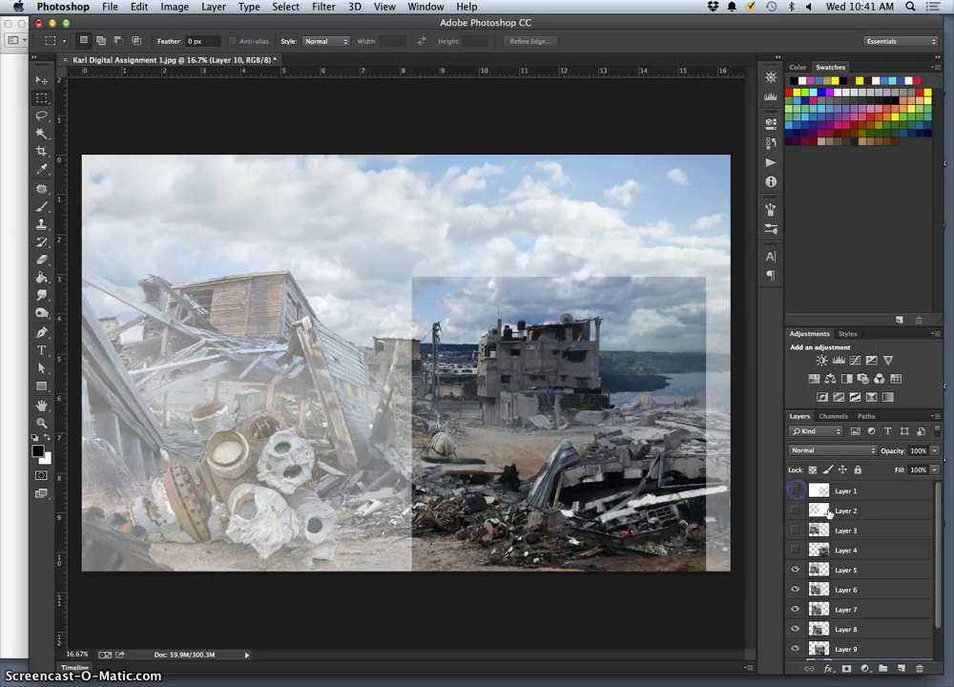
pyautogui.click(796, 490)
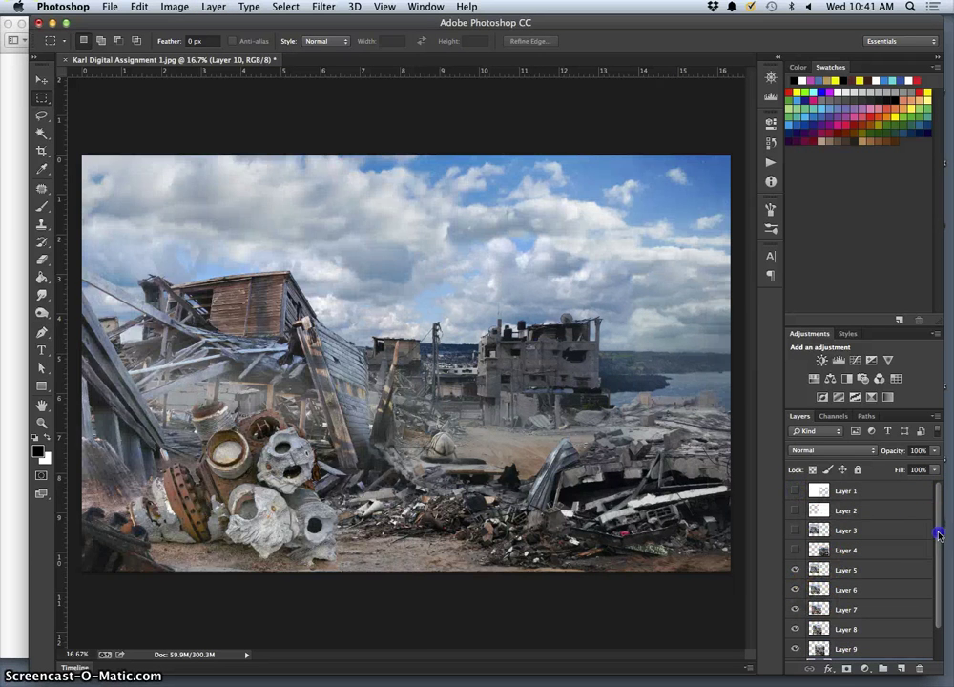
pyautogui.moveTo(938, 535); pyautogui.dragTo(934, 572)
pyautogui.click(797, 650)
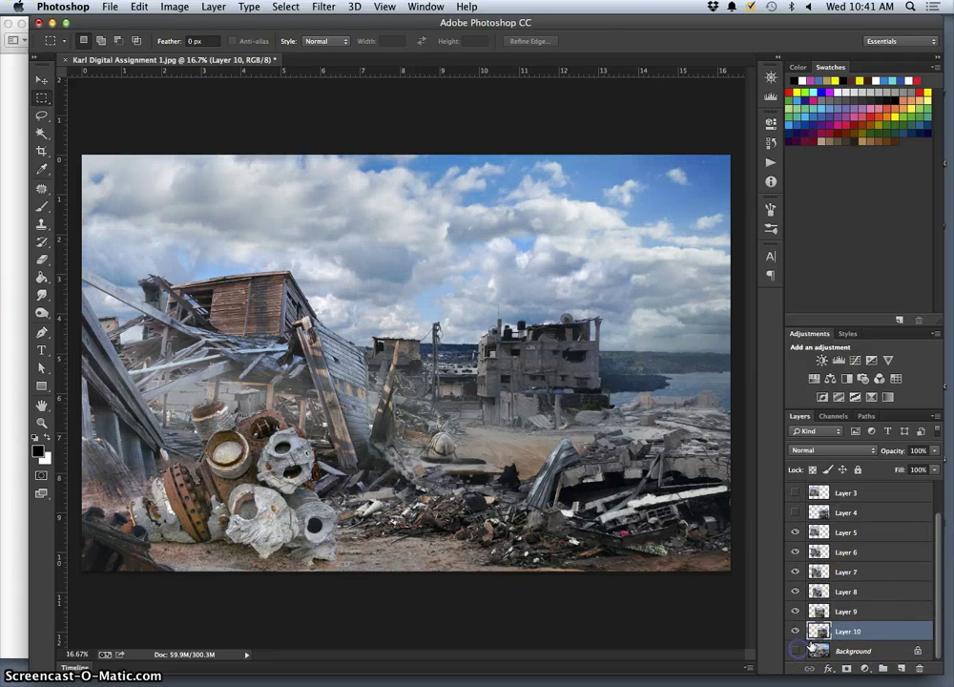
# Make the Background layer active and turn its visibility back on.
pyautogui.moveTo(937, 590); pyautogui.dragTo(938, 570)
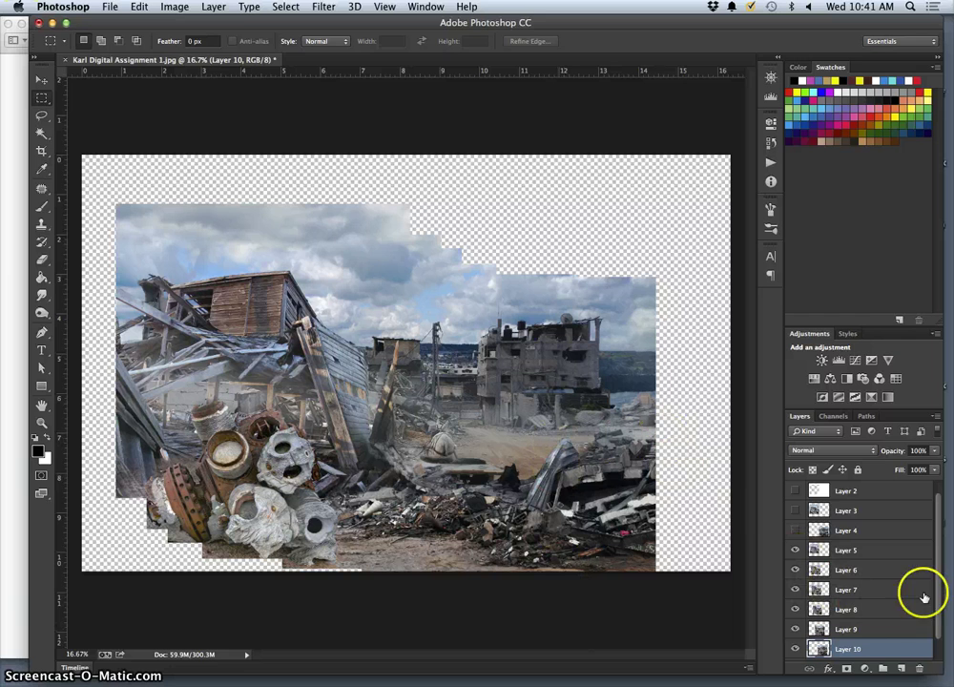
pyautogui.moveTo(937, 597); pyautogui.dragTo(937, 607)
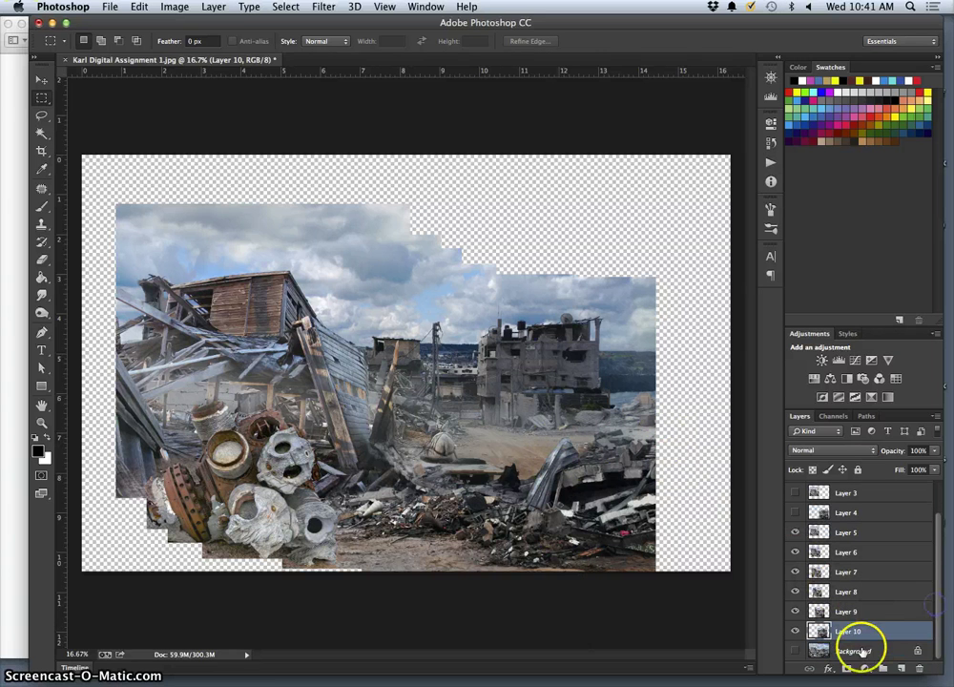
pyautogui.click(800, 650)
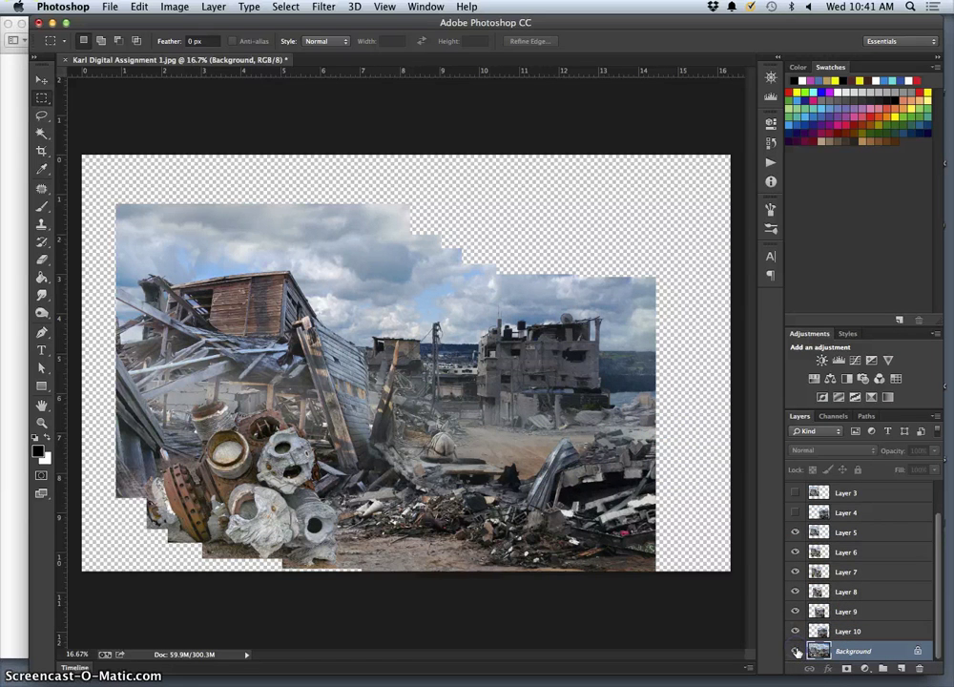
pyautogui.click(797, 651)
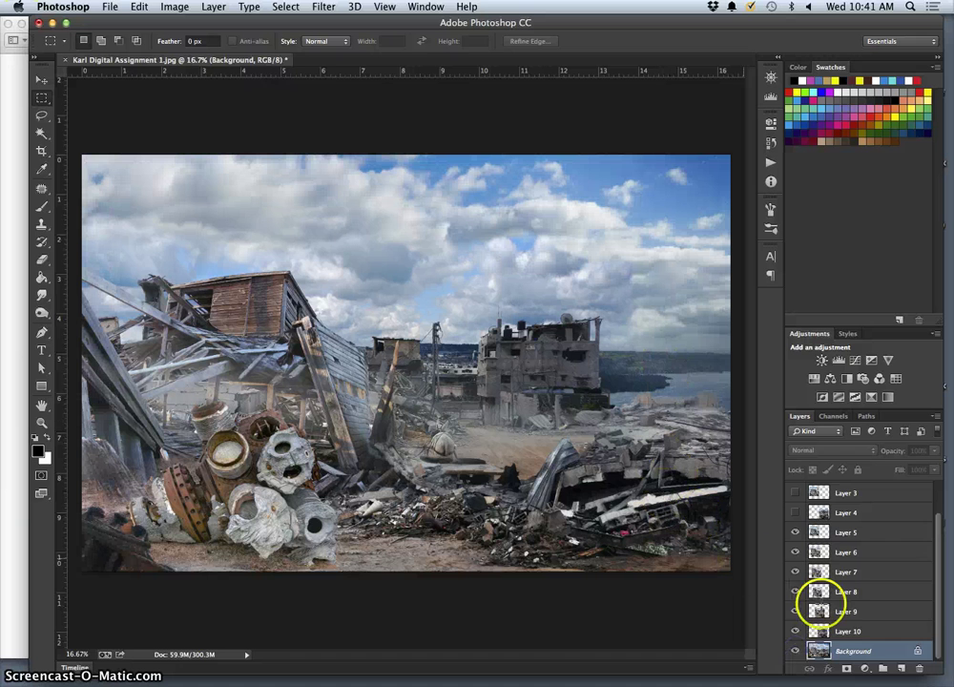
# Make Layer 4 visible and move it below Layer 10, directly above the Background.
pyautogui.click(843, 633)
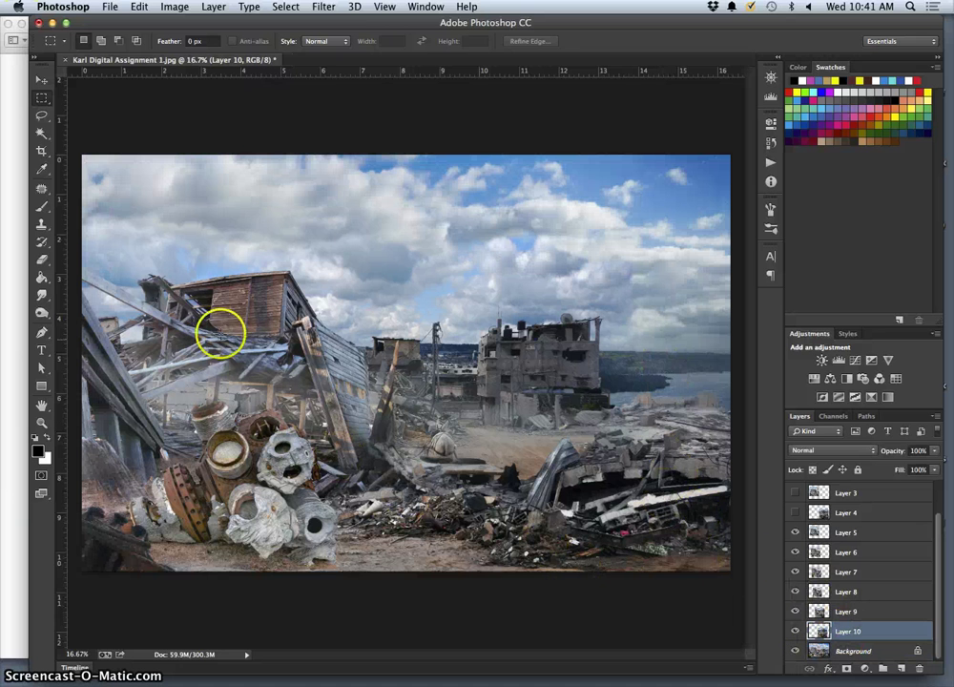
pyautogui.click(845, 513)
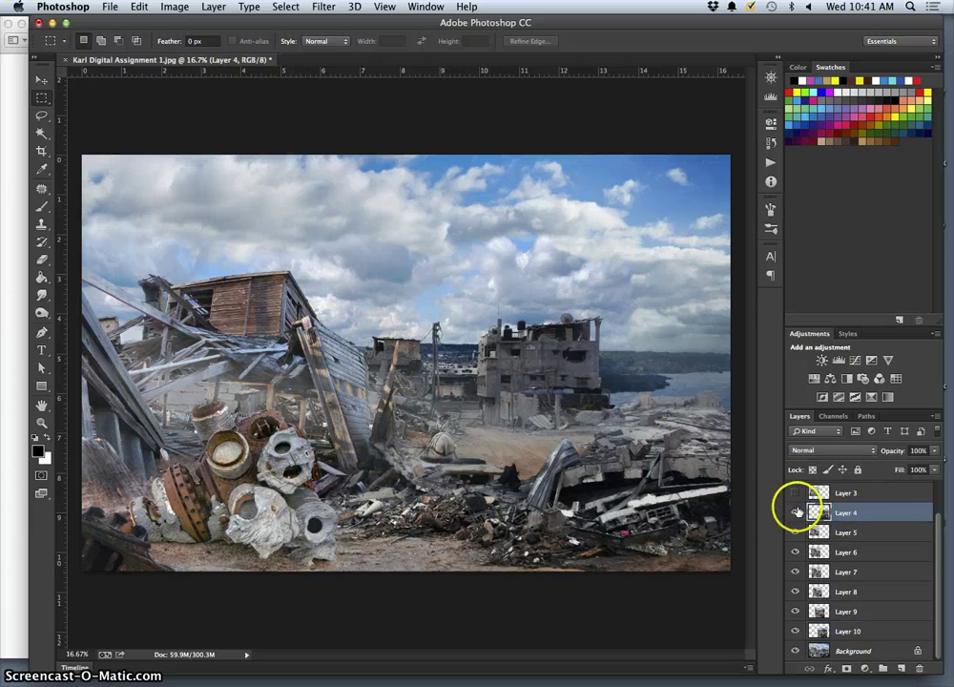
pyautogui.moveTo(847, 532); pyautogui.dragTo(838, 640)
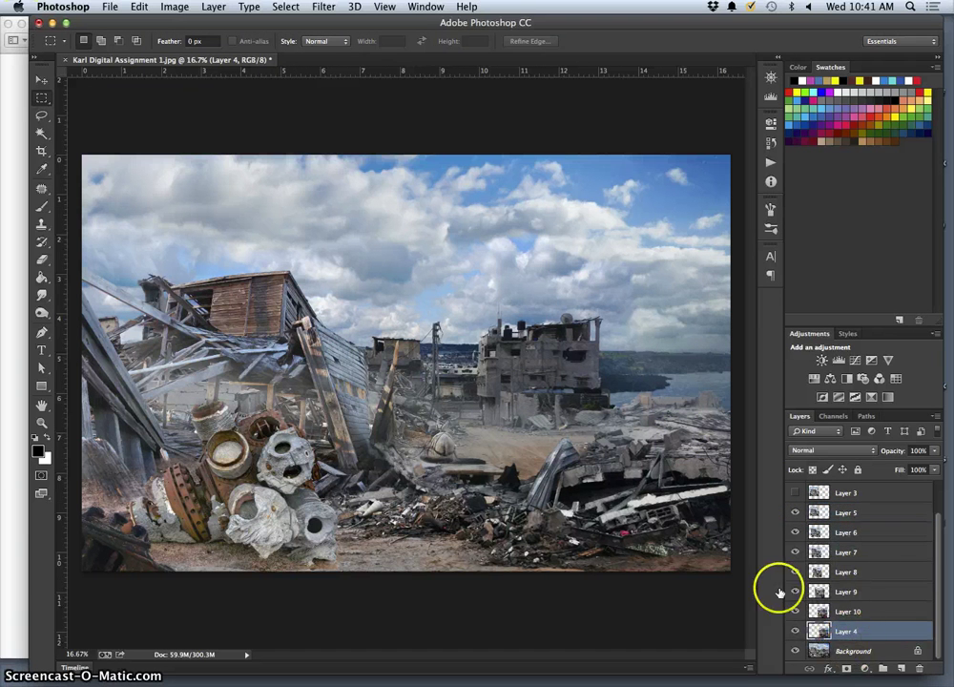
# Select Layer 4's square by inverting a Magic Wand selection of the empty area around it.
pyautogui.click(42, 133)
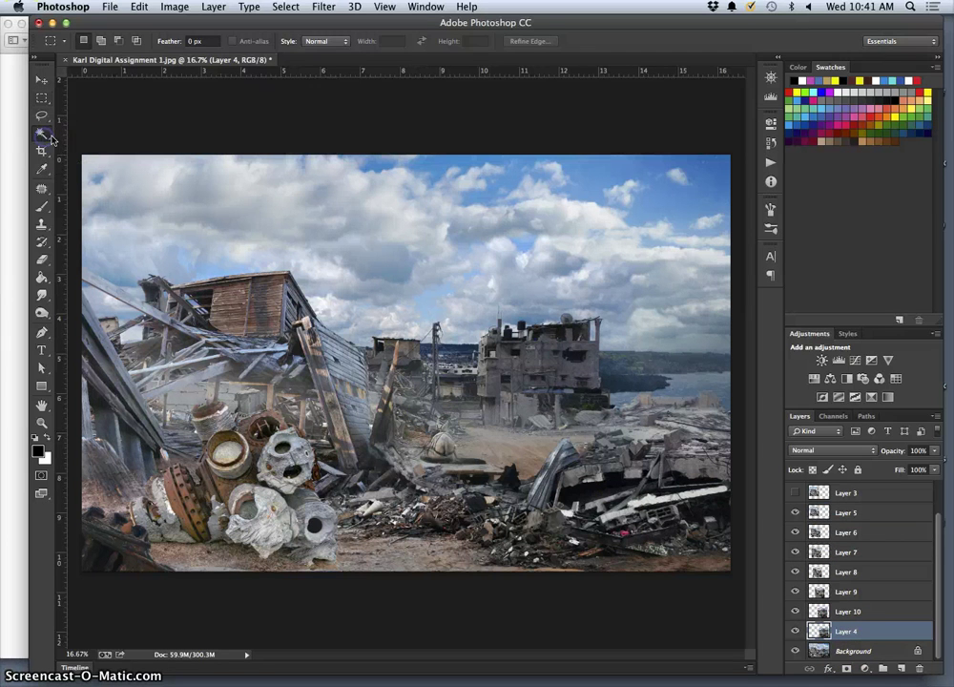
pyautogui.click(465, 212)
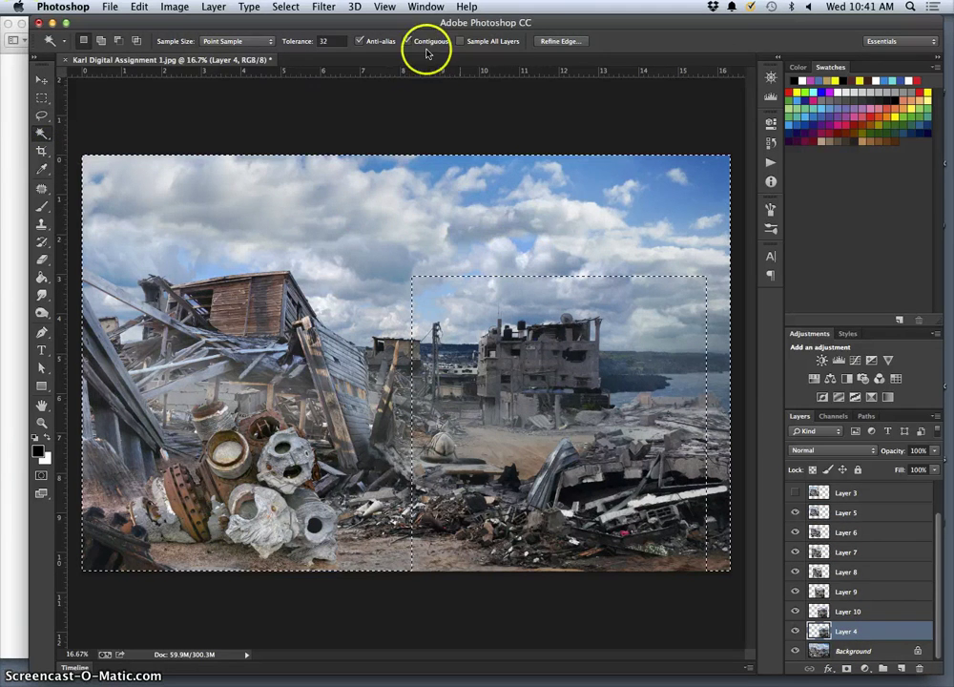
pyautogui.click(286, 6)
pyautogui.click(296, 62)
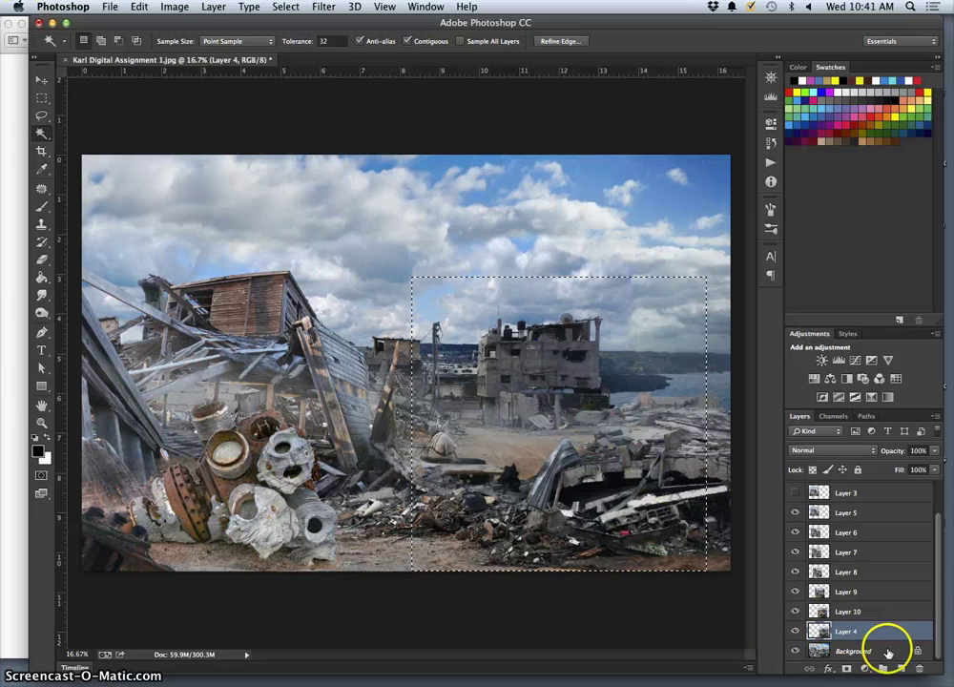
# Shift the square selection flush with the image's right edge, about 9 across and 3 down on the rulers, and copy that Layer 4 area to a new layer.
pyautogui.click(42, 98)
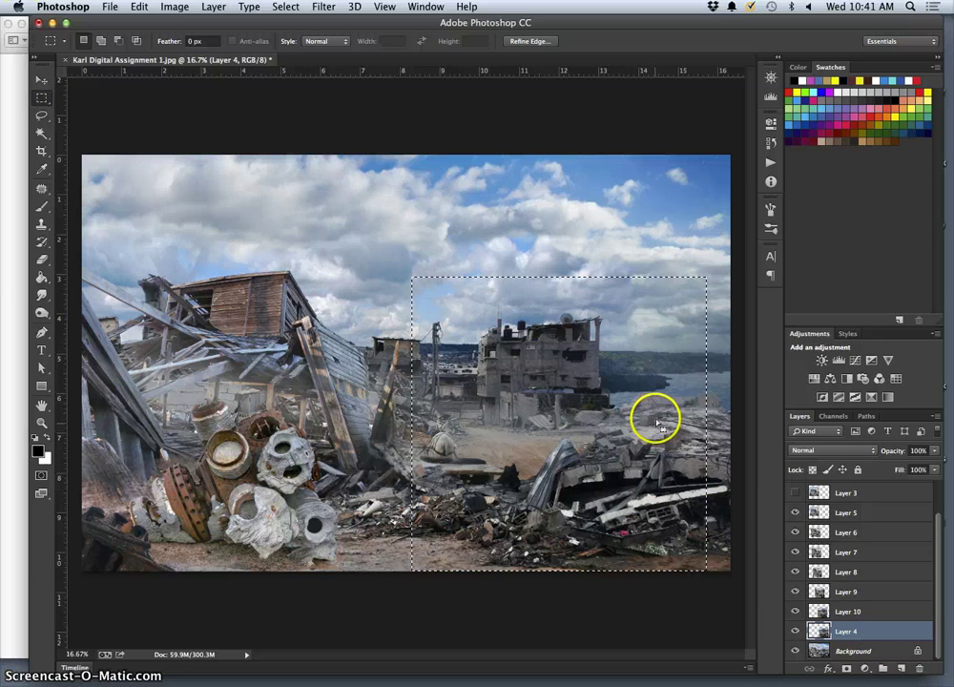
pyautogui.moveTo(656, 423); pyautogui.dragTo(682, 425)
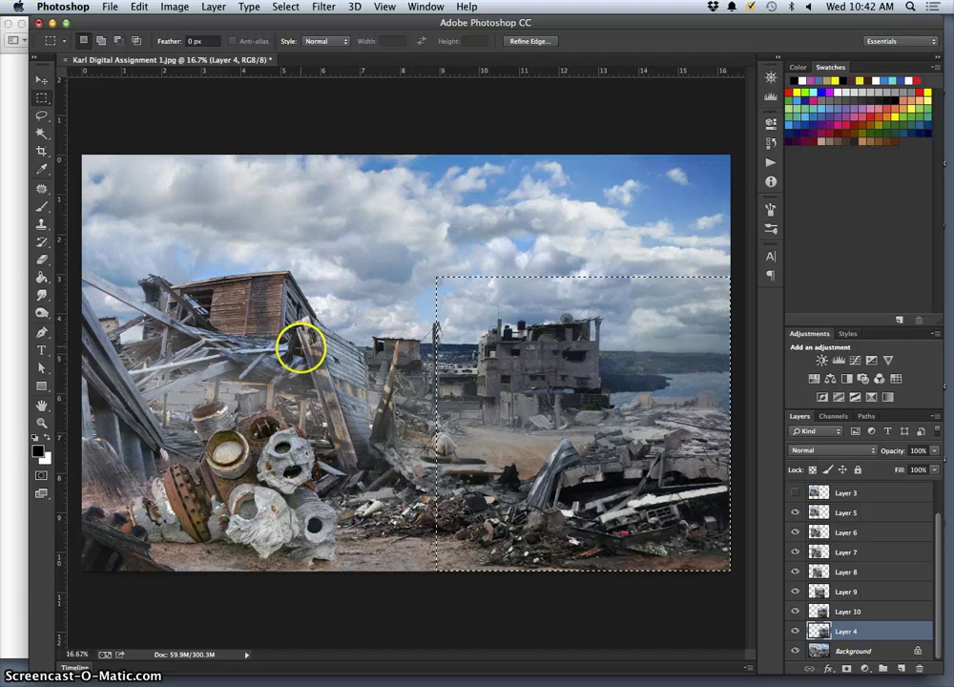
pyautogui.press('super+j')
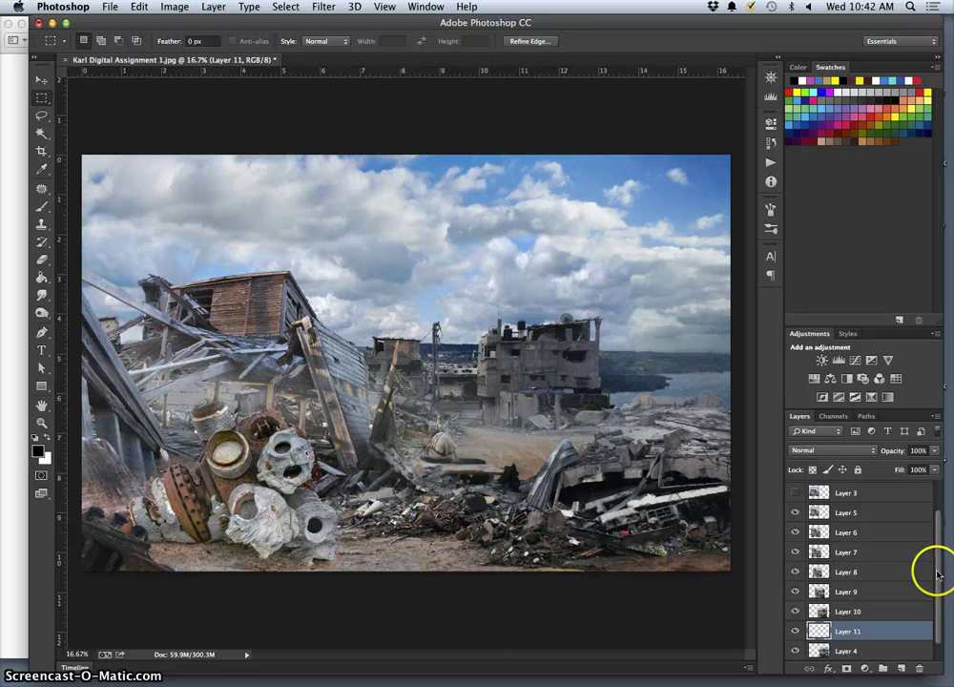
# Move the new Layer 11 below Layer 4 in the stack and hide the Background.
pyautogui.moveTo(937, 574); pyautogui.dragTo(936, 599)
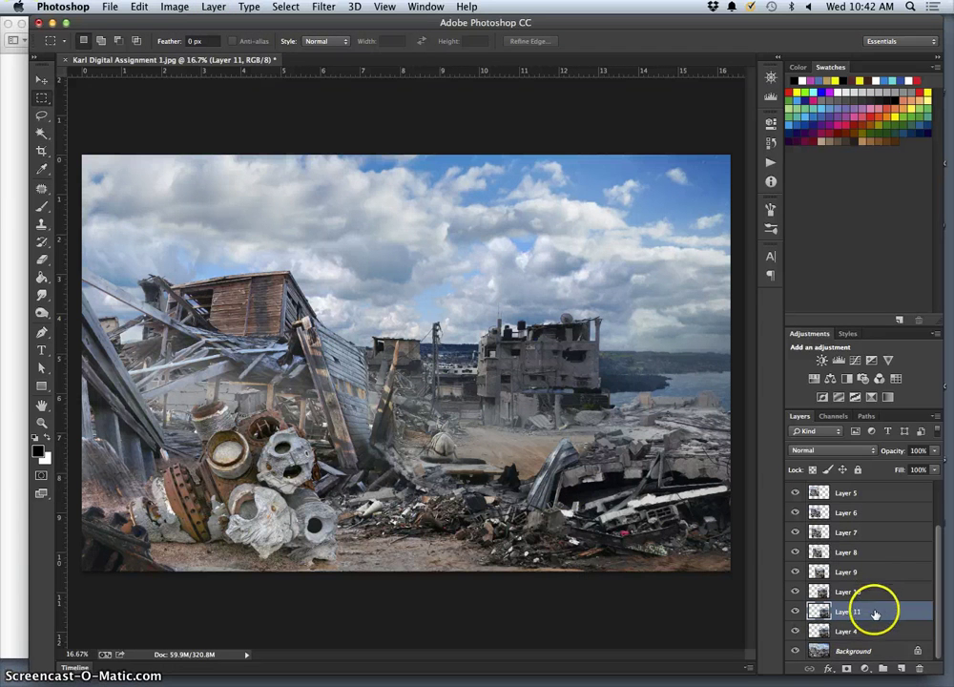
pyautogui.moveTo(875, 625); pyautogui.dragTo(867, 634)
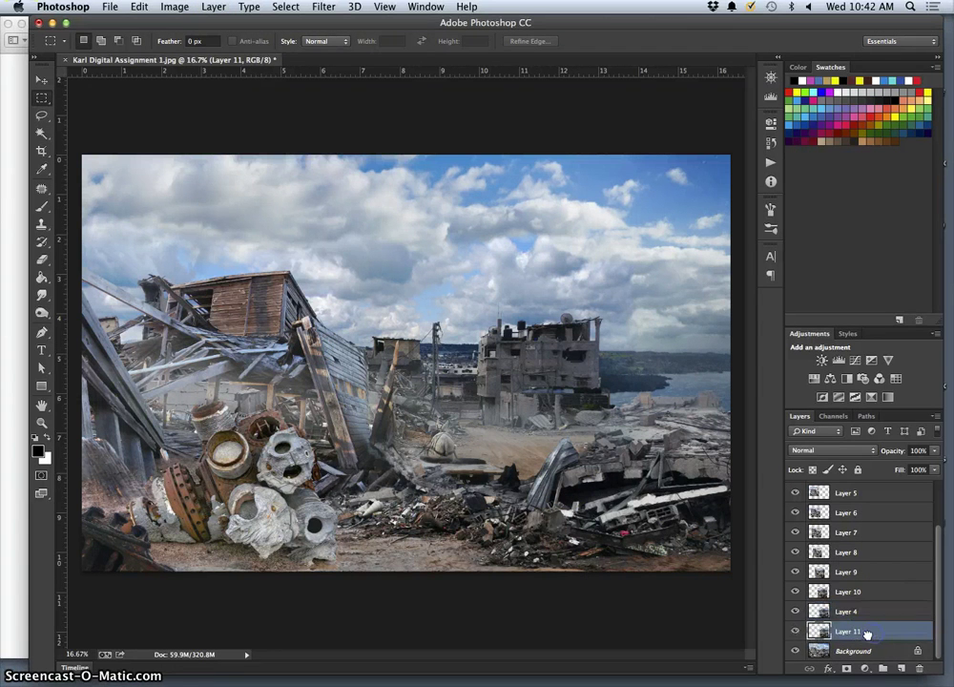
pyautogui.click(797, 652)
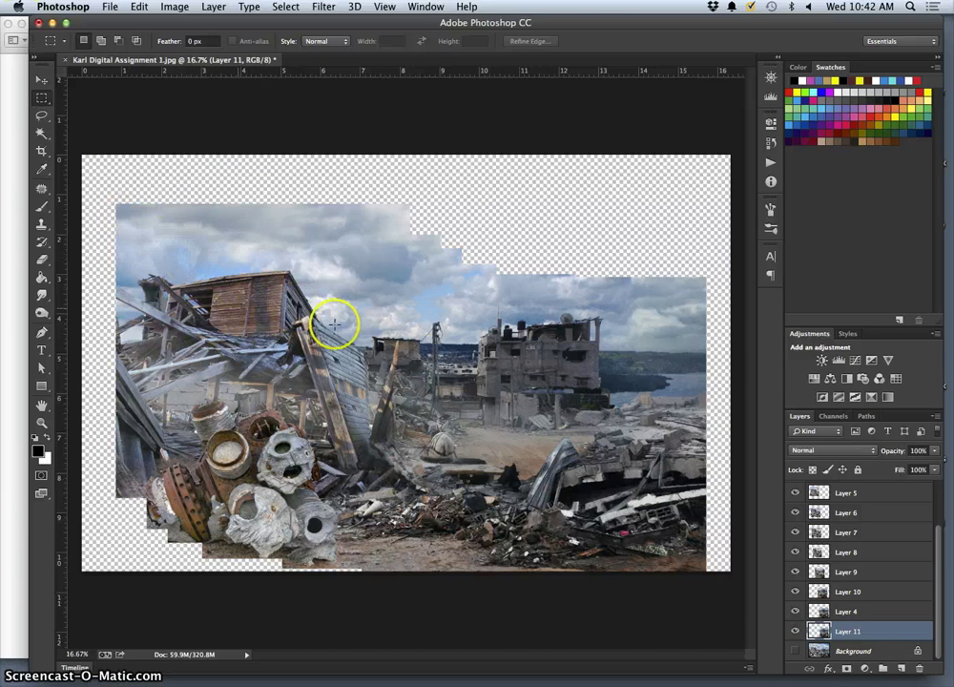
# Toggle the visibility of Layer 11 and the Background to check how far Layer 11's square reaches toward the image's right edge.
pyautogui.click(796, 631)
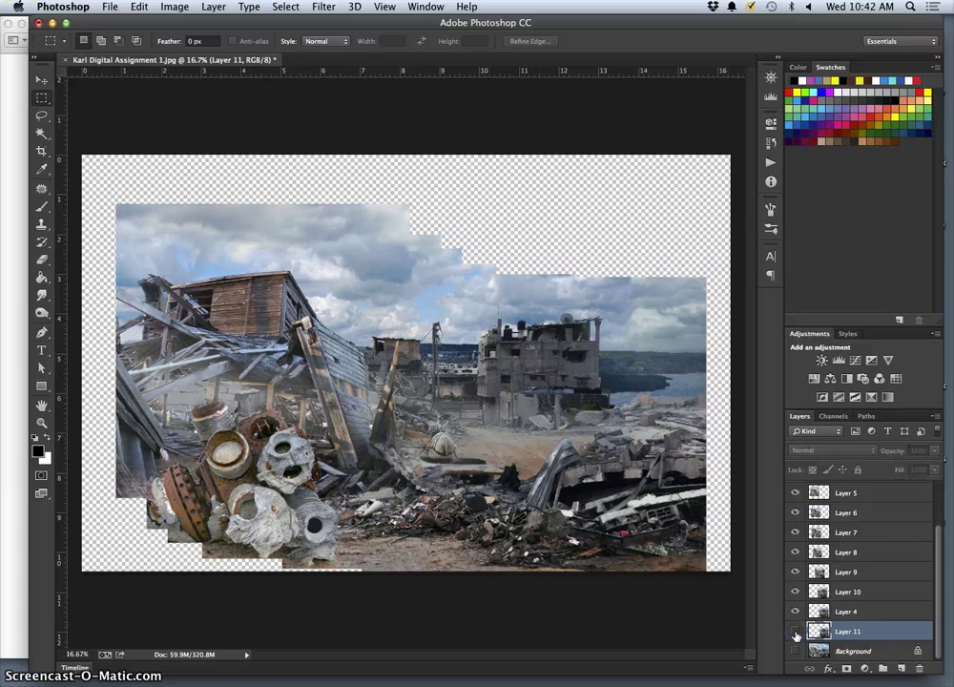
pyautogui.click(795, 631)
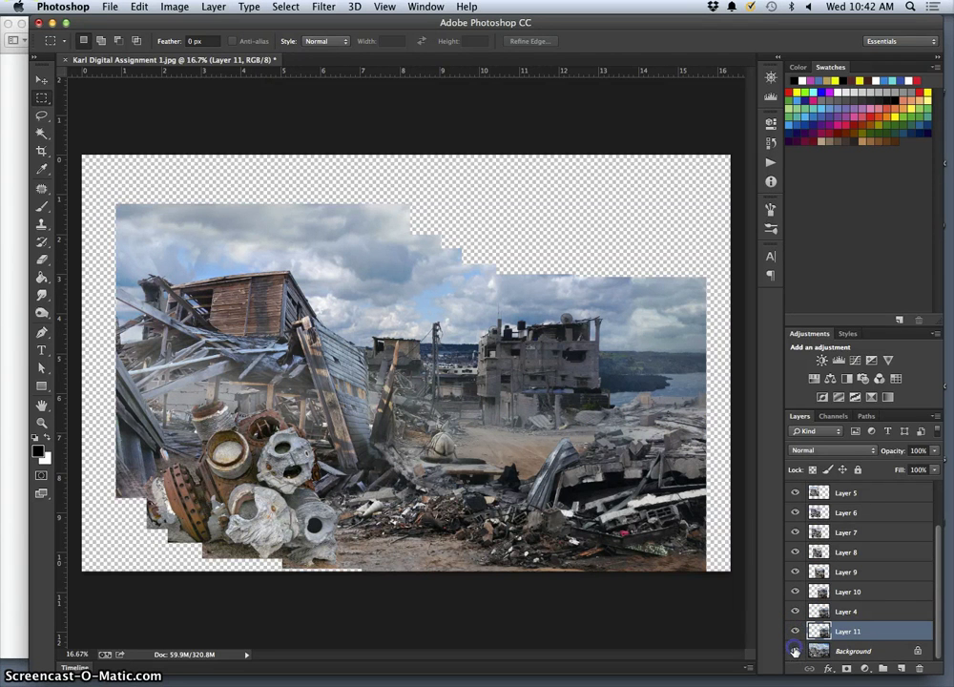
pyautogui.click(795, 651)
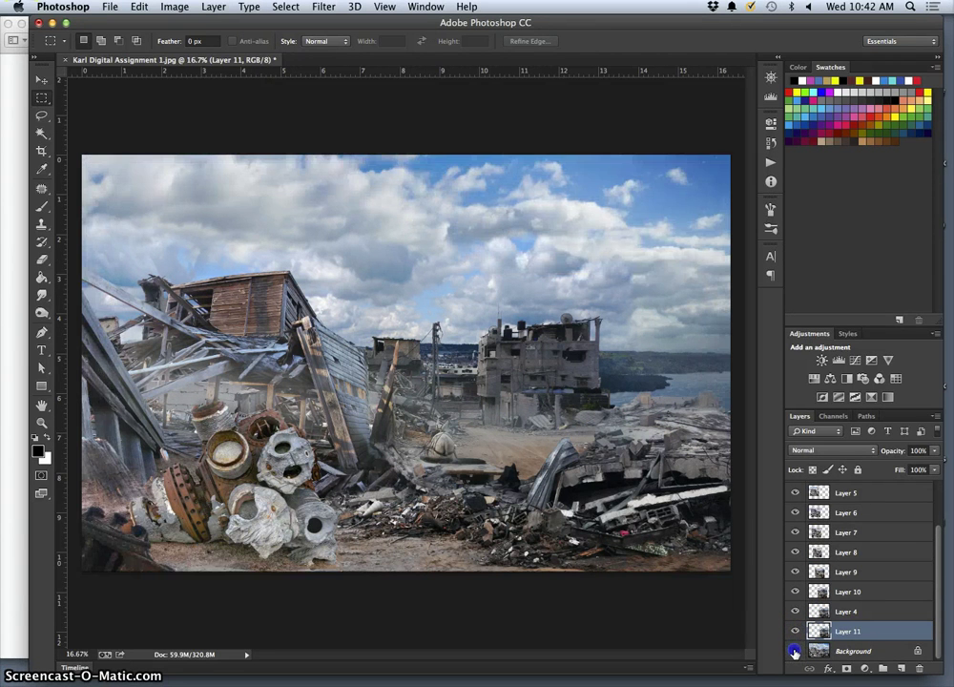
pyautogui.click(795, 651)
pyautogui.click(795, 651)
pyautogui.click(796, 631)
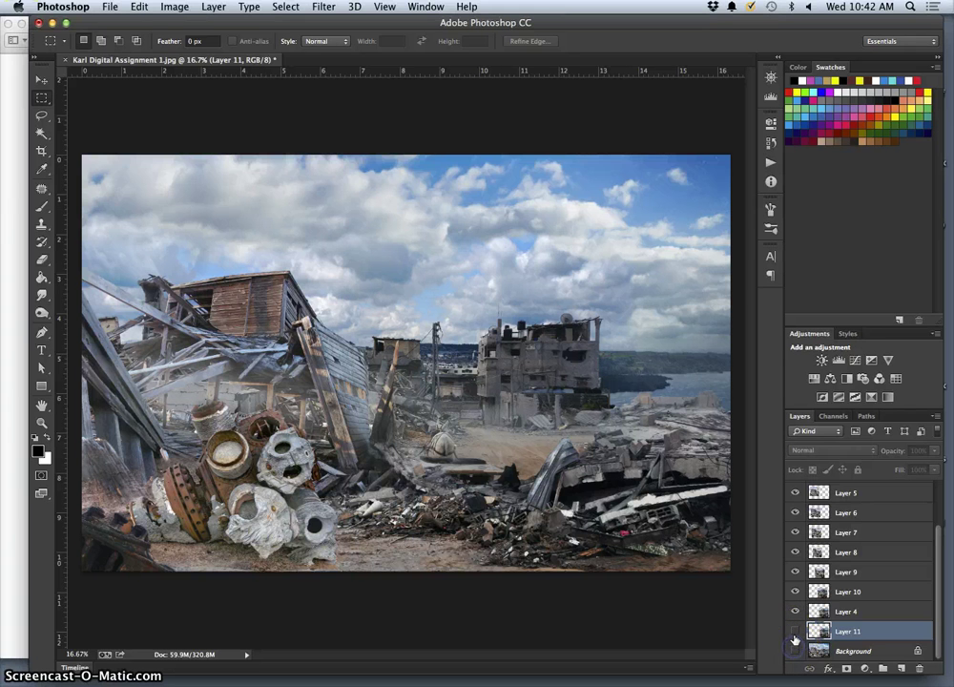
pyautogui.click(795, 647)
pyautogui.click(795, 632)
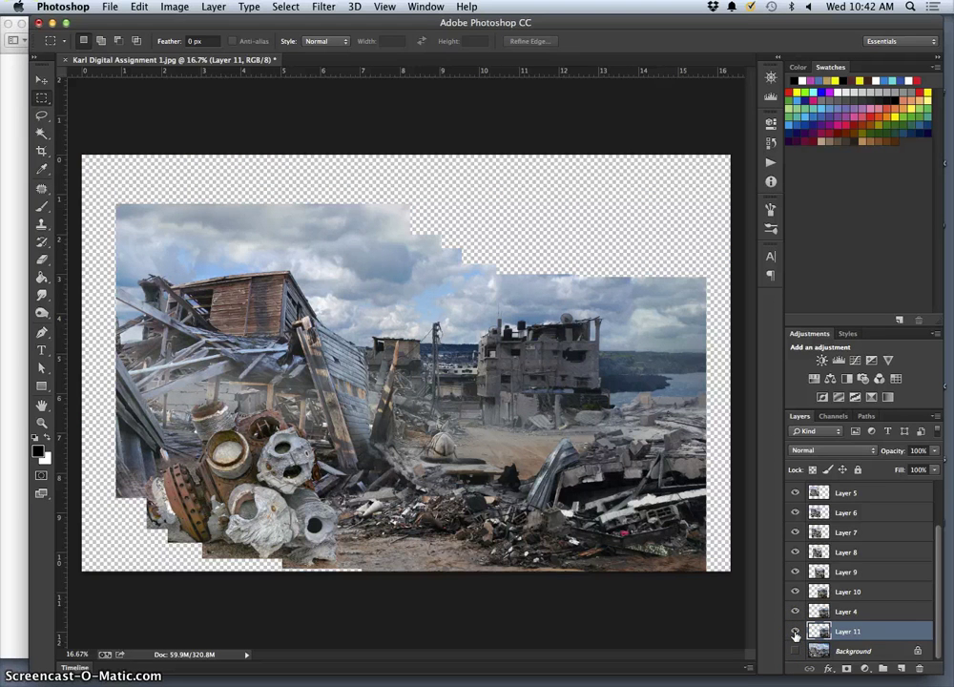
pyautogui.click(859, 638)
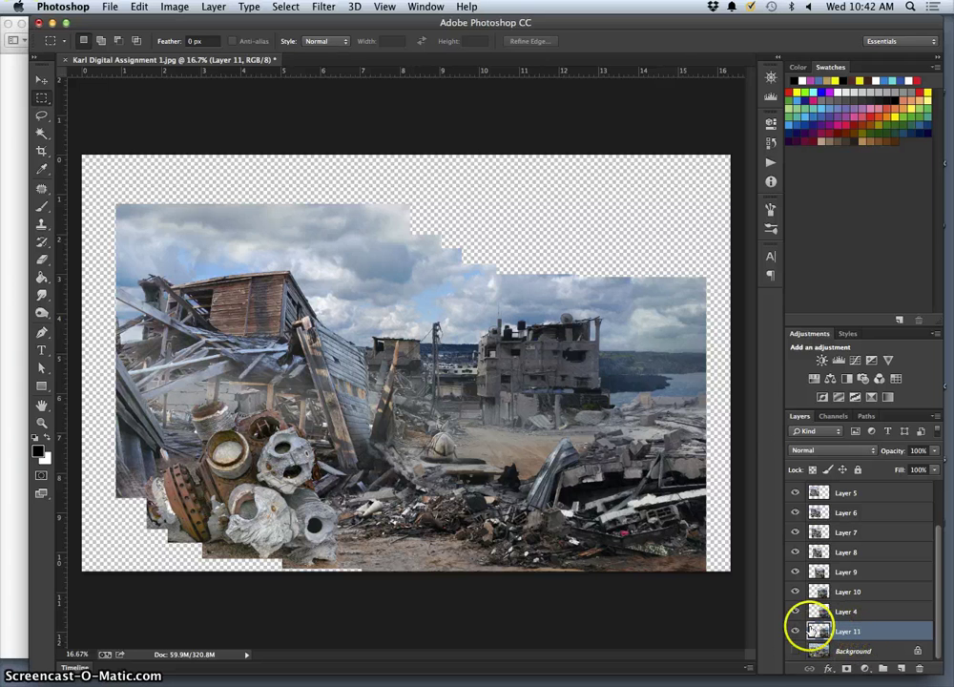
pyautogui.click(796, 631)
pyautogui.click(796, 631)
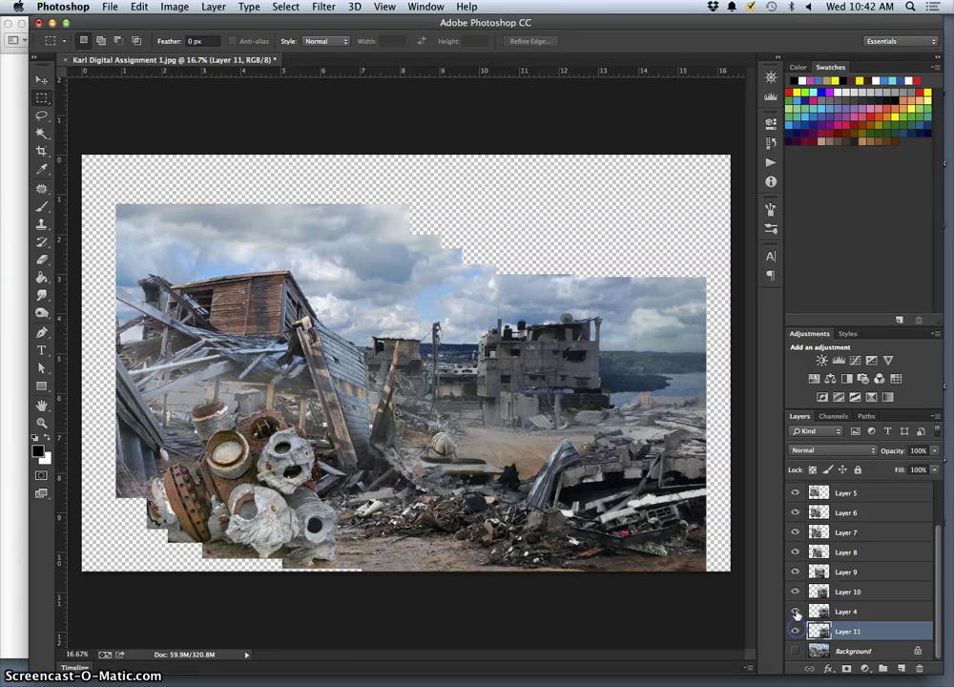
# Hide all the remaining visible square layers, Layers 4 through 11, leaving Layer 11 for last.
pyautogui.click(793, 572)
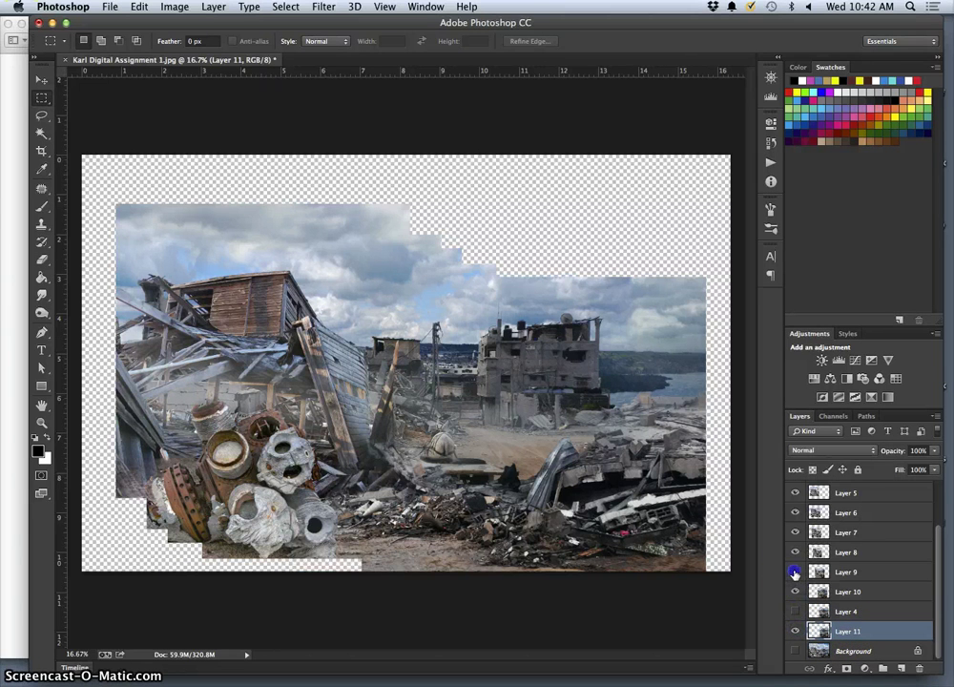
pyautogui.click(794, 569)
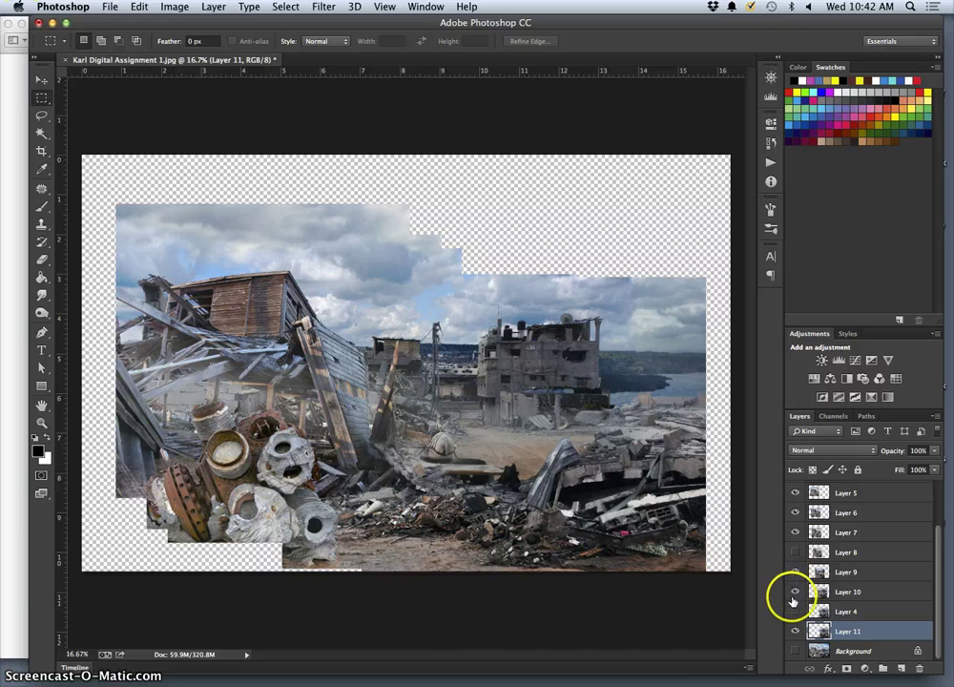
pyautogui.click(794, 533)
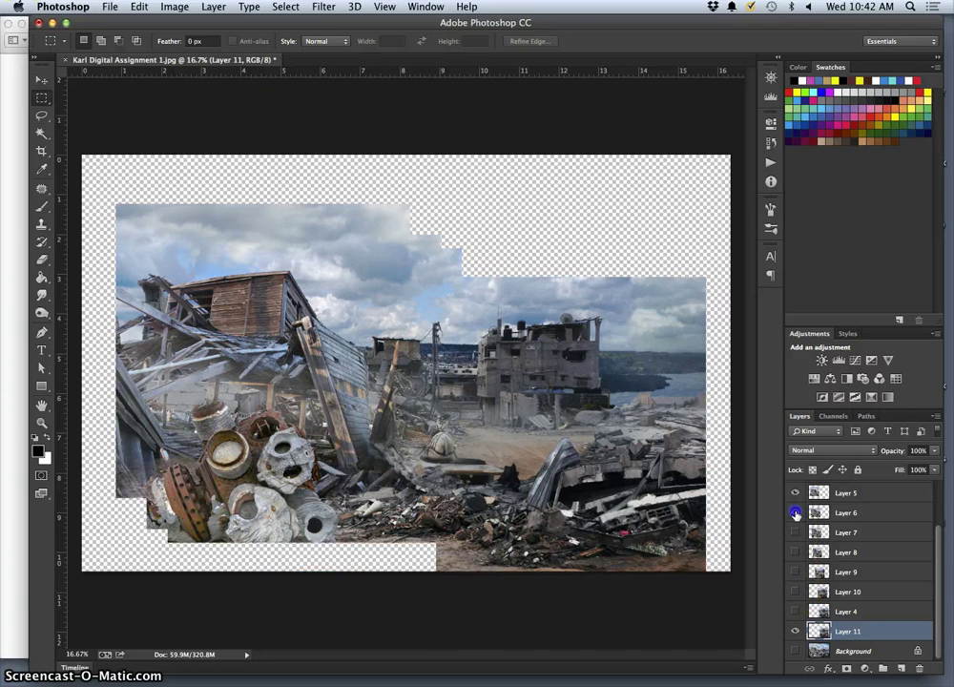
pyautogui.click(794, 513)
pyautogui.click(795, 492)
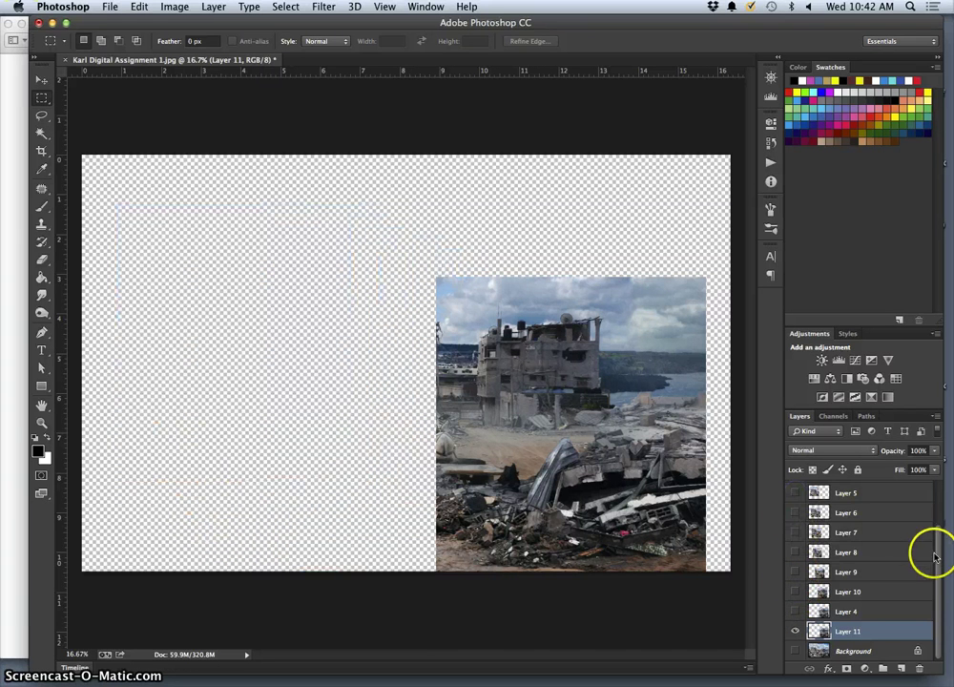
pyautogui.moveTo(940, 542)
pyautogui.mouseDown()
pyautogui.moveTo(940, 494)
pyautogui.moveTo(937, 564)
pyautogui.mouseUp()
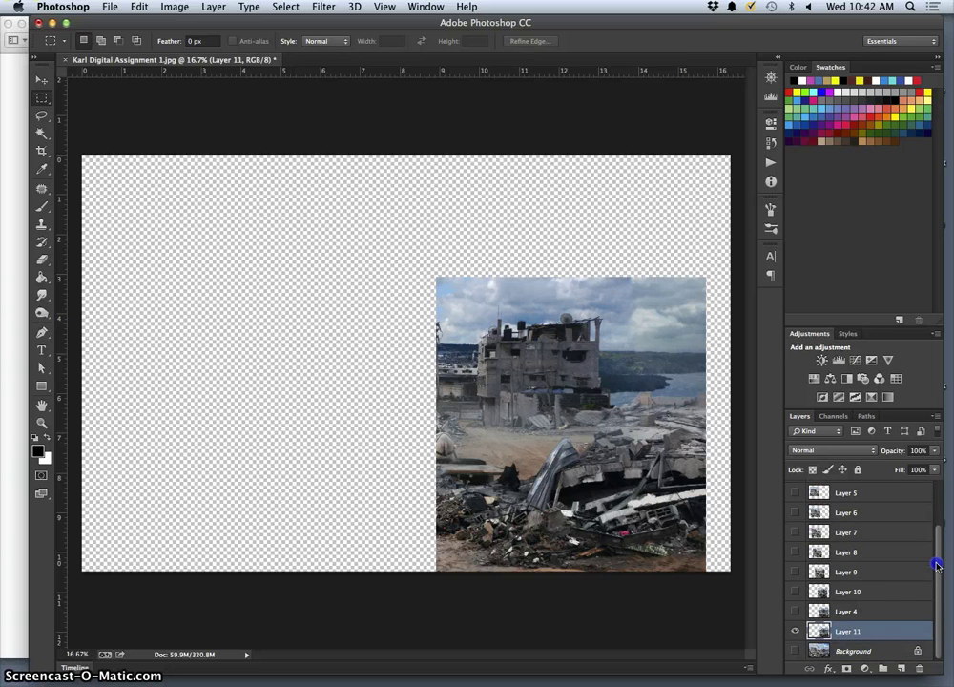
pyautogui.click(797, 631)
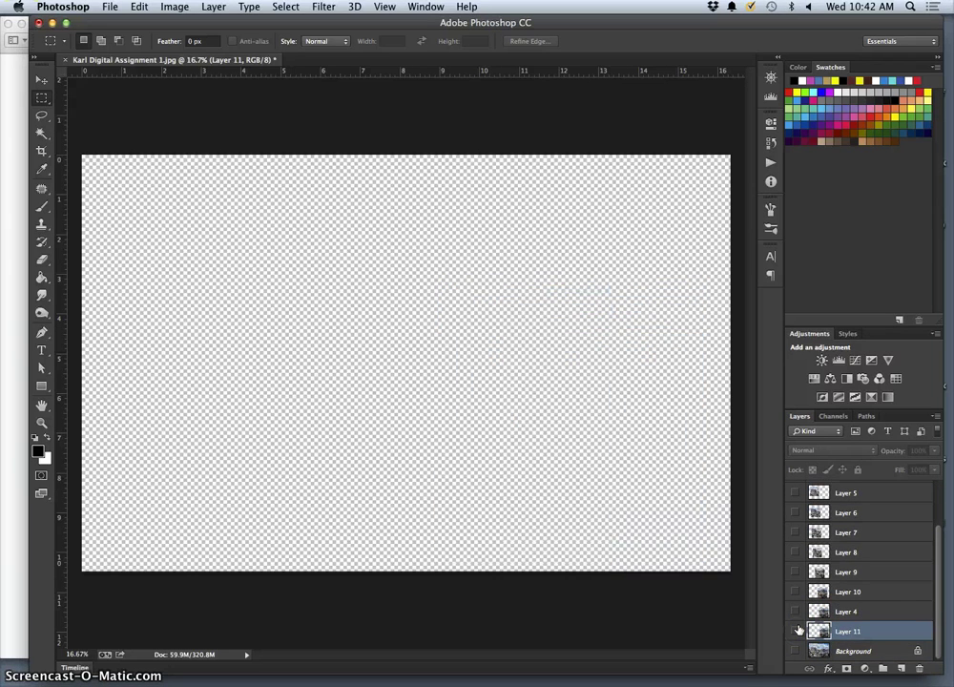
# Show Layer 4 and toggle Layer 11 on and off to compare how far the two squares reach toward the image's right edge.
pyautogui.click(796, 612)
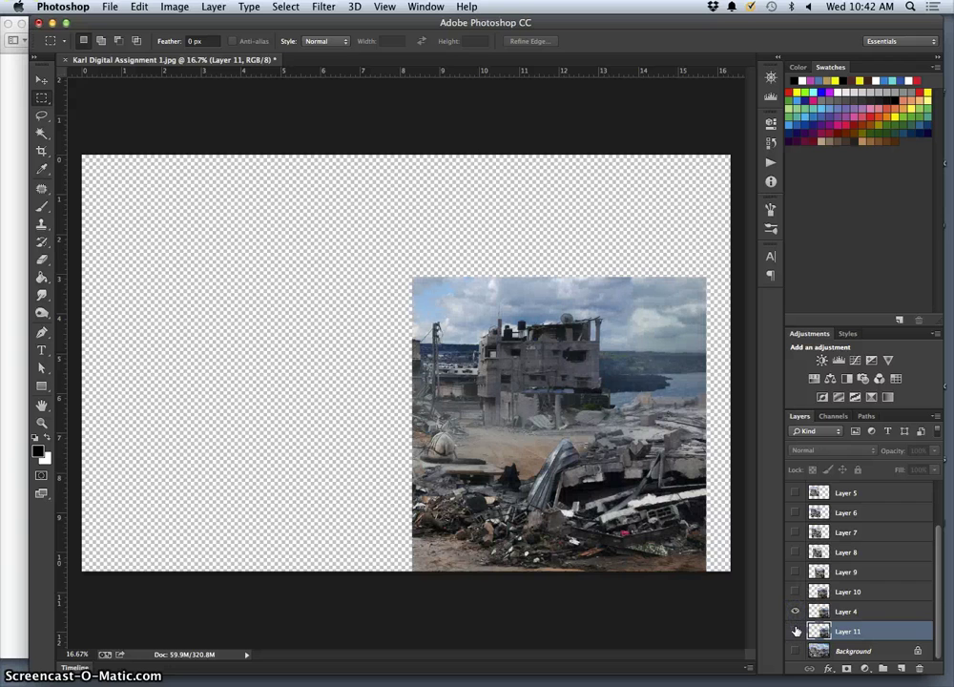
pyautogui.click(797, 632)
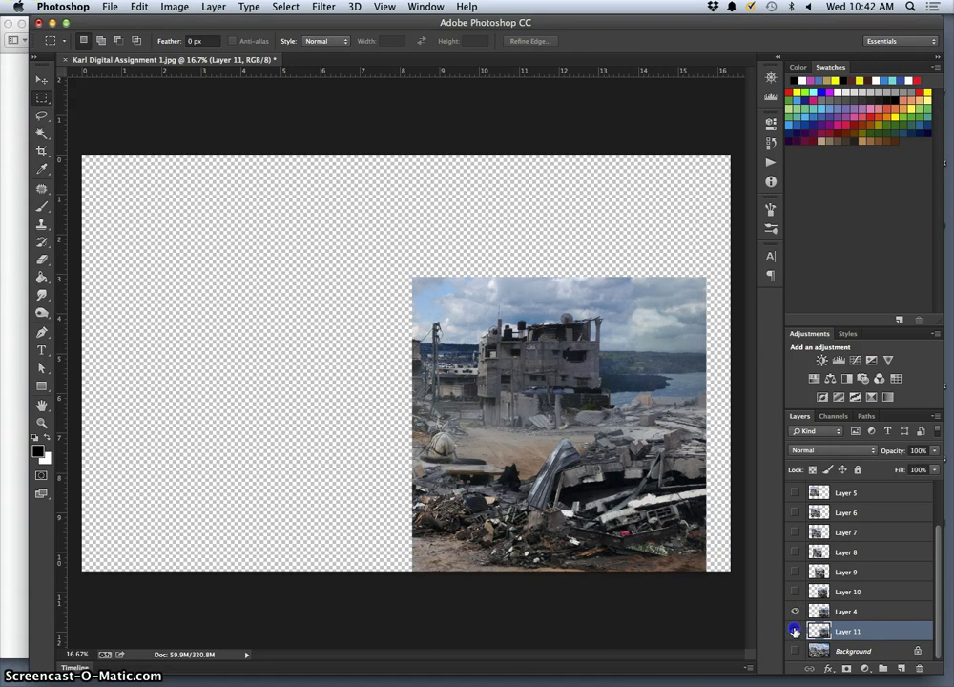
pyautogui.click(794, 631)
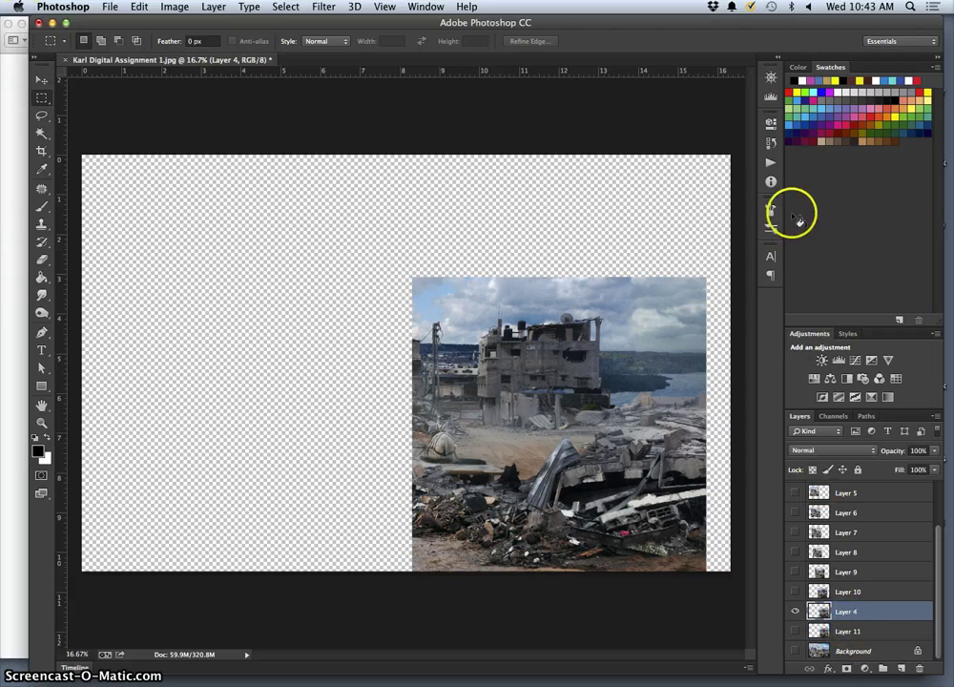
# Step back in the document history to the last Move Selection state, before the square was copied from Layer 4.
pyautogui.click(770, 143)
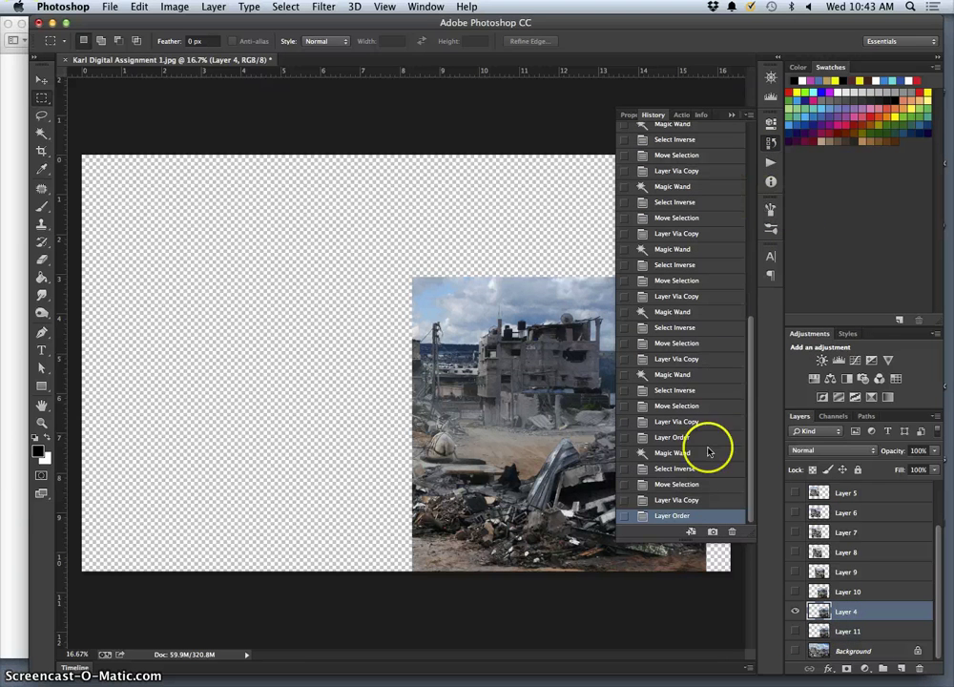
pyautogui.click(681, 500)
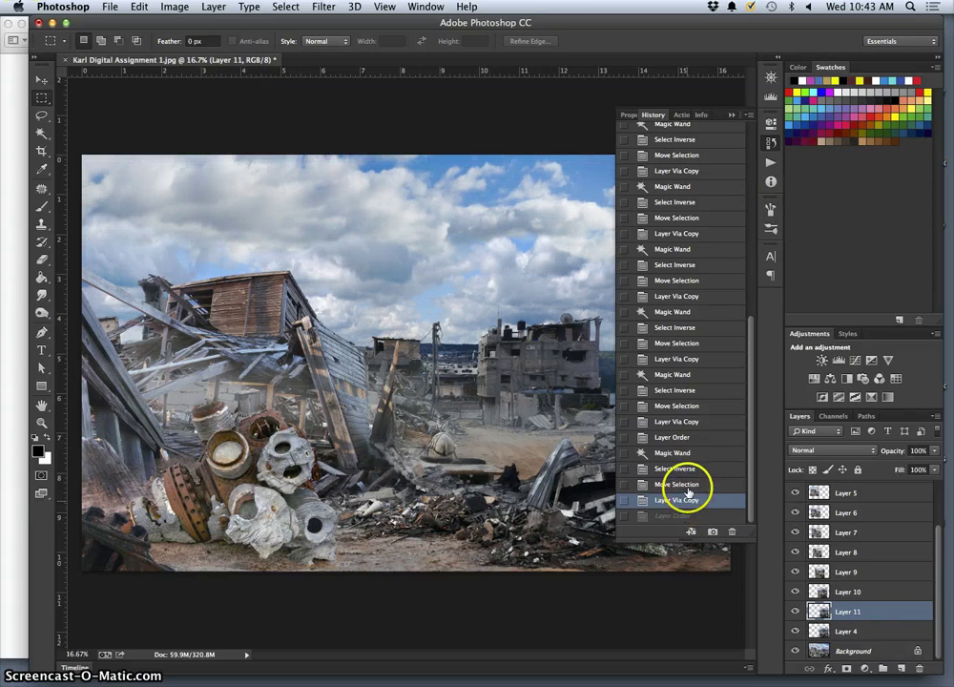
pyautogui.click(685, 486)
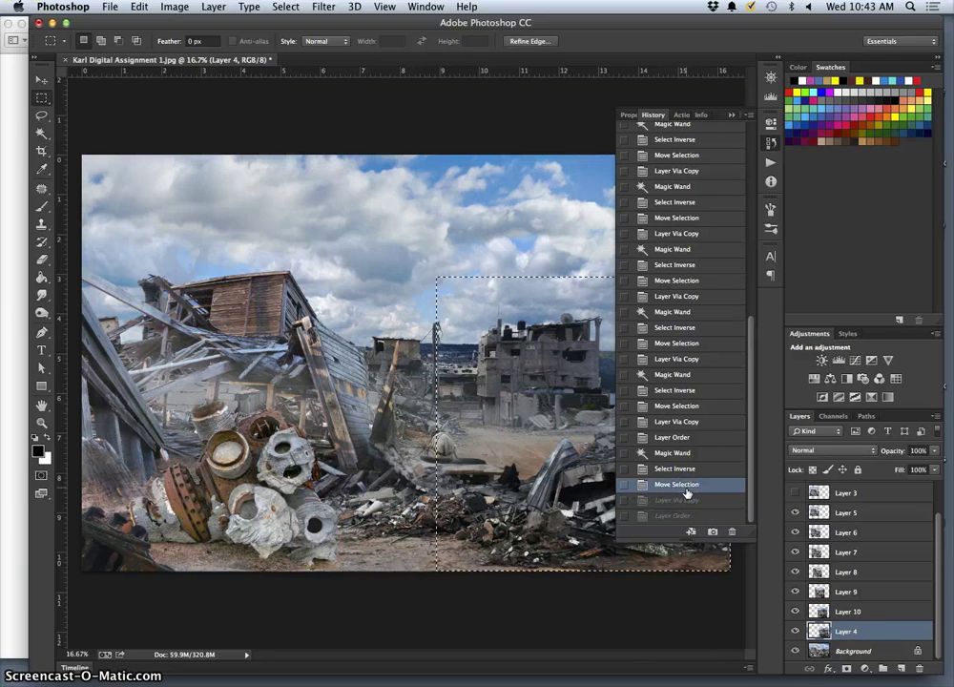
pyautogui.click(693, 504)
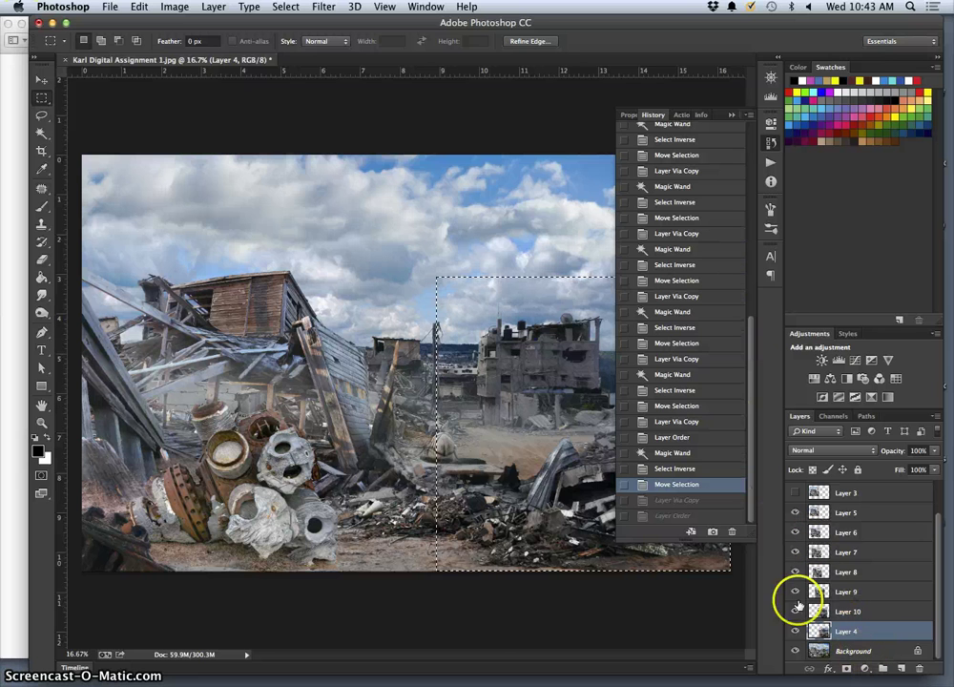
# Copy the square selection at the image's lower-right corner from the Background to a new layer.
pyautogui.click(849, 651)
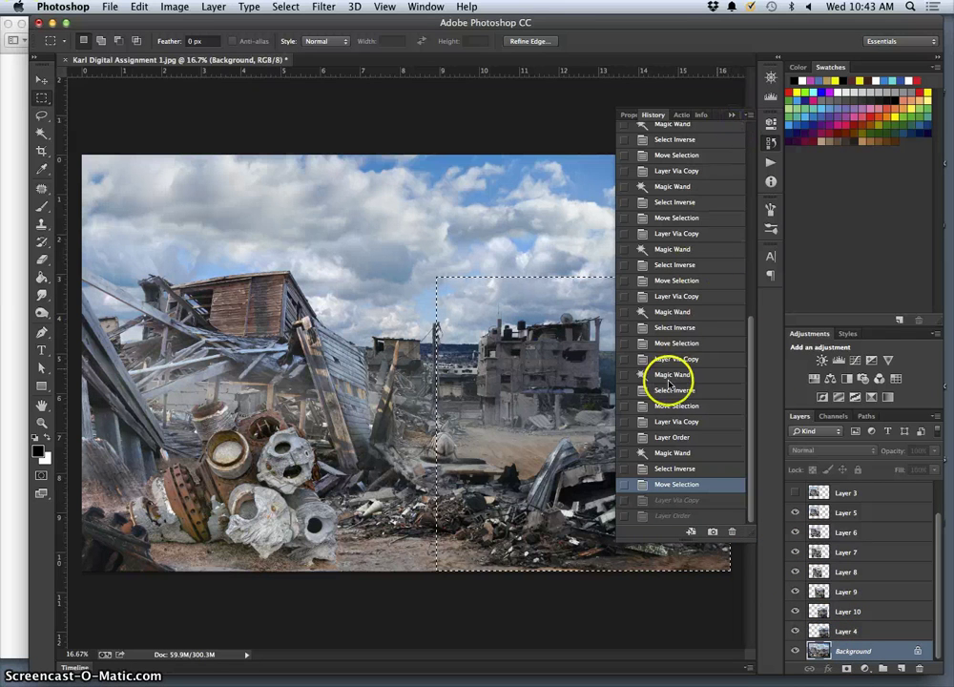
pyautogui.click(769, 143)
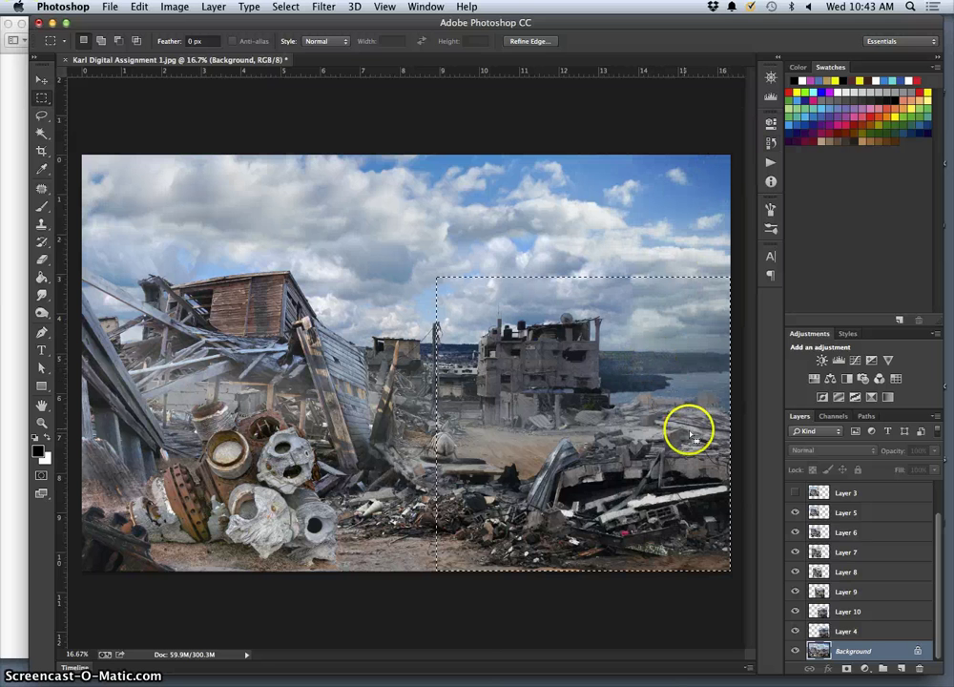
pyautogui.press('super+j')
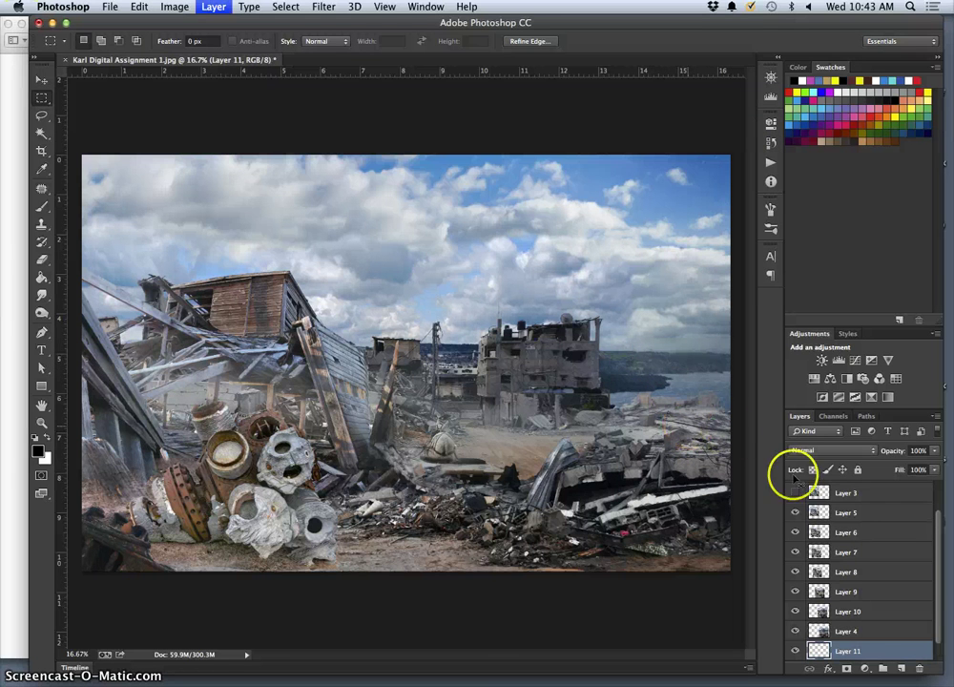
pyautogui.moveTo(937, 569); pyautogui.dragTo(938, 583)
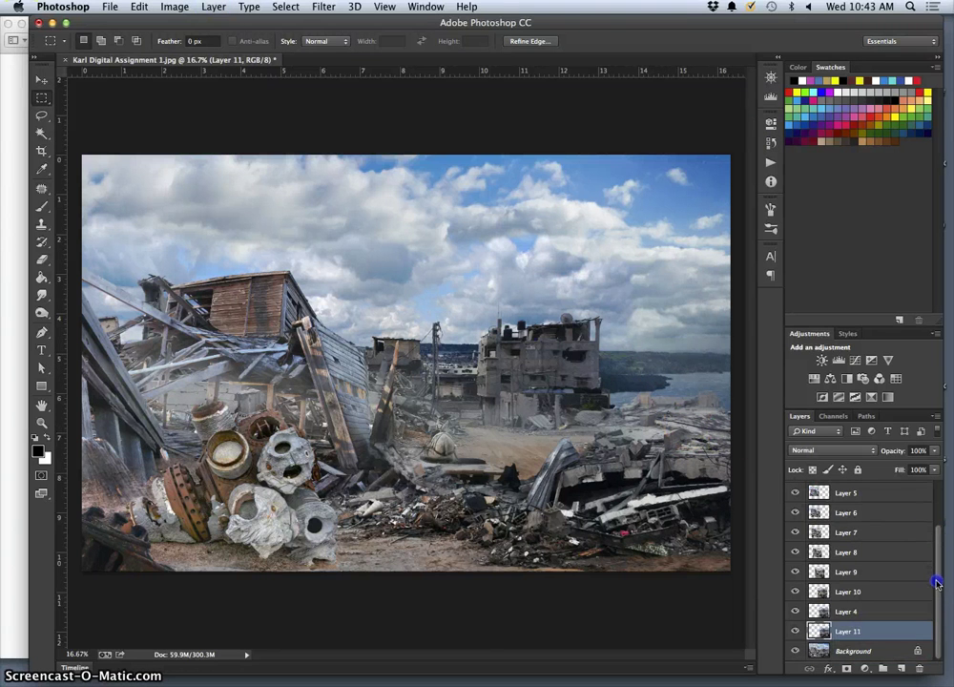
# Hide the Background and show Layer 3 along with the other square layers.
pyautogui.click(796, 651)
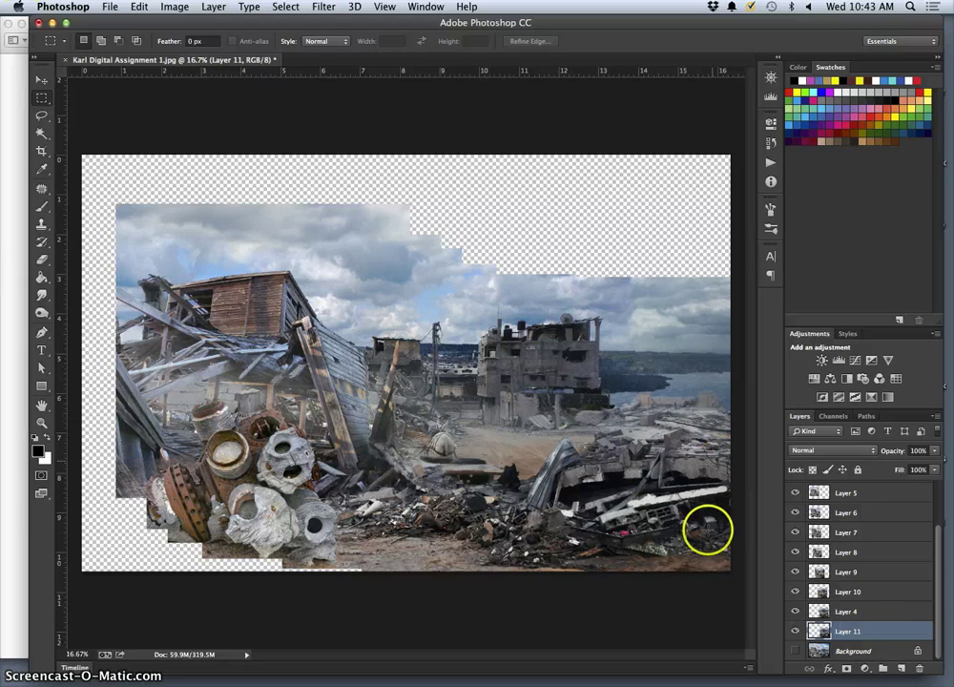
pyautogui.click(872, 652)
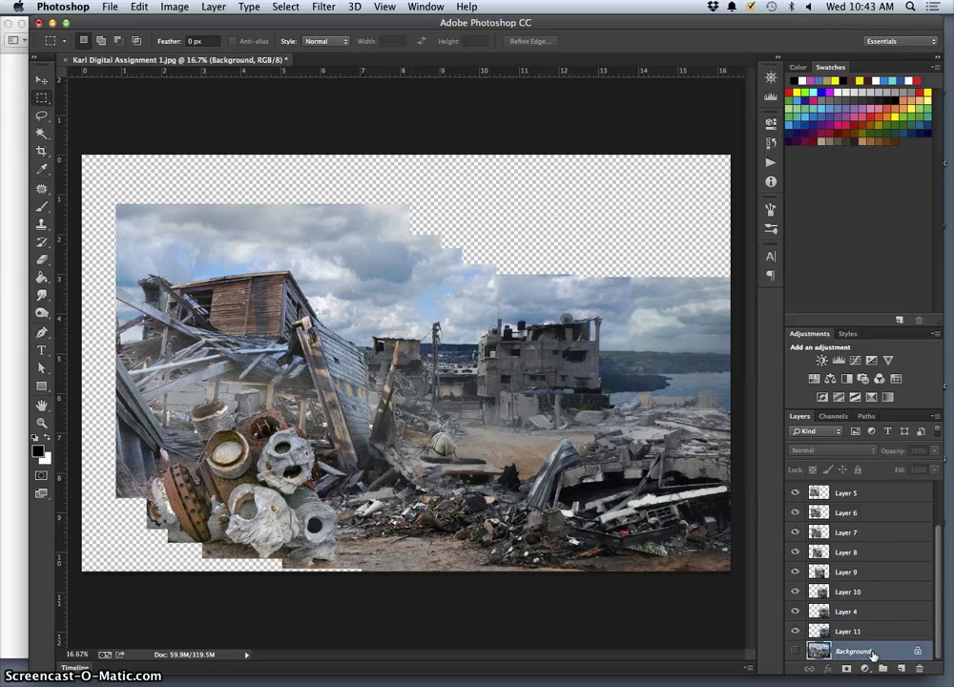
pyautogui.click(858, 632)
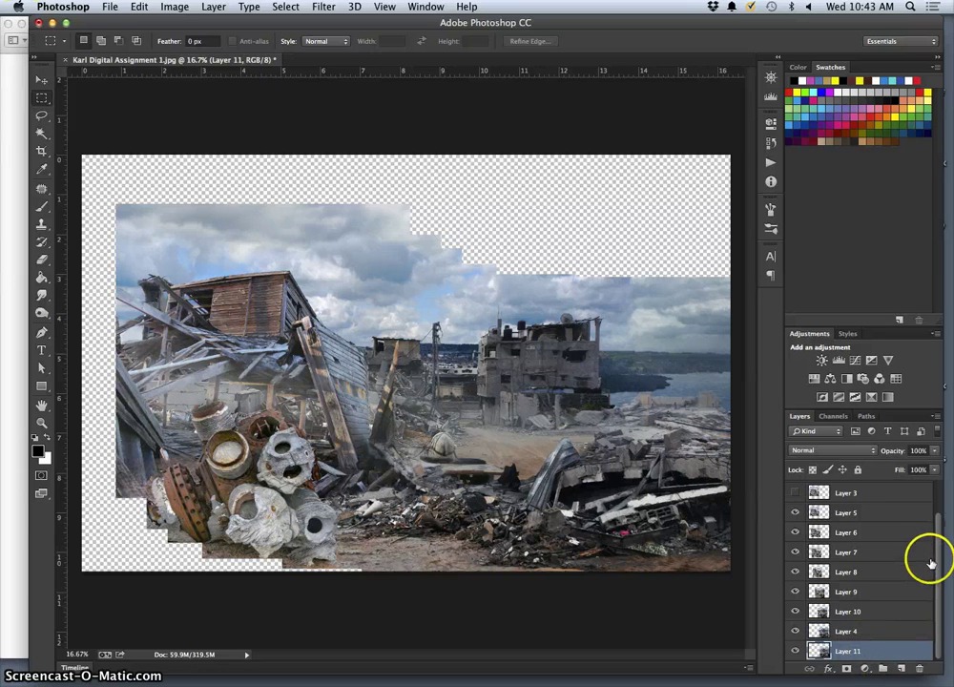
pyautogui.moveTo(937, 553); pyautogui.dragTo(942, 489)
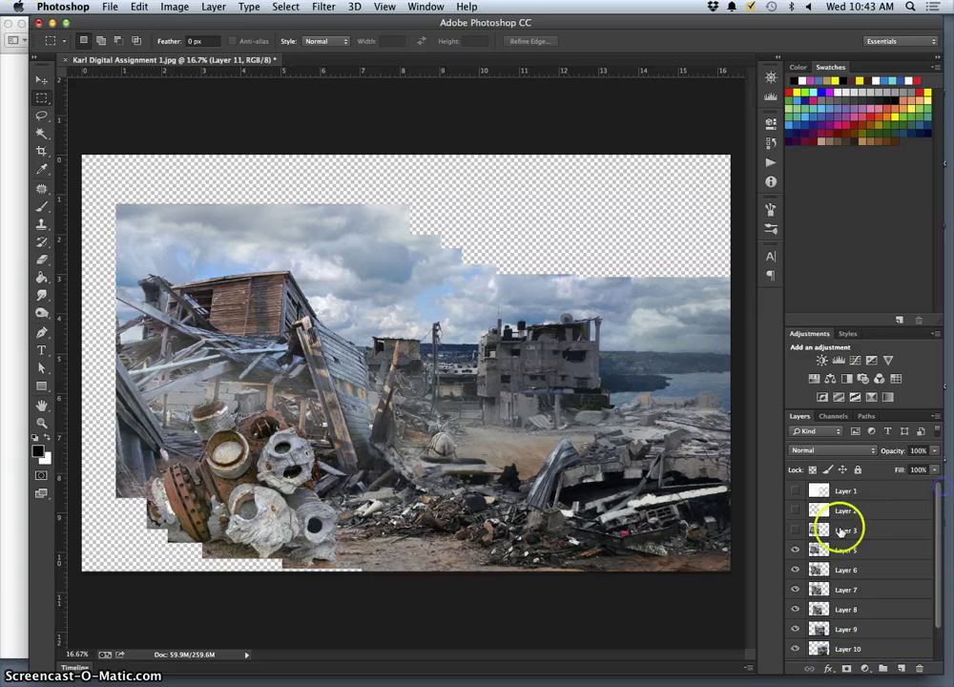
pyautogui.click(796, 532)
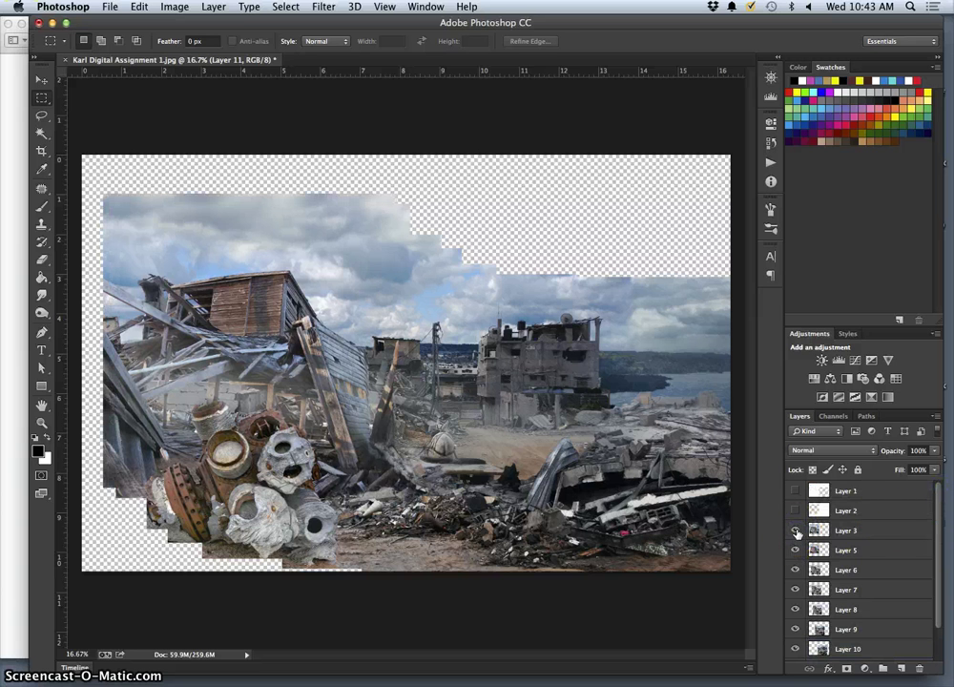
# Remove the hidden Layer 1 and Layer 2 from the layer stack.
pyautogui.click(865, 512)
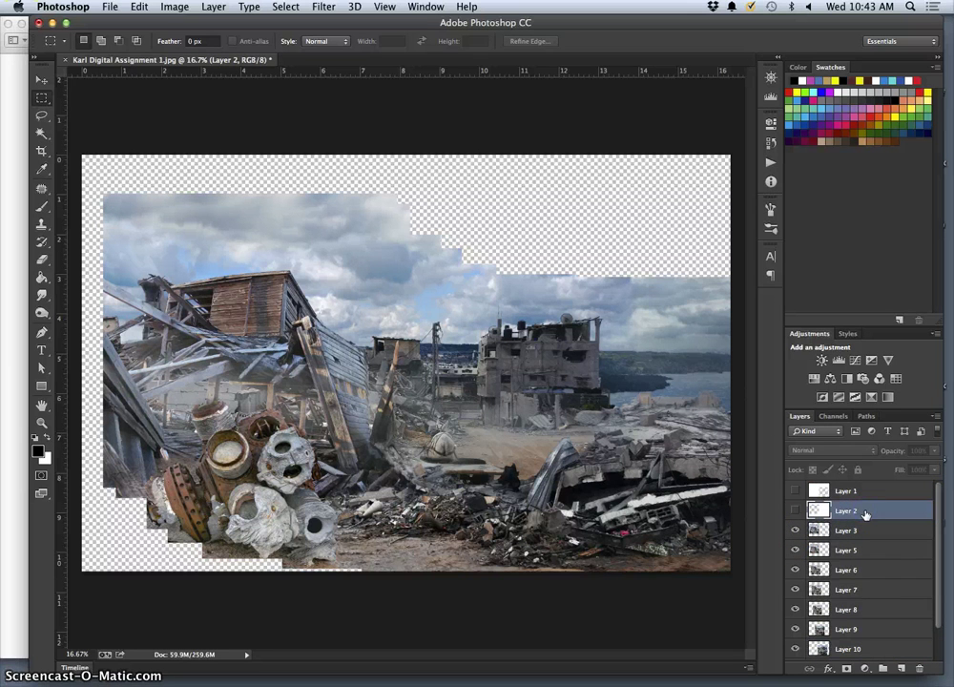
pyautogui.keyDown('shift'); pyautogui.click(847, 492); pyautogui.keyUp('shift')
pyautogui.hotkey('ctrl', 'e')
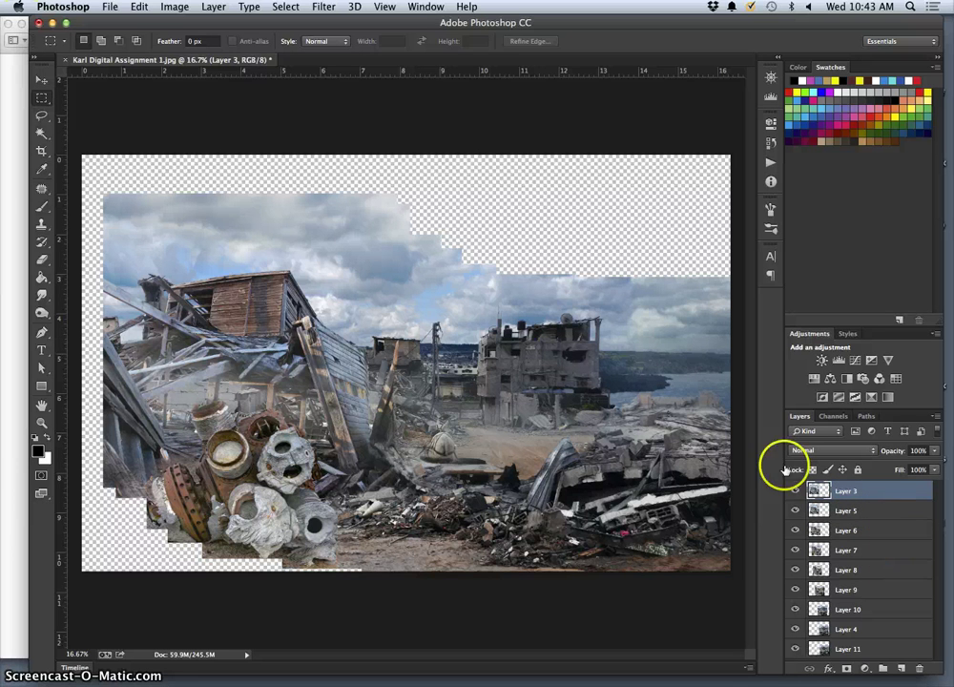
# Save the document as a layered TIFF with LZW compression, named with the owner's first name plus "Assign 5 Background Assets".
pyautogui.click(111, 8)
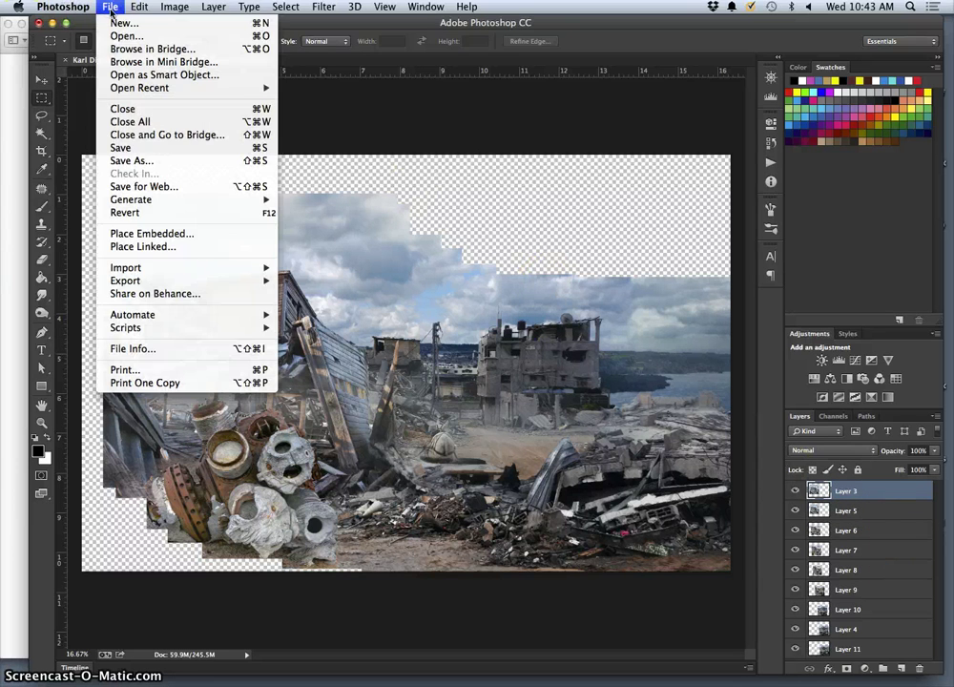
pyautogui.click(130, 162)
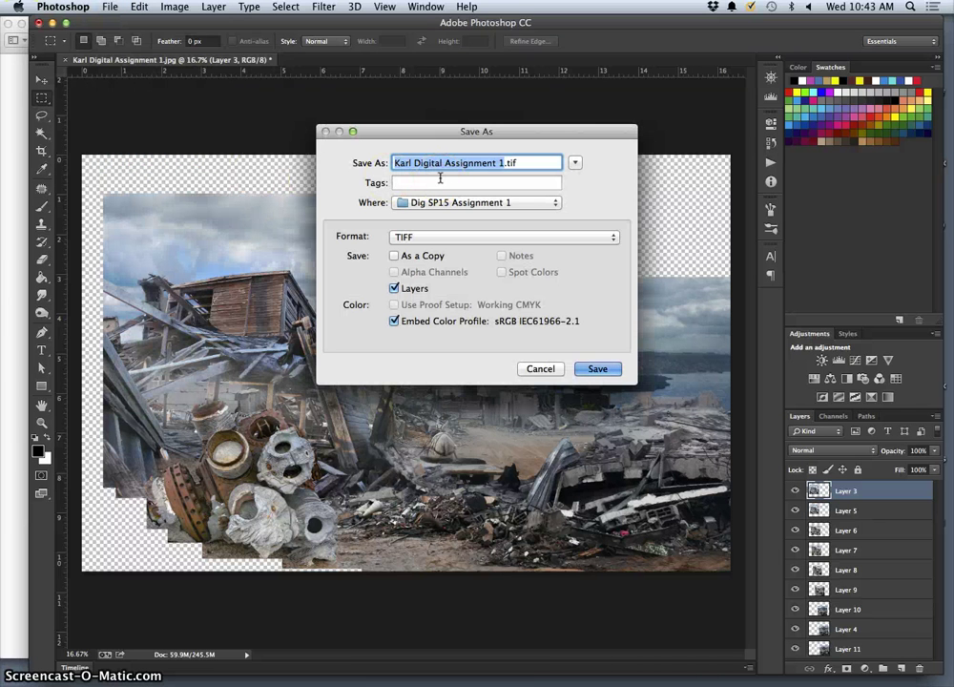
pyautogui.write('Karl')
pyautogui.click(674, 599)
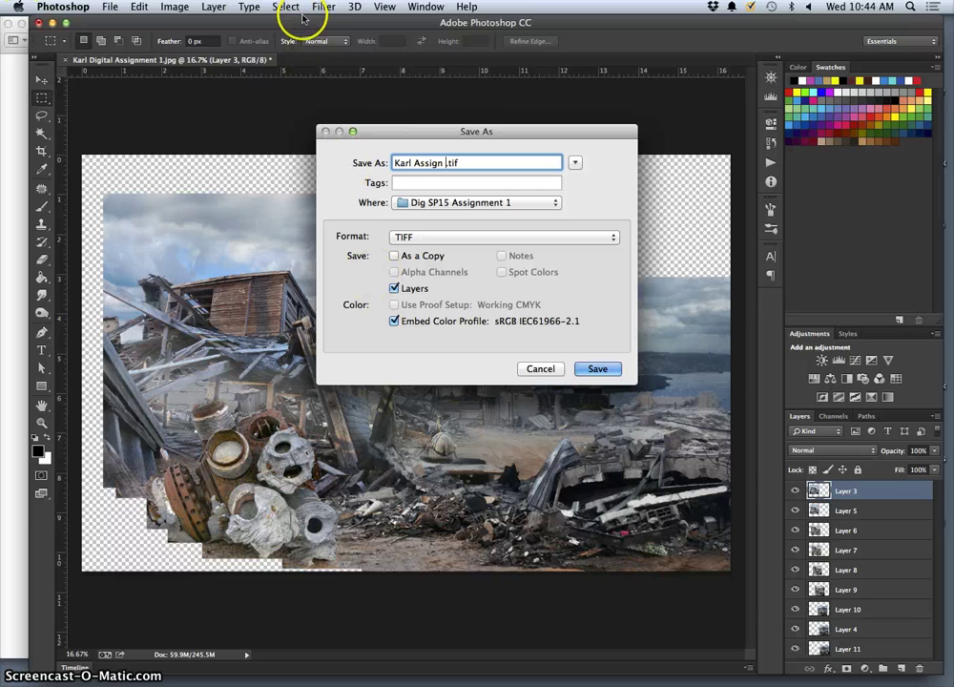
pyautogui.write('Assign 5')
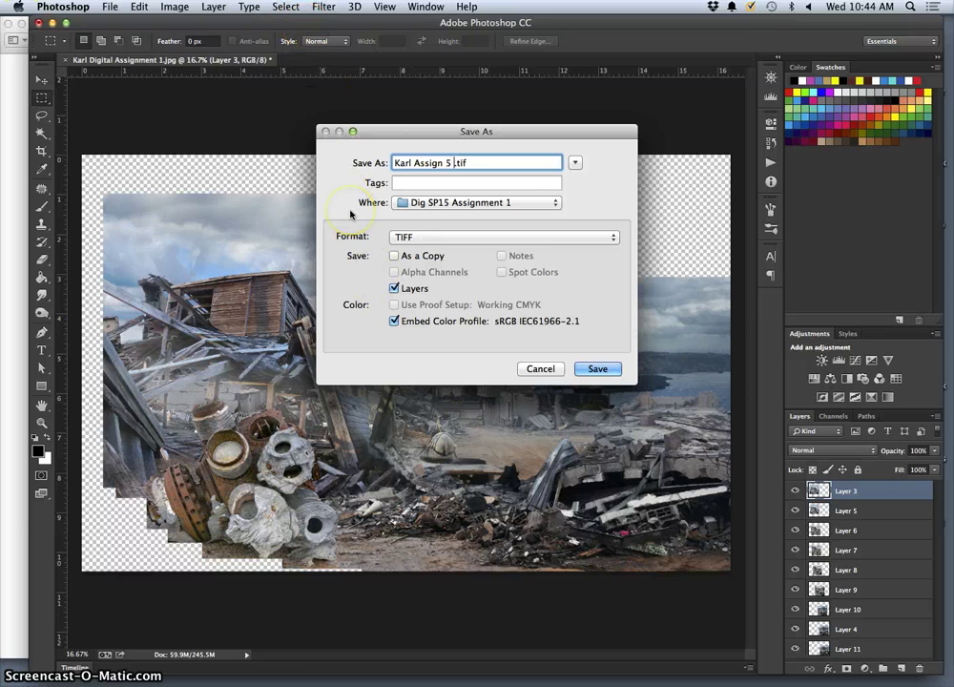
pyautogui.write(' Background Assets')
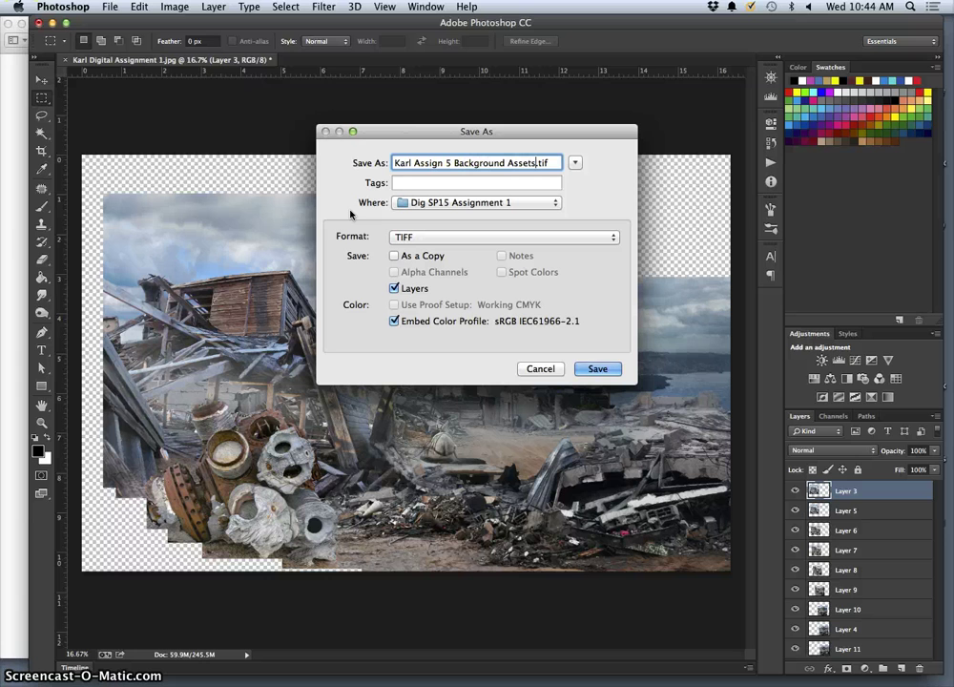
pyautogui.click(597, 368)
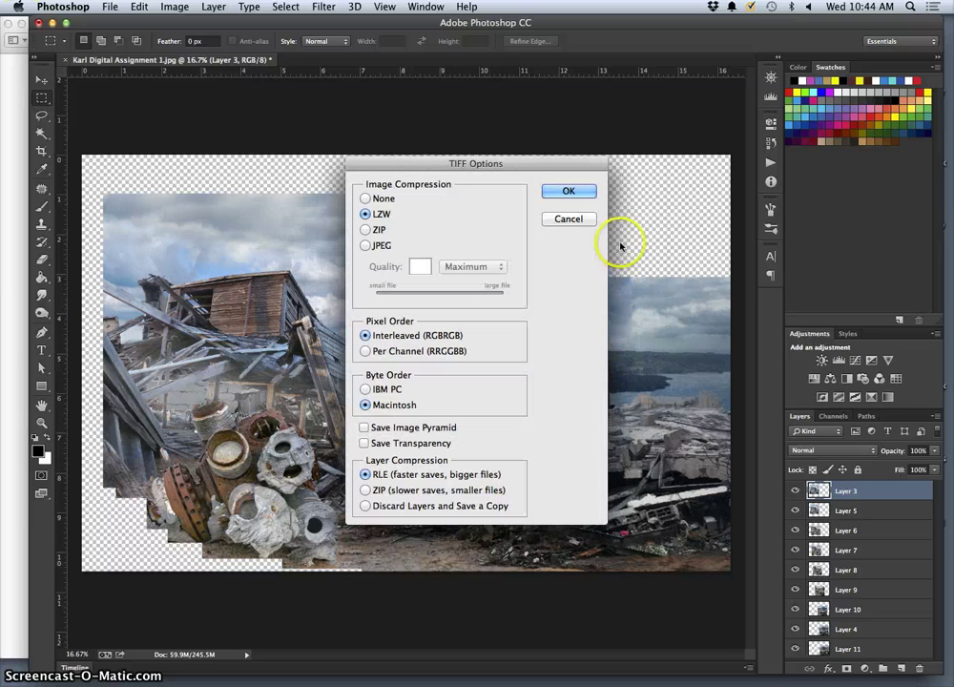
pyautogui.click(568, 192)
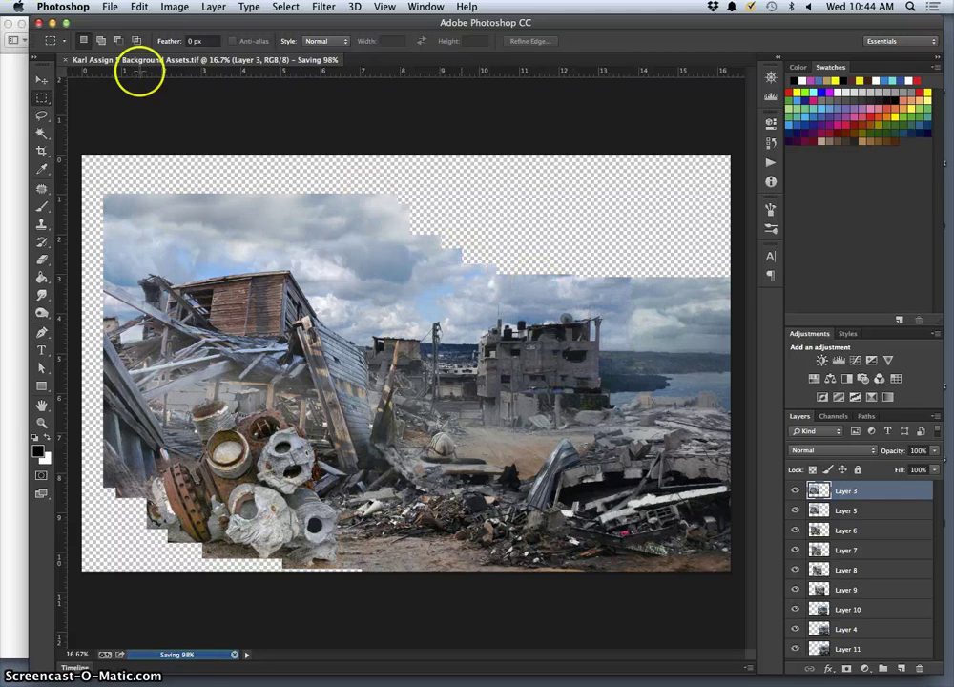
# Start another Save As of the background assets file.
pyautogui.click(113, 8)
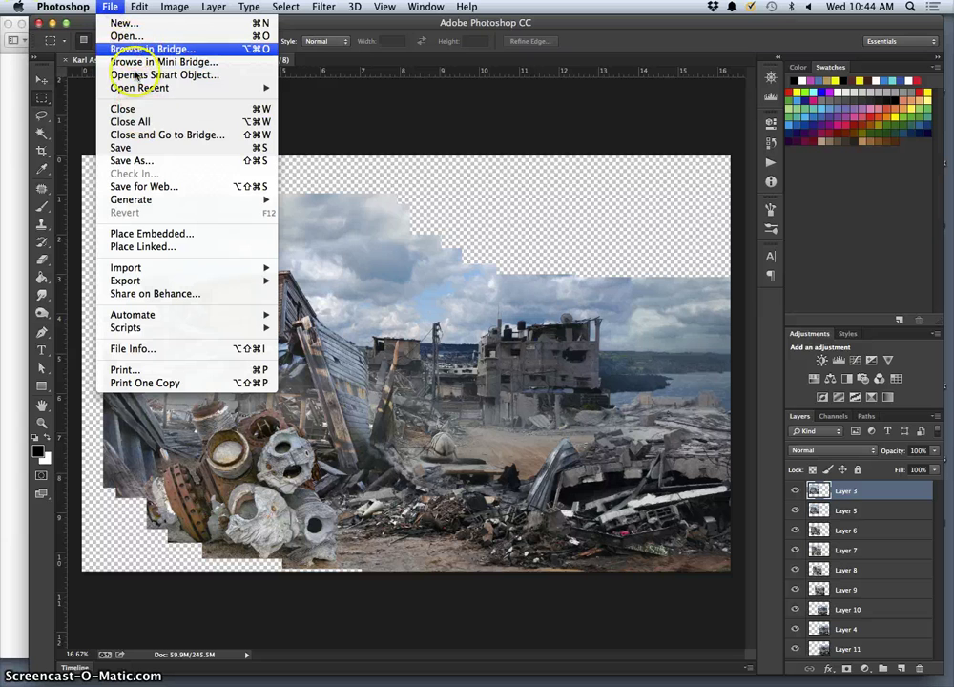
pyautogui.click(138, 160)
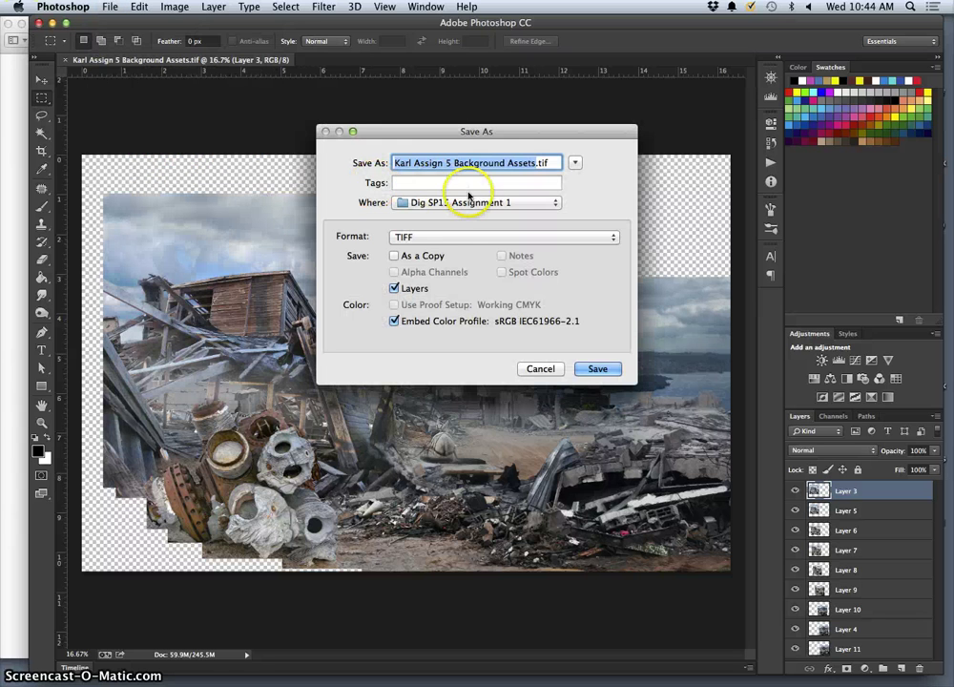